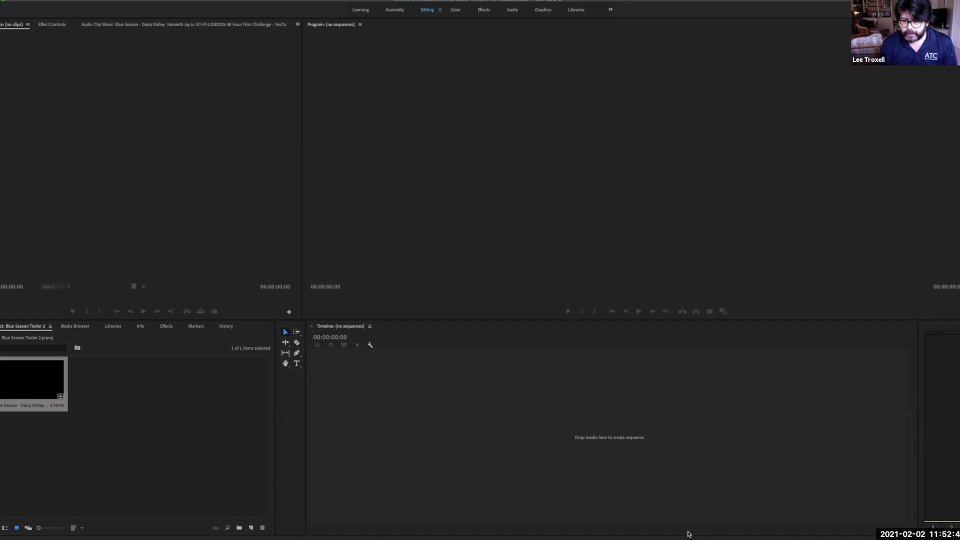
Step: Import the audio file into the project and open the Blue Season video clip in the source monitor
drag(403, 362, 174, 394)
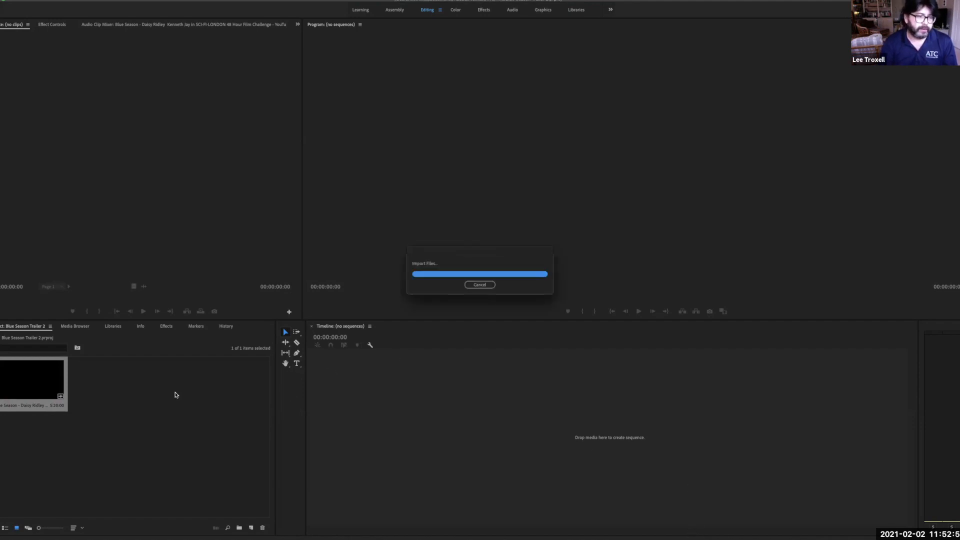
double_click(29, 378)
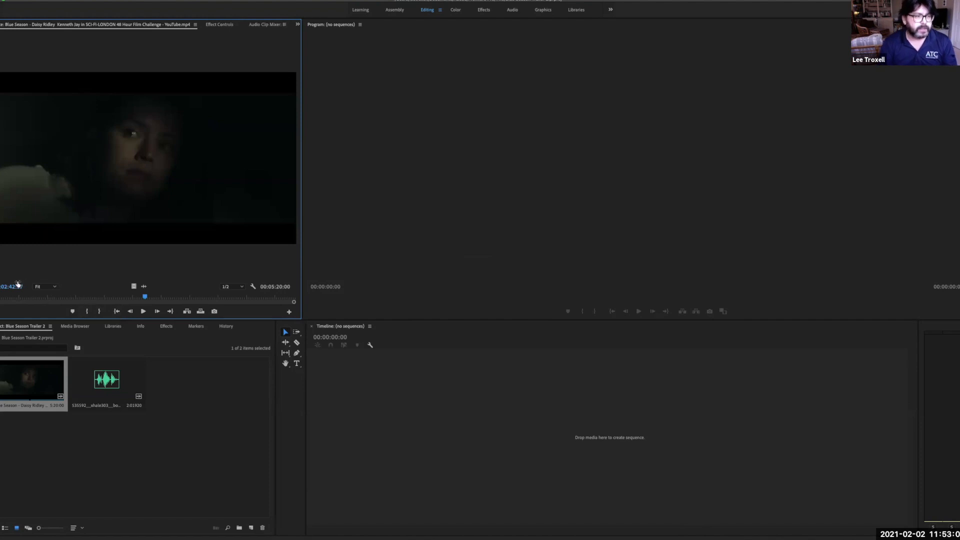
Step: Mark a section of the Blue Season source clip with an in point and an out point at 00:03:06:07
drag(2, 302, 89, 299)
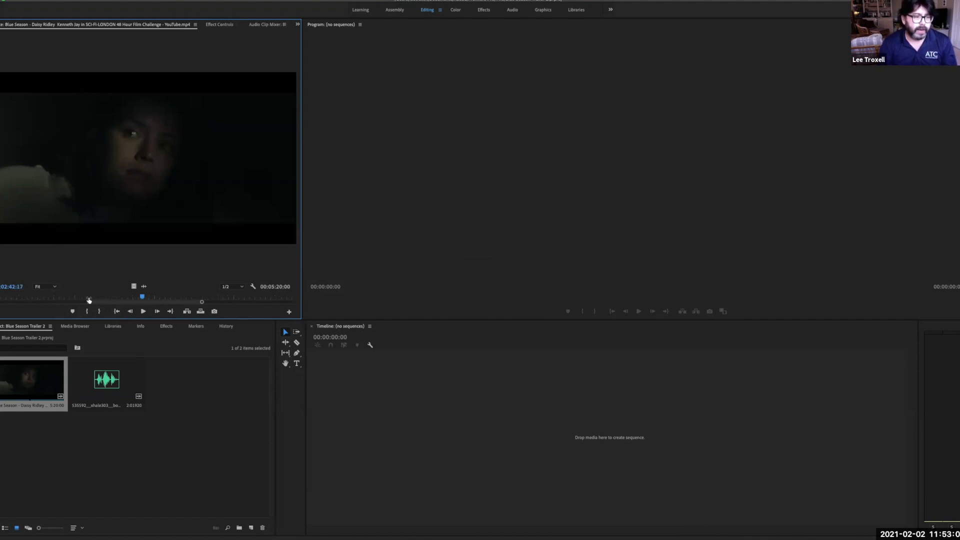
mouse_move(204, 302)
mouse_down()
mouse_move(189, 303)
mouse_move(197, 302)
mouse_up()
drag(94, 302, 2, 287)
drag(145, 295, 168, 297)
key(i)
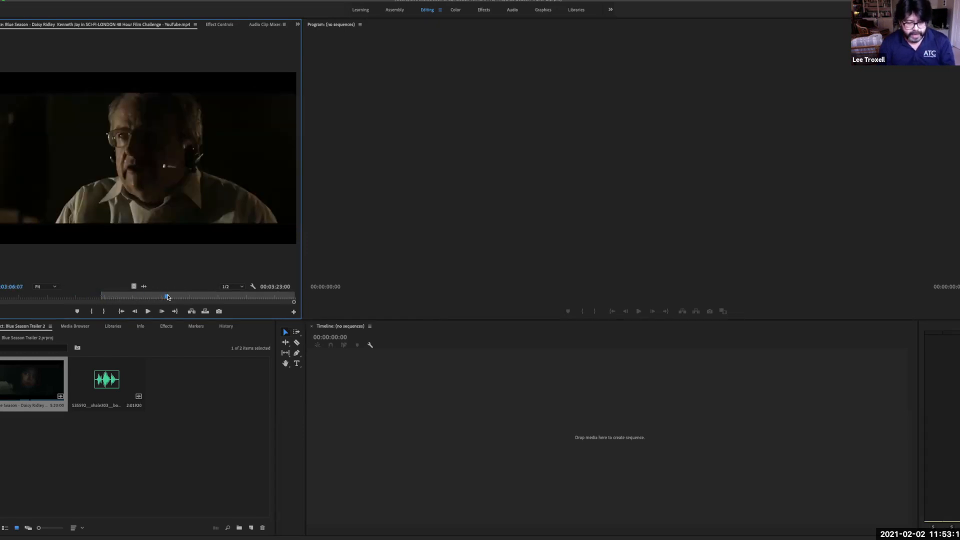
key(o)
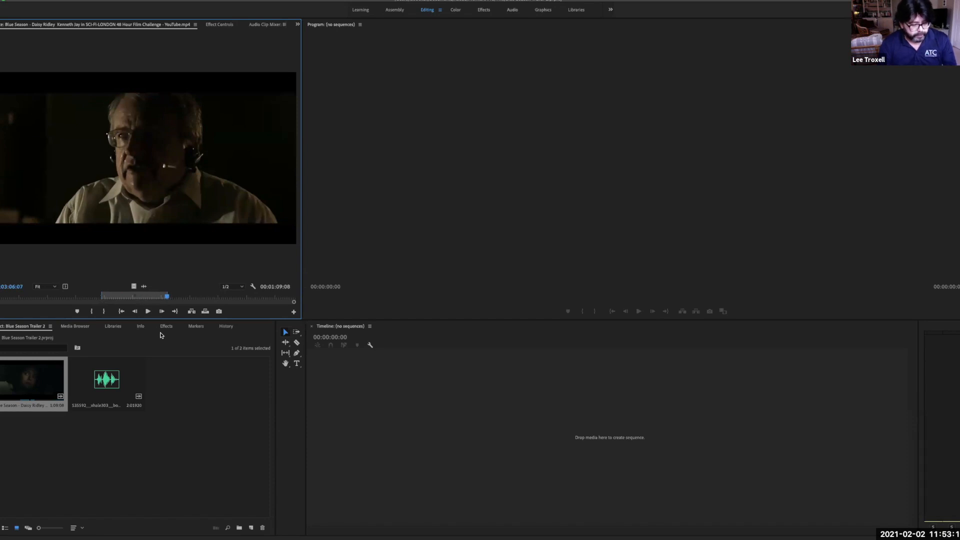
Step: Clear the source clip's in and out points and redo the undone audio import
key(alt+x)
key(super+z)
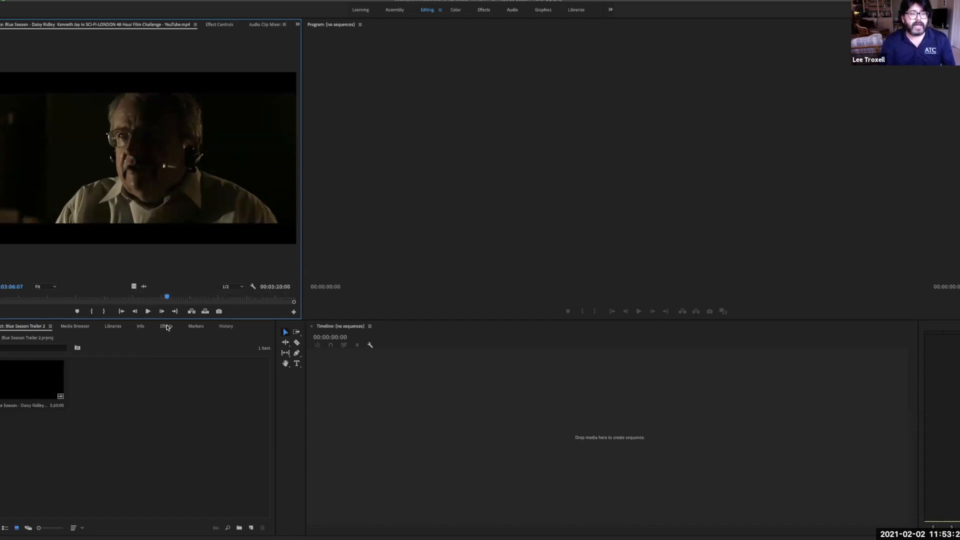
click(75, 1)
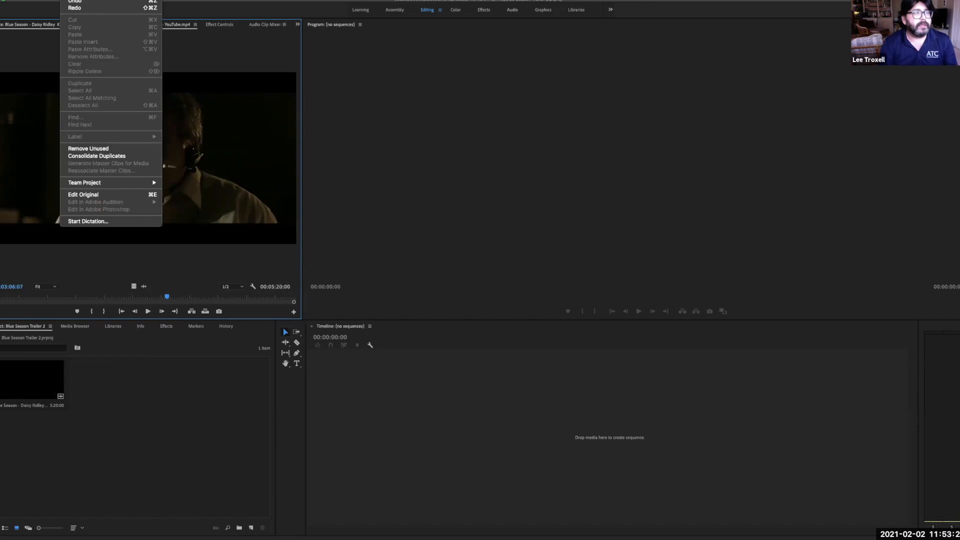
click(72, 8)
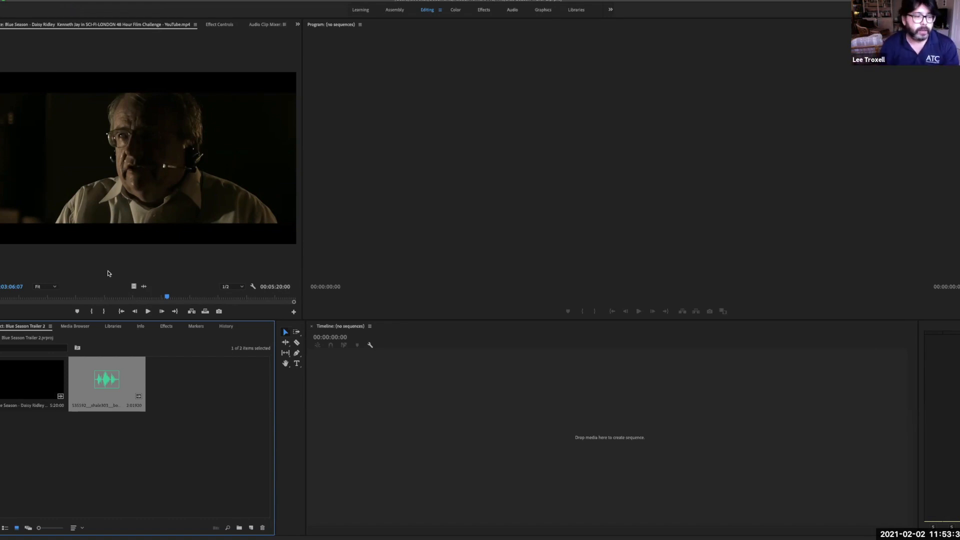
Step: Create a sequence by placing the whole Blue Season video clip on the empty timeline
click(173, 449)
click(22, 386)
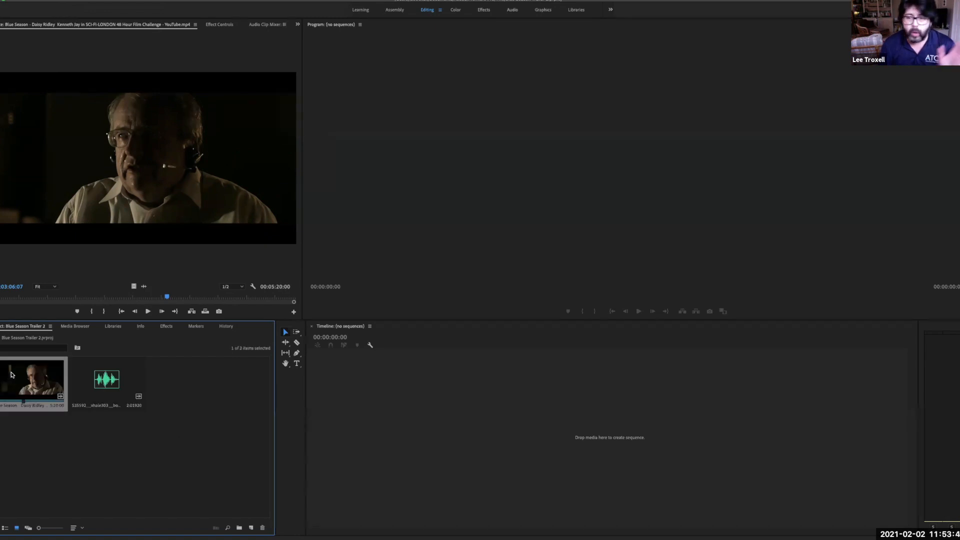
drag(13, 375, 395, 399)
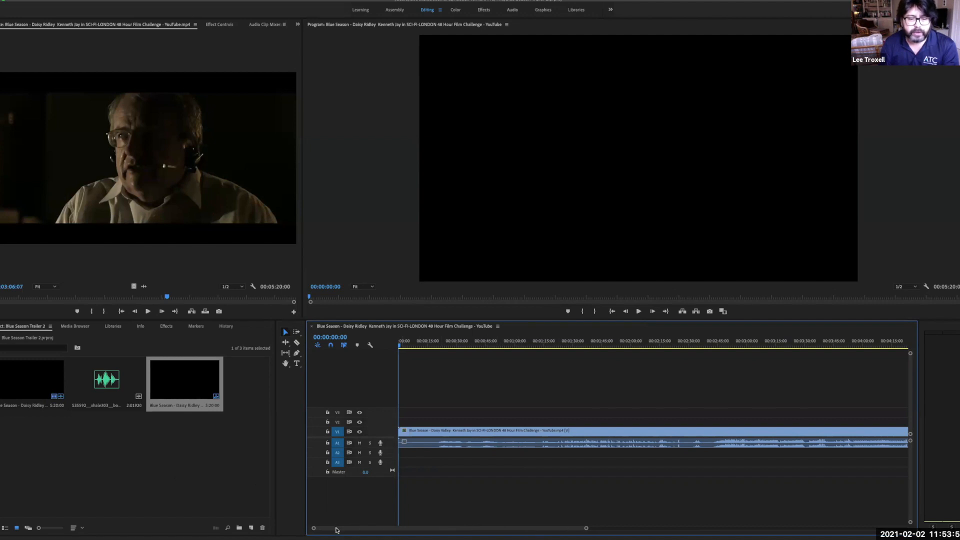
mouse_move(349, 526)
mouse_down()
mouse_move(508, 527)
mouse_move(335, 526)
mouse_up()
drag(586, 528, 480, 521)
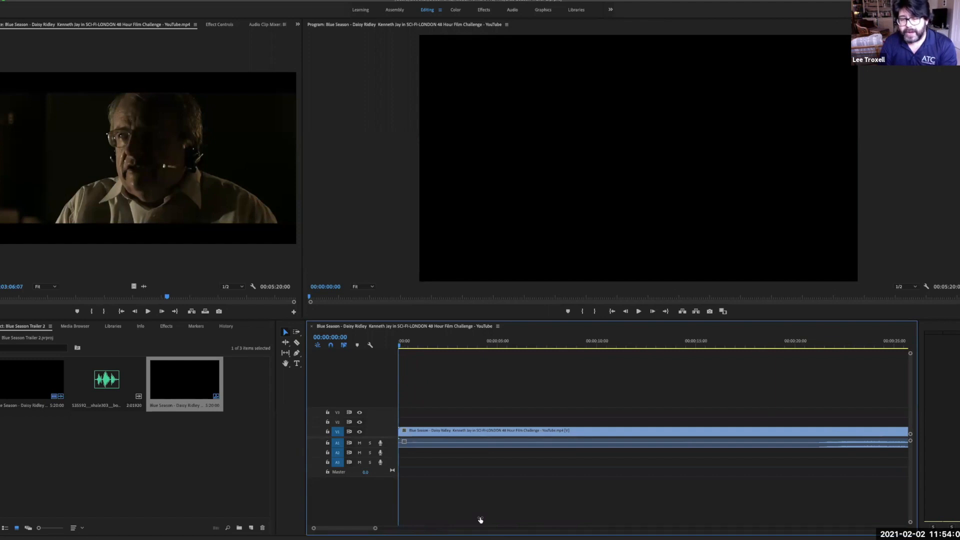
drag(480, 520, 639, 516)
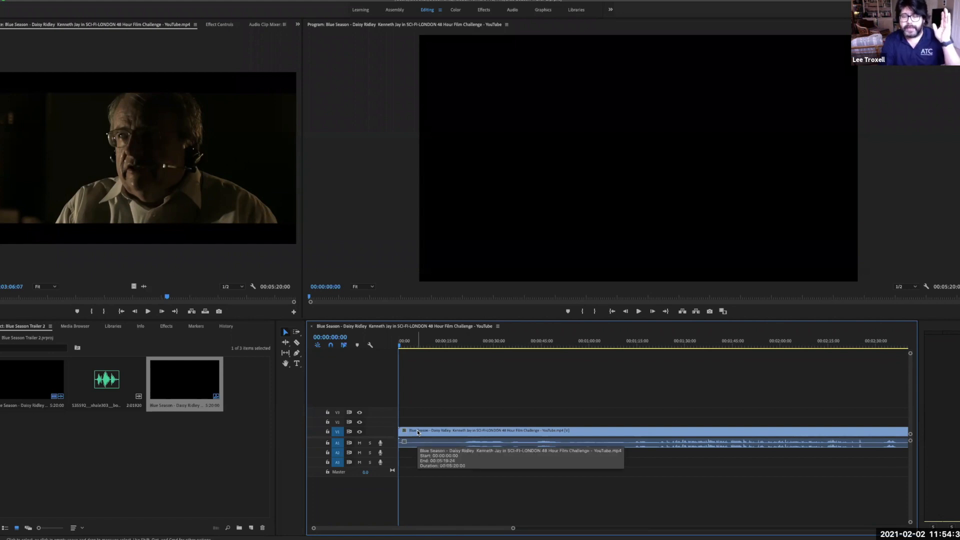
Step: Move the clip along the timeline so it starts at about 00:01:20:11, leaving empty space before it
drag(416, 432, 450, 434)
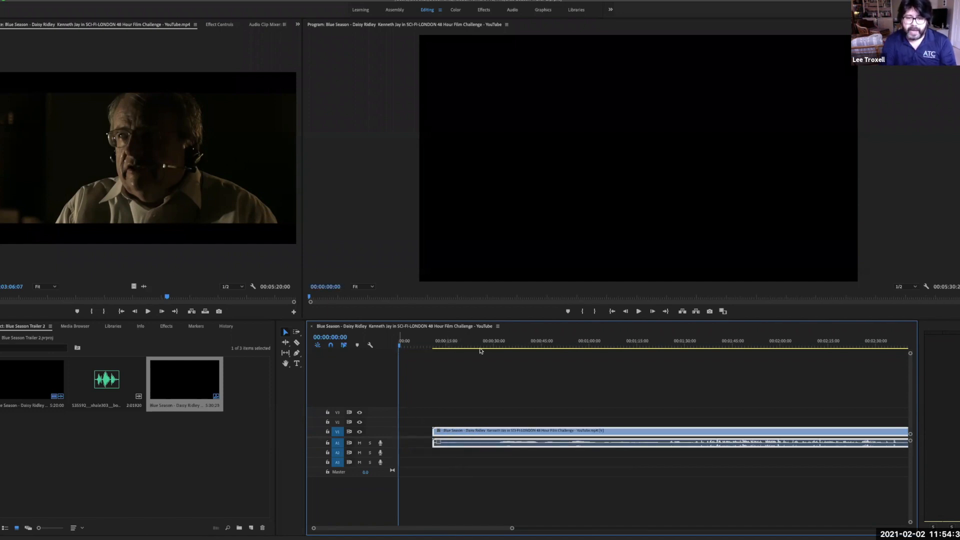
click(638, 311)
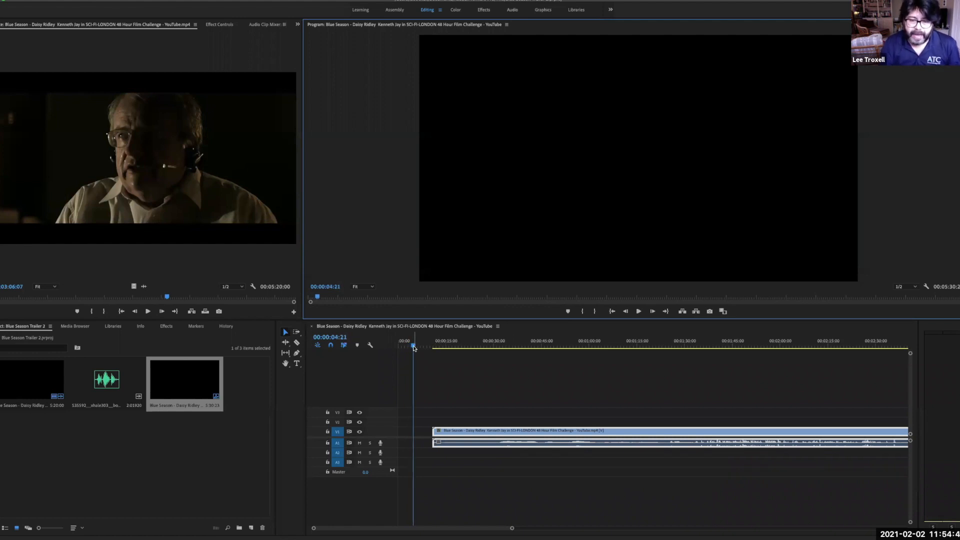
drag(455, 433, 689, 435)
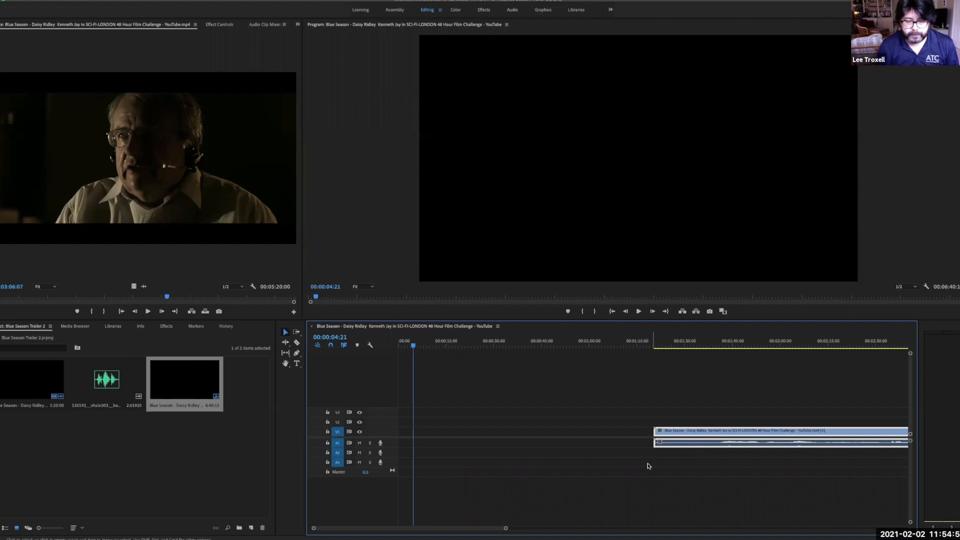
Step: Enlarge the Audio 1 track to show the waveform and lower the clip's audio volume
drag(416, 341, 672, 381)
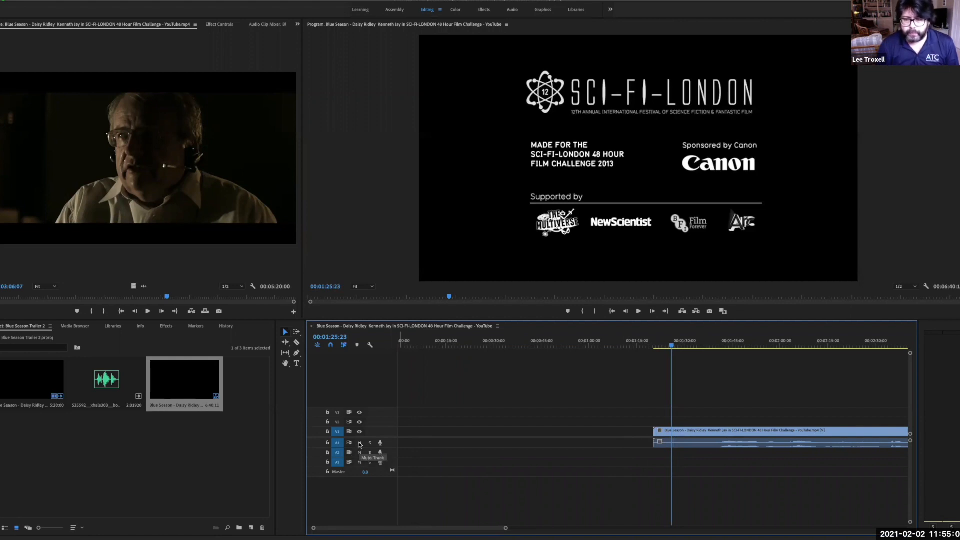
drag(672, 345, 719, 356)
click(677, 446)
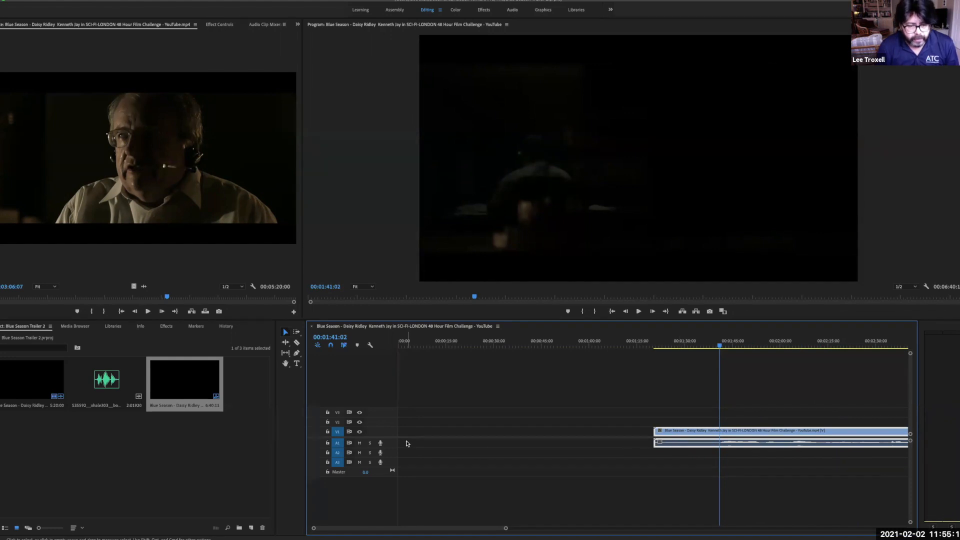
drag(370, 447, 368, 489)
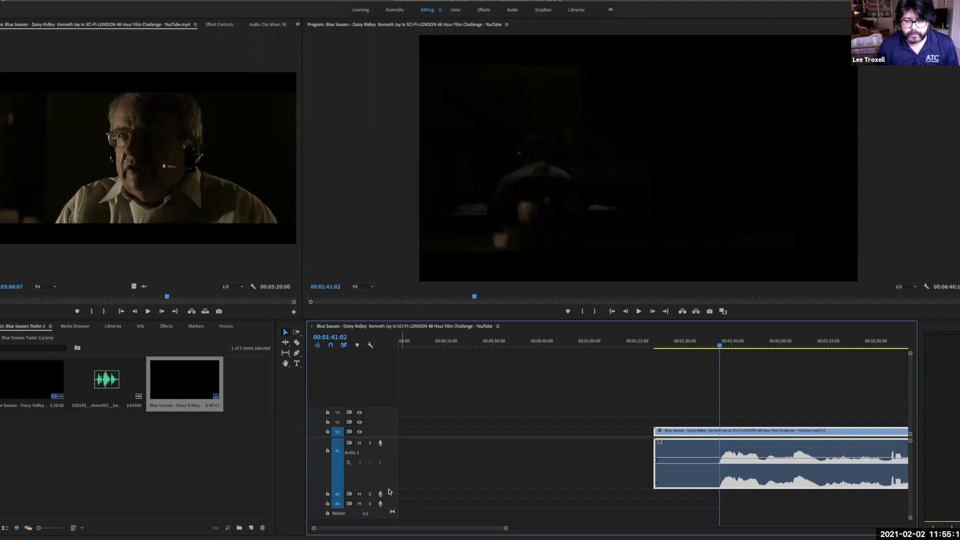
click(714, 340)
drag(682, 459, 682, 481)
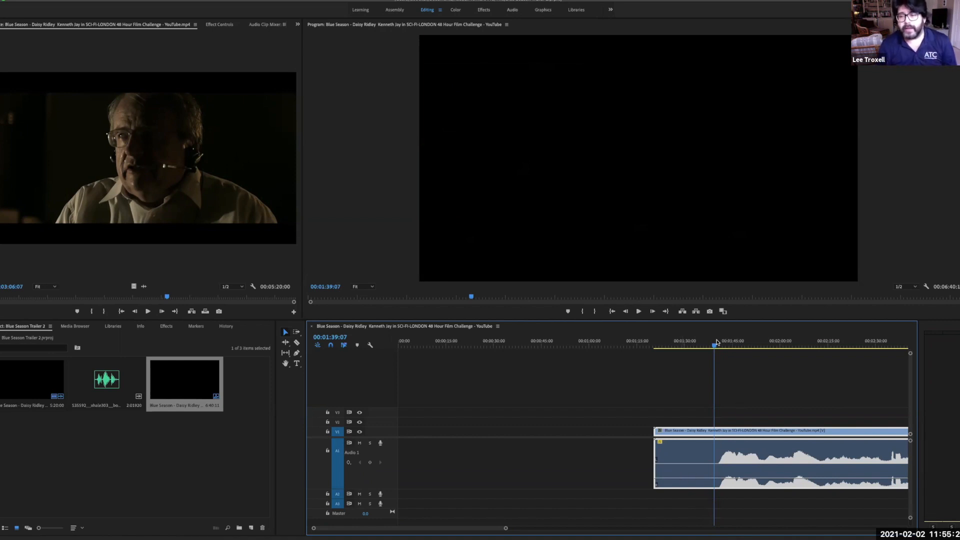
drag(714, 345, 759, 352)
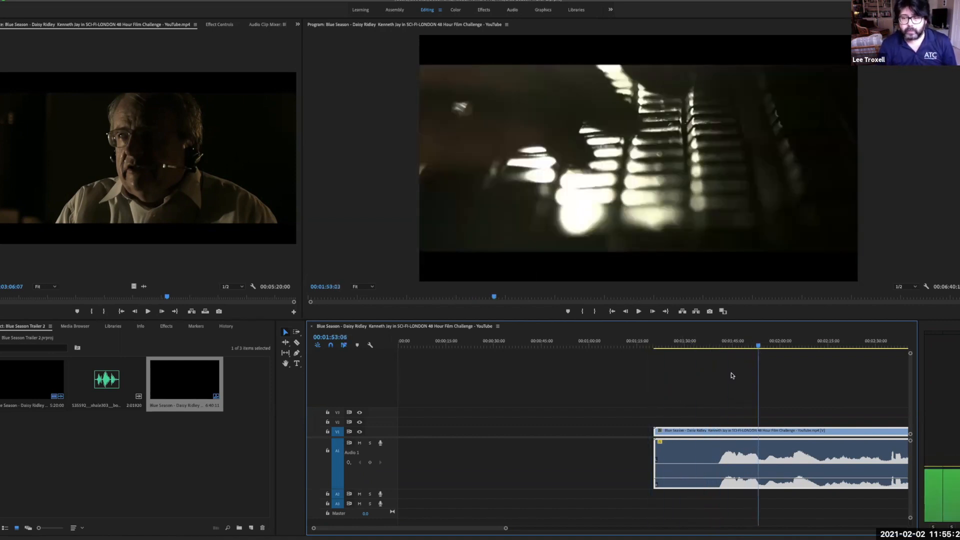
Step: Find the shot change at 00:03:57:22 in the sequence and cut the clip there with the Razor tool
scroll(710, 394, right, 8)
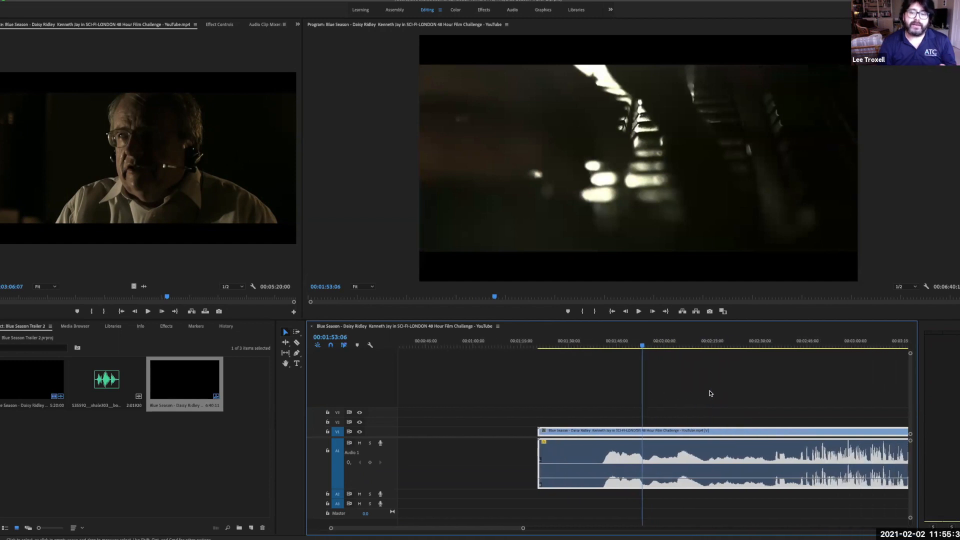
drag(561, 345, 841, 365)
scroll(787, 382, right, 12)
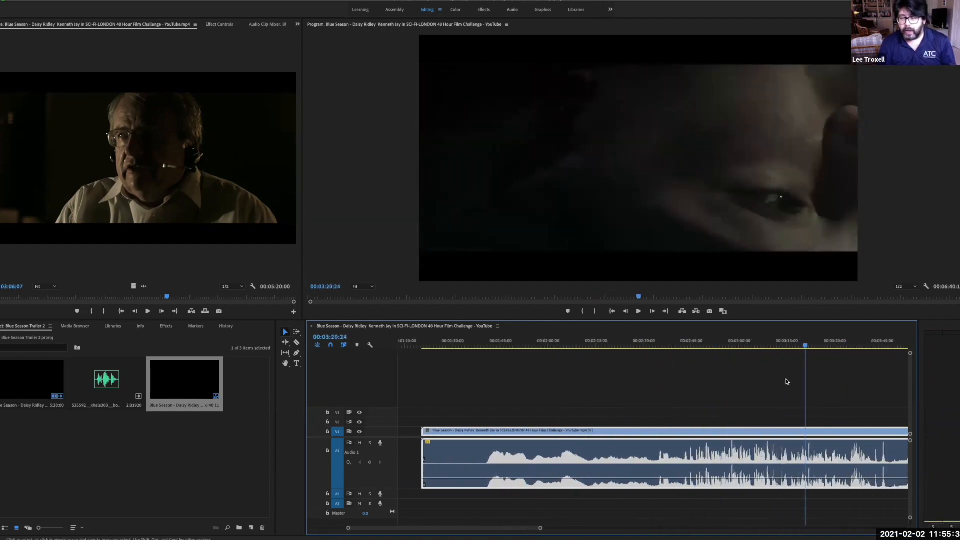
drag(597, 528, 732, 528)
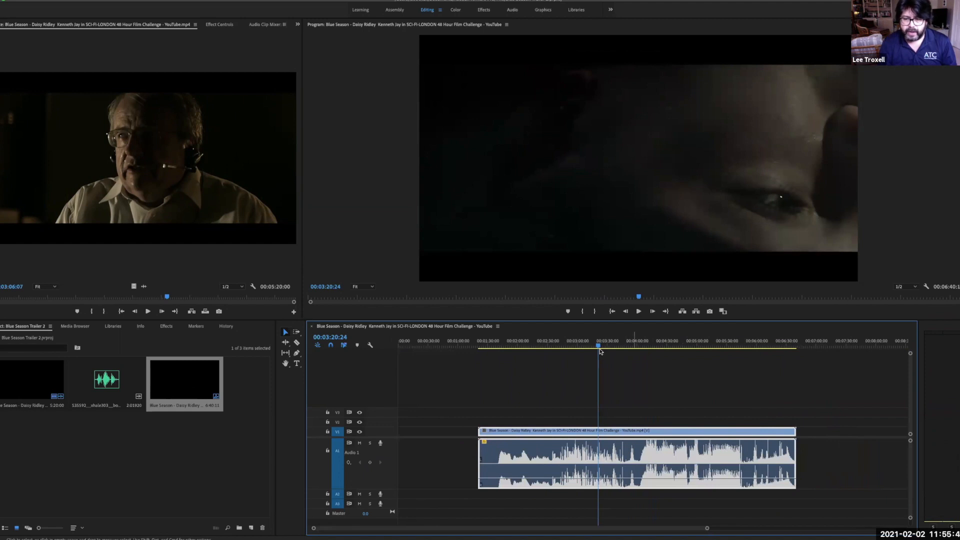
click(628, 346)
drag(630, 349, 635, 349)
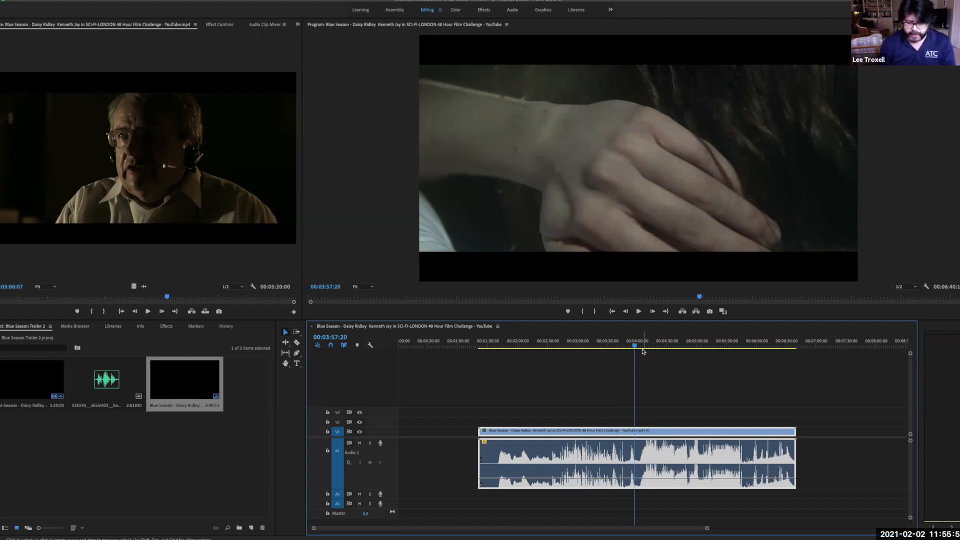
key(Right)
key(Right)
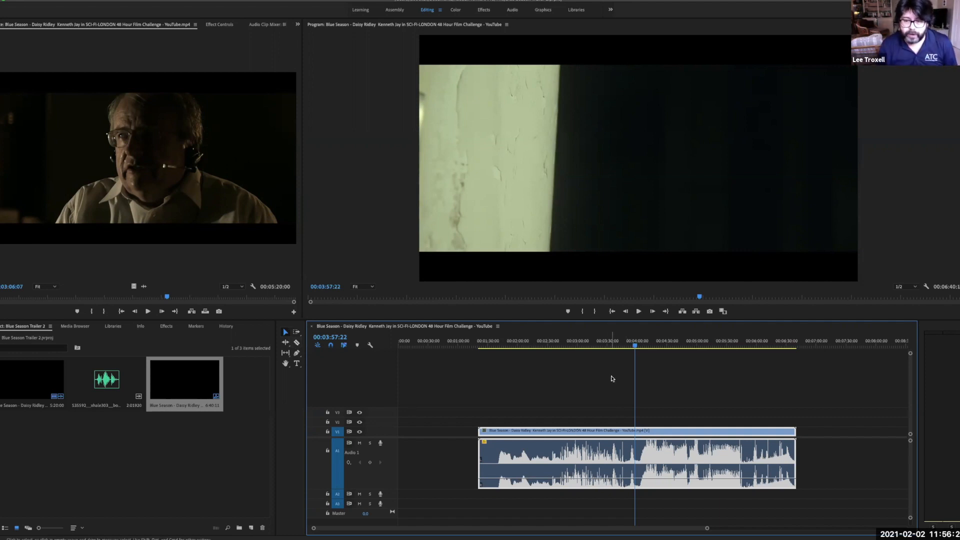
key(c)
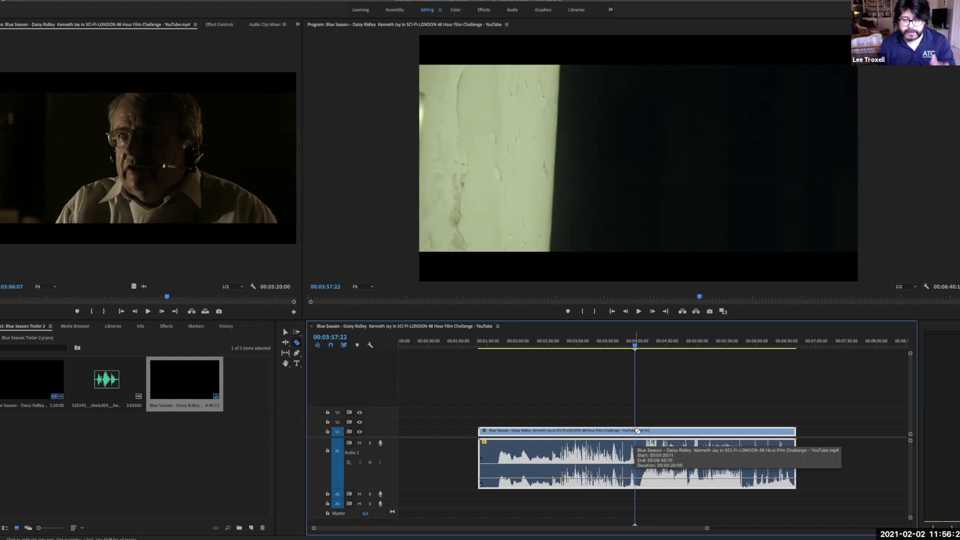
click(637, 431)
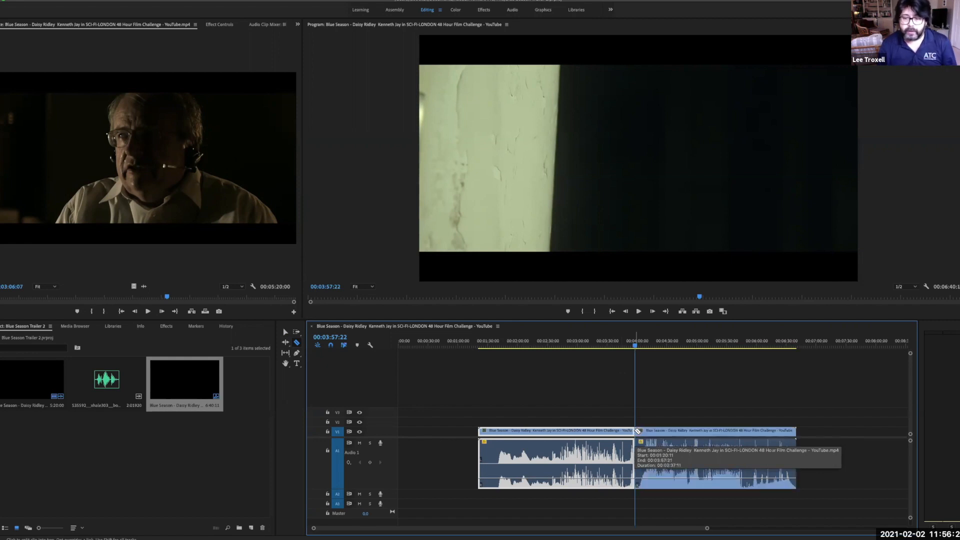
Step: Play through the shot following the first cut and make a second cut in the clip at 00:04:02:21
drag(633, 345, 634, 346)
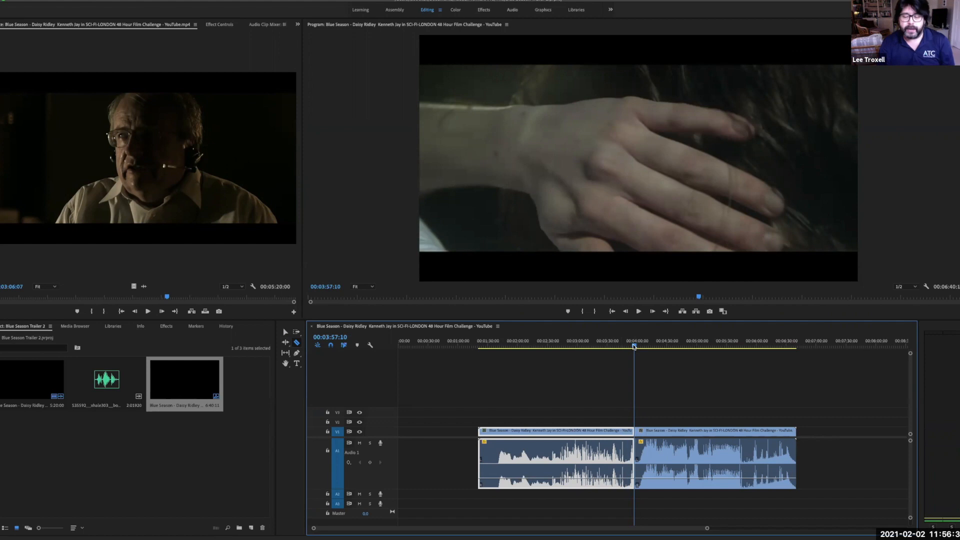
key(space)
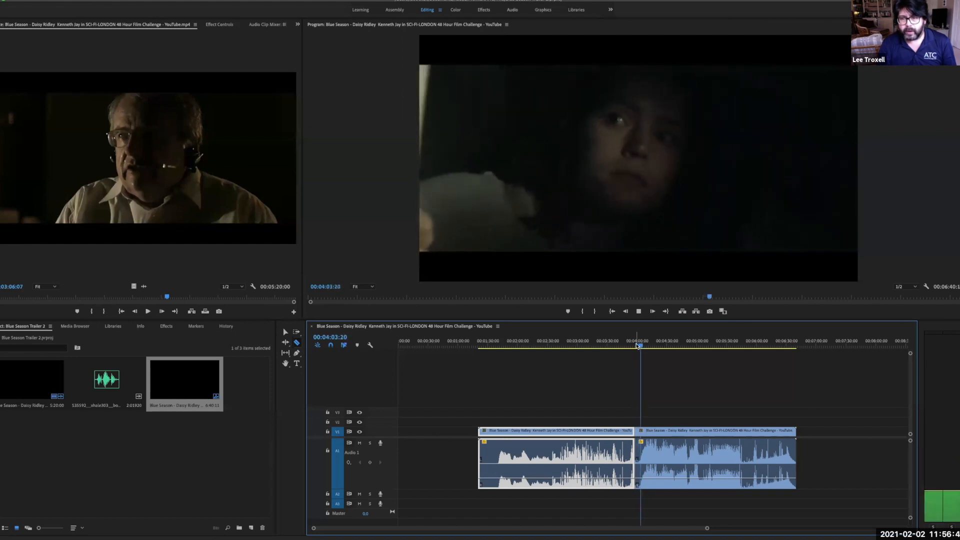
key(space)
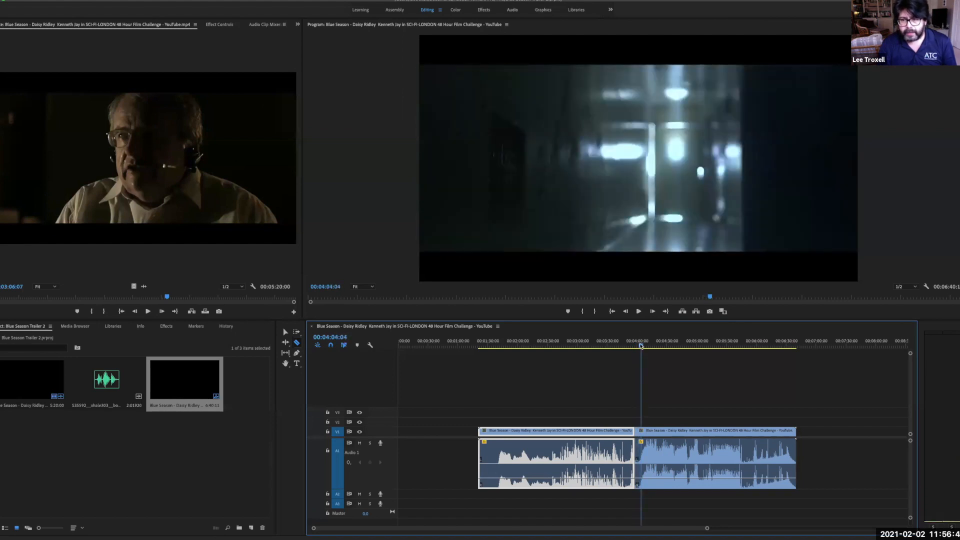
drag(640, 345, 639, 346)
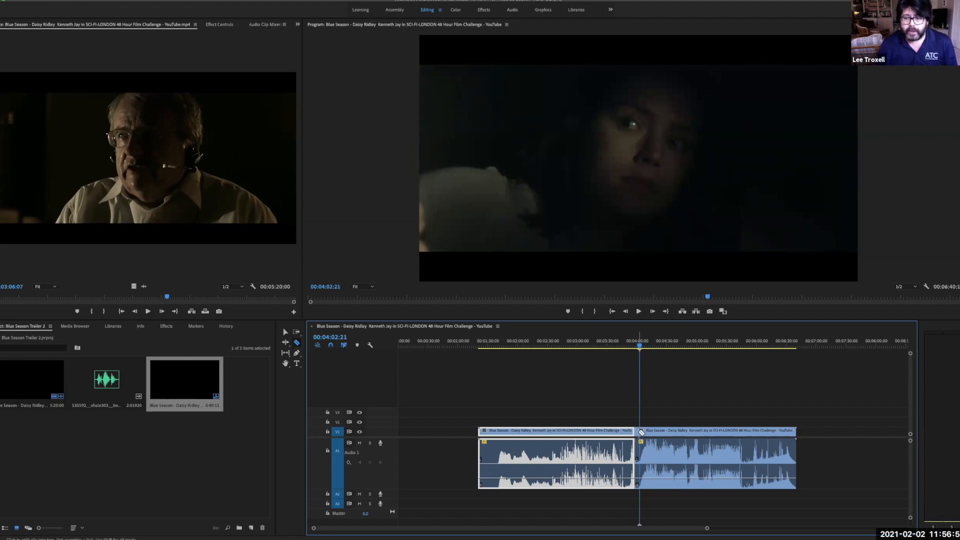
click(643, 431)
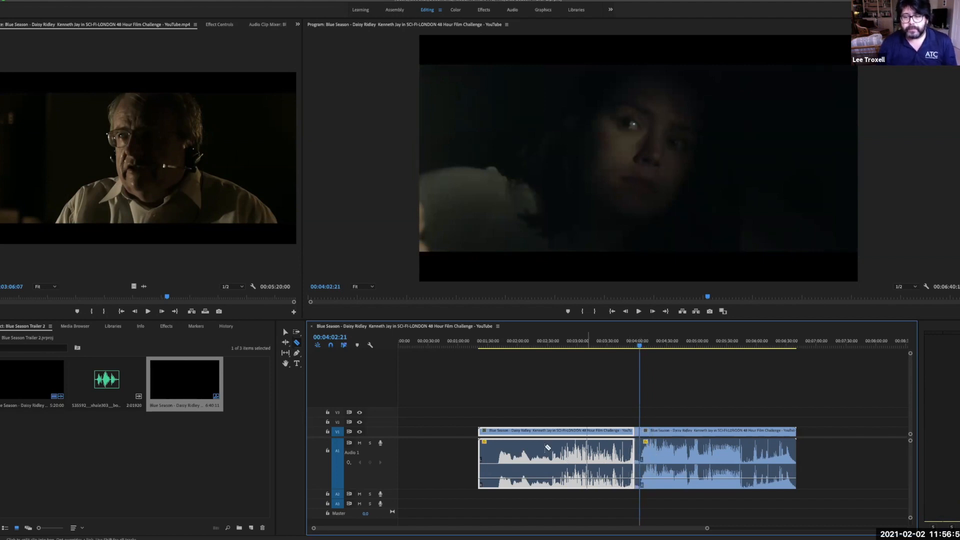
Step: Move the short segment between the two cuts to the beginning of the timeline and return the playhead to 00:00:00:00
click(285, 332)
click(637, 434)
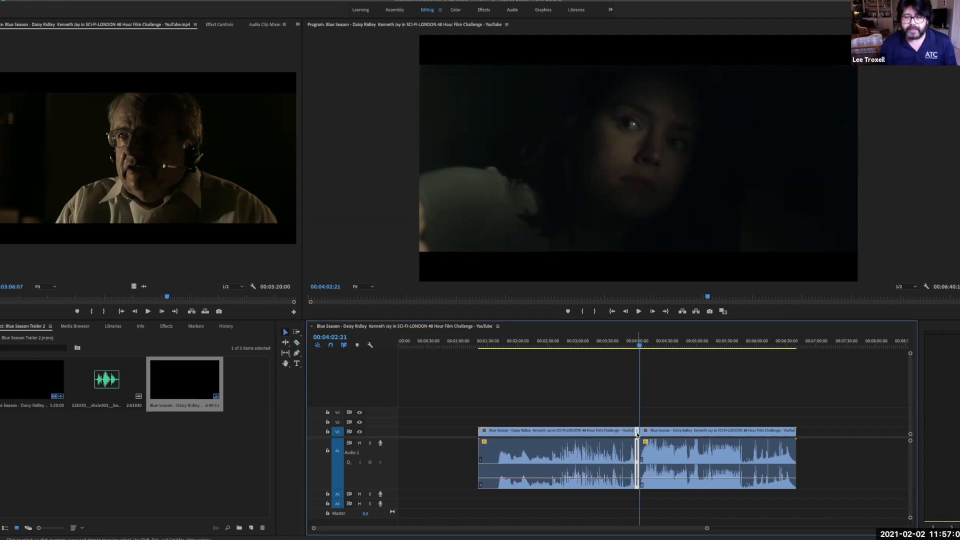
drag(637, 434, 401, 433)
drag(641, 343, 376, 344)
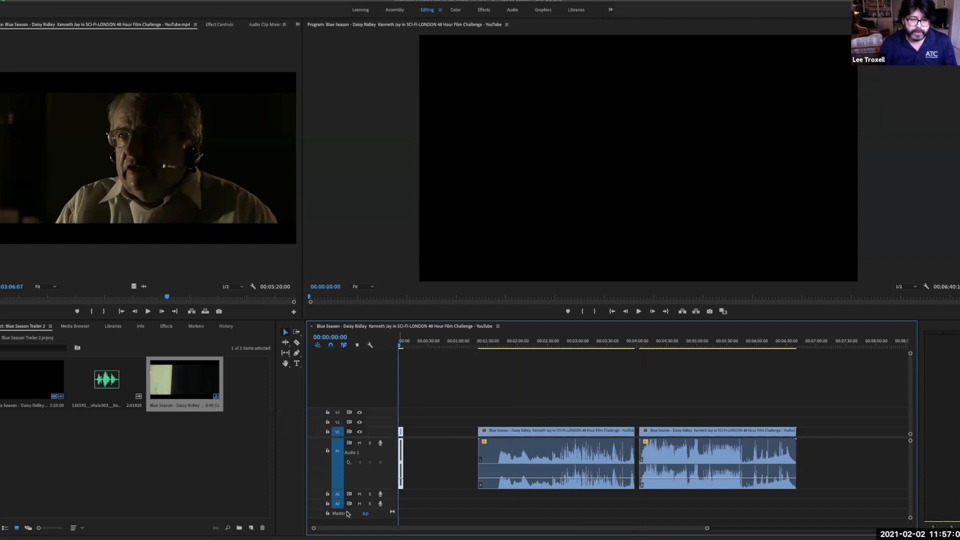
scroll(707, 529, up, 8)
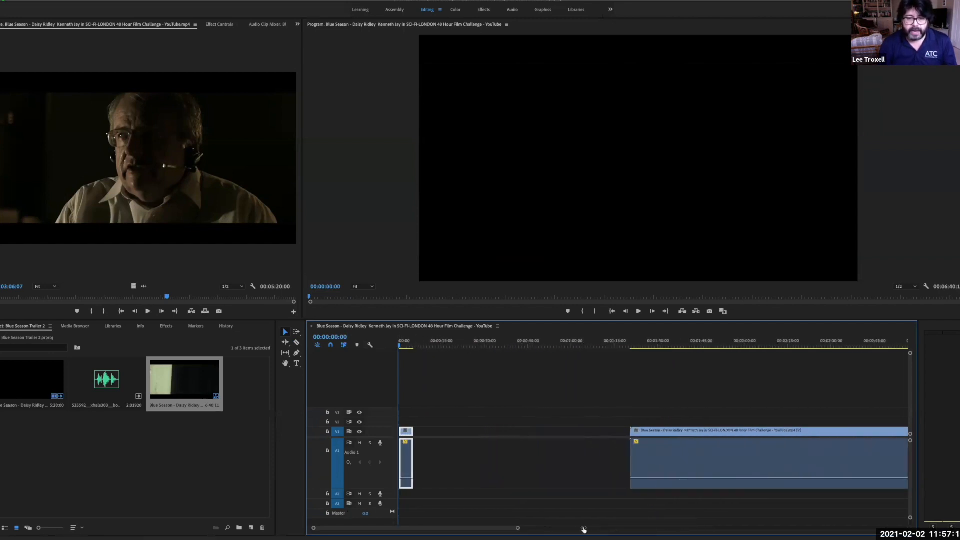
Step: Raise the audio volume of the short segment at the beginning of the timeline
scroll(563, 528, up, 3)
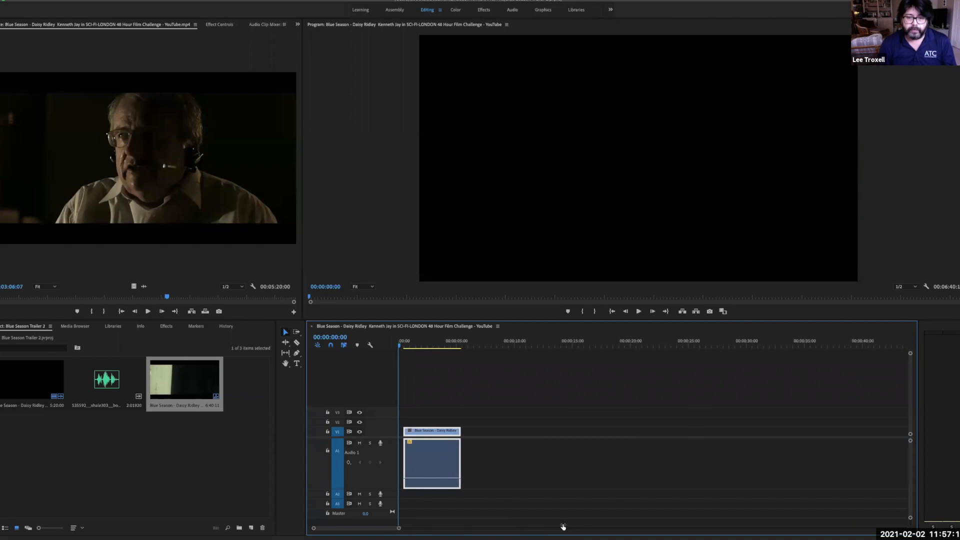
scroll(560, 527, up, 6)
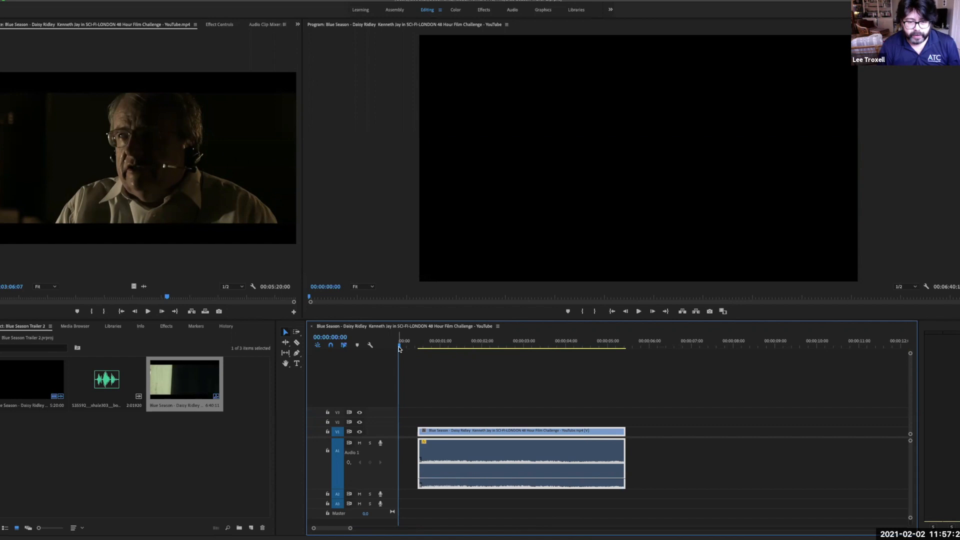
drag(475, 478, 475, 455)
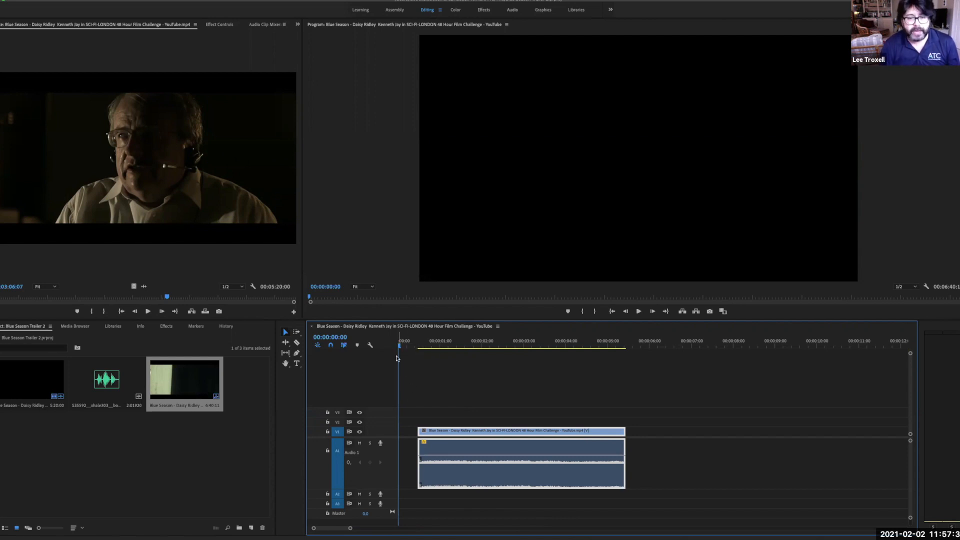
Step: Shift the short opening segment to start at about 00:00:02:00 and play the sequence from the beginning
drag(400, 348, 435, 345)
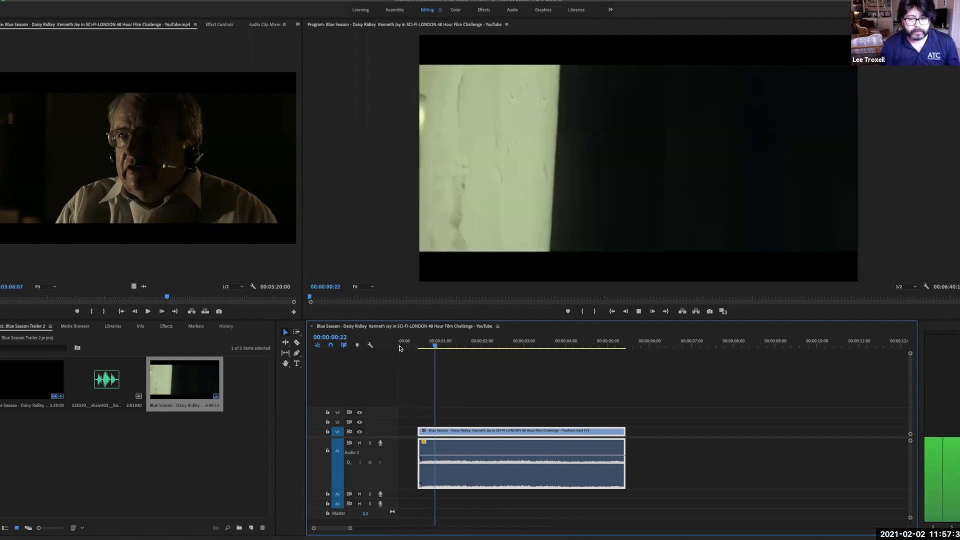
drag(452, 450, 487, 450)
drag(435, 345, 397, 344)
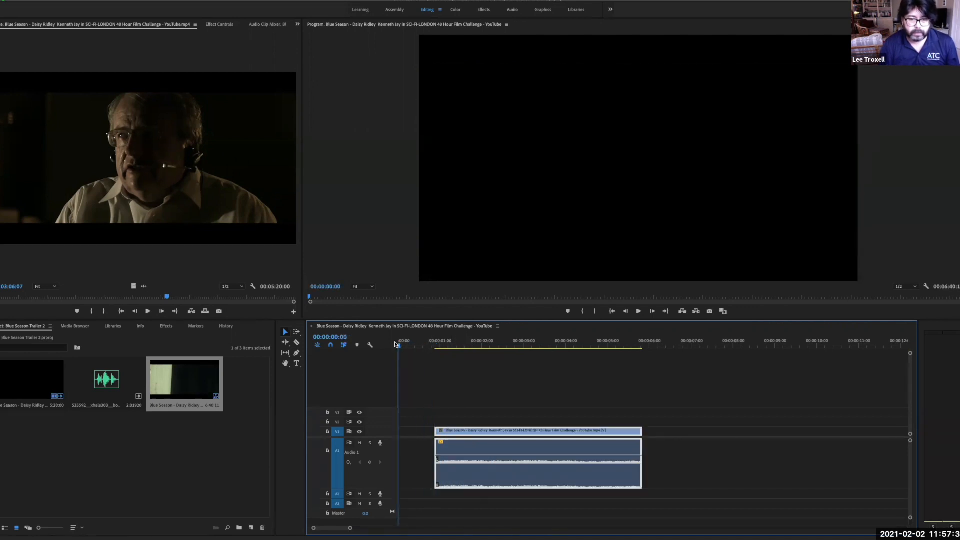
key(space)
drag(499, 446, 546, 445)
click(480, 342)
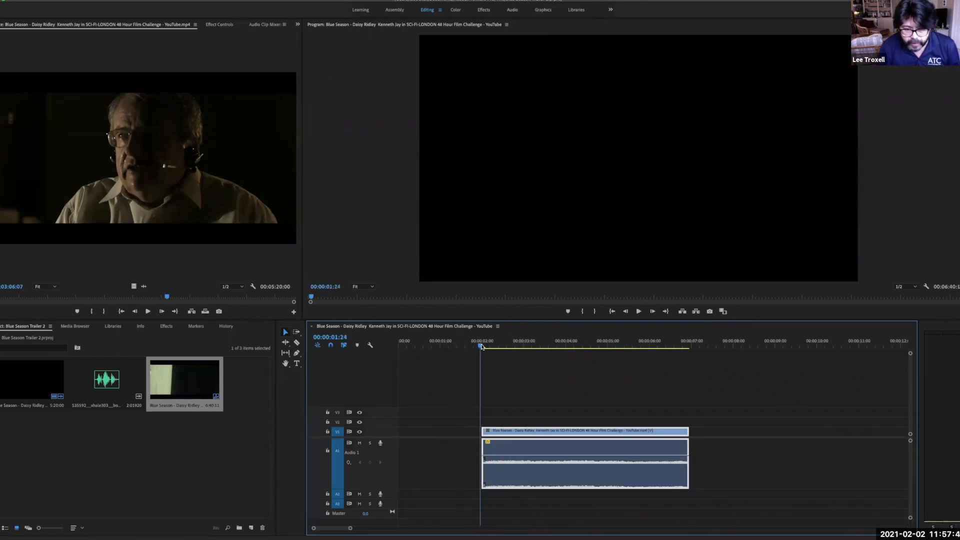
drag(481, 342, 400, 342)
key(space)
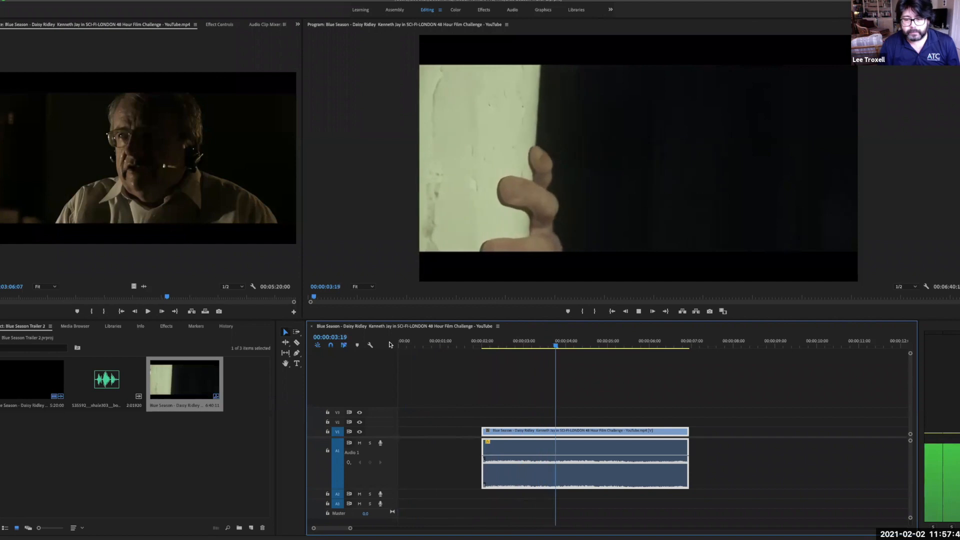
key(space)
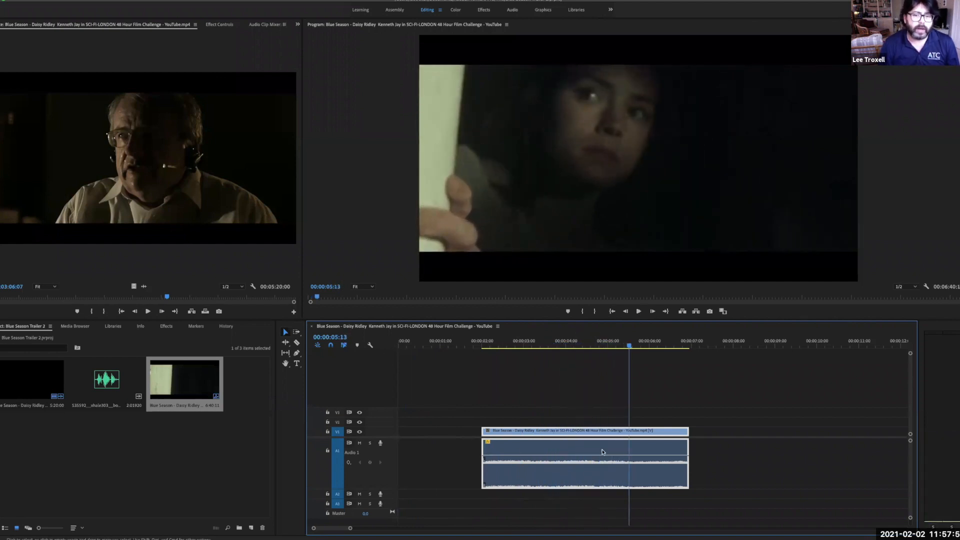
Step: Unlink the opening segment's audio from its video and move the audio down to track A3
right_click(547, 462)
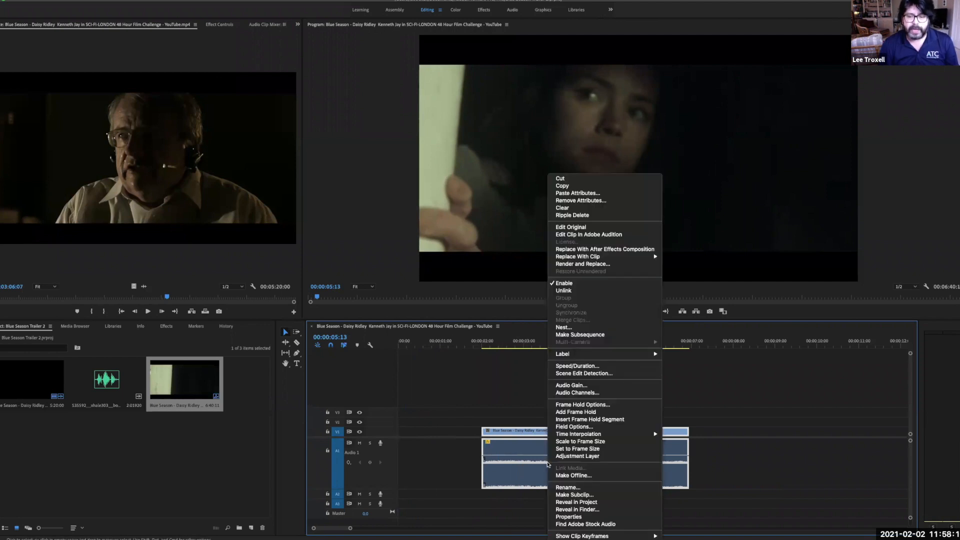
click(505, 396)
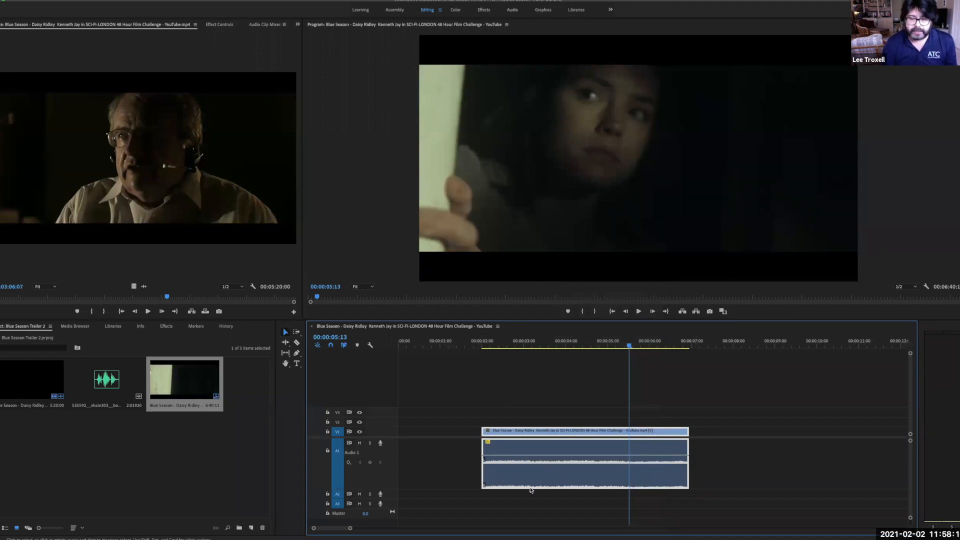
right_click(515, 448)
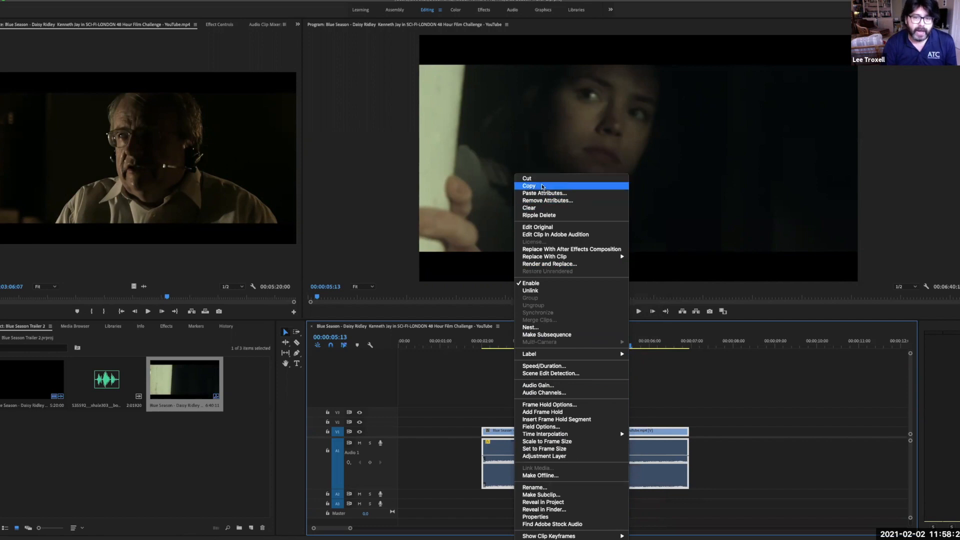
click(537, 292)
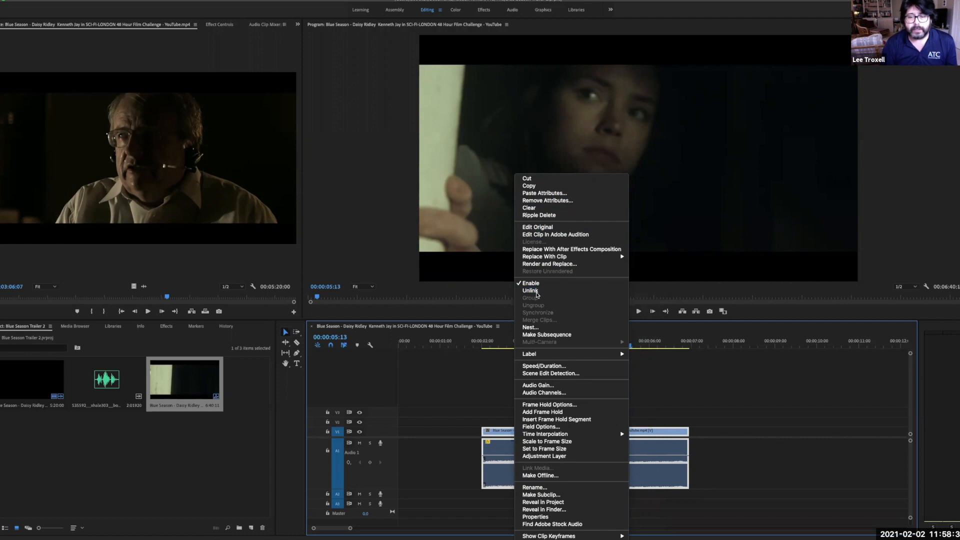
drag(509, 453, 514, 508)
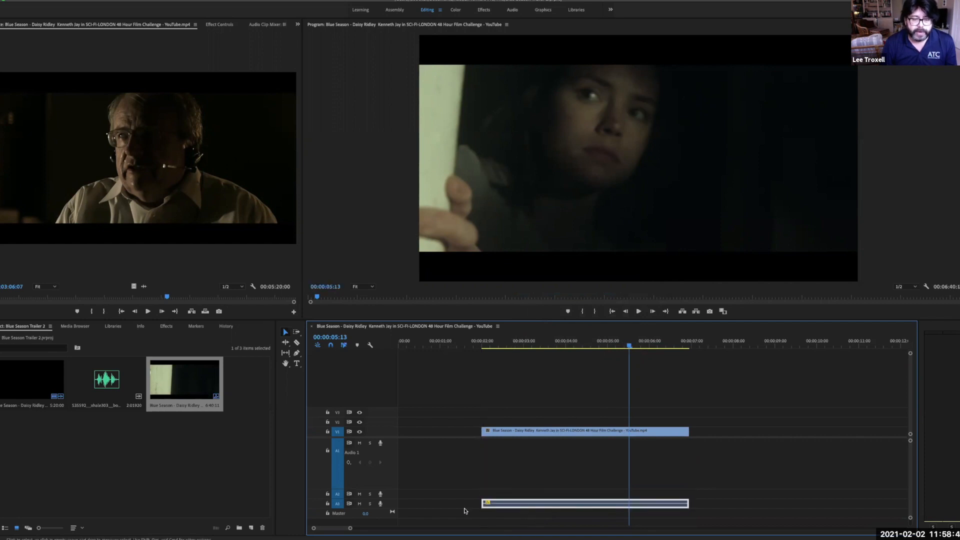
Step: Mute track A3 and play the opening segment without its sound
click(360, 505)
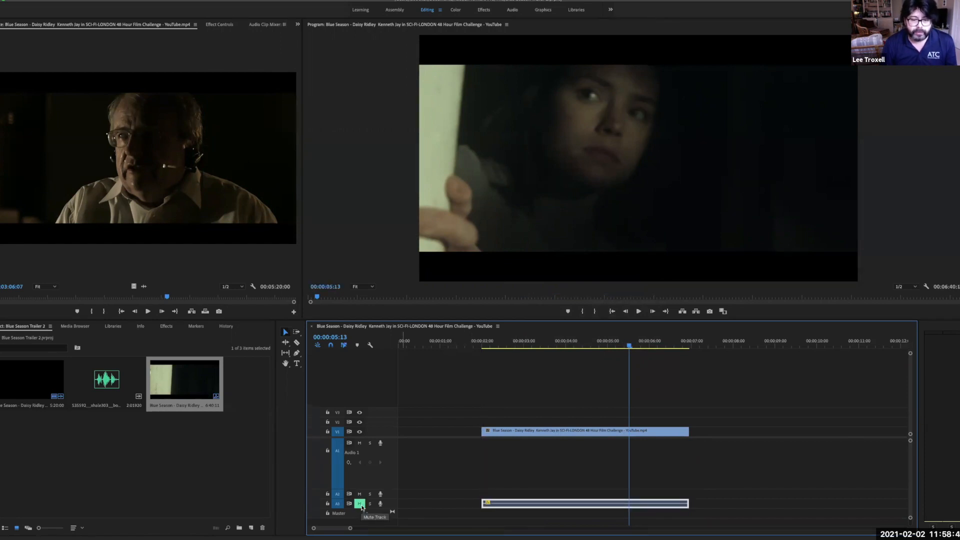
drag(632, 343, 459, 341)
key(space)
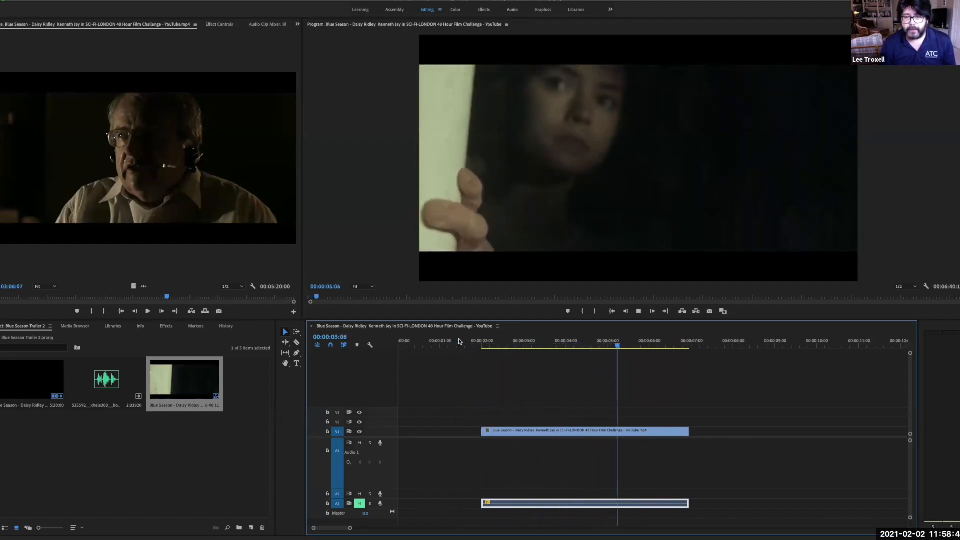
key(space)
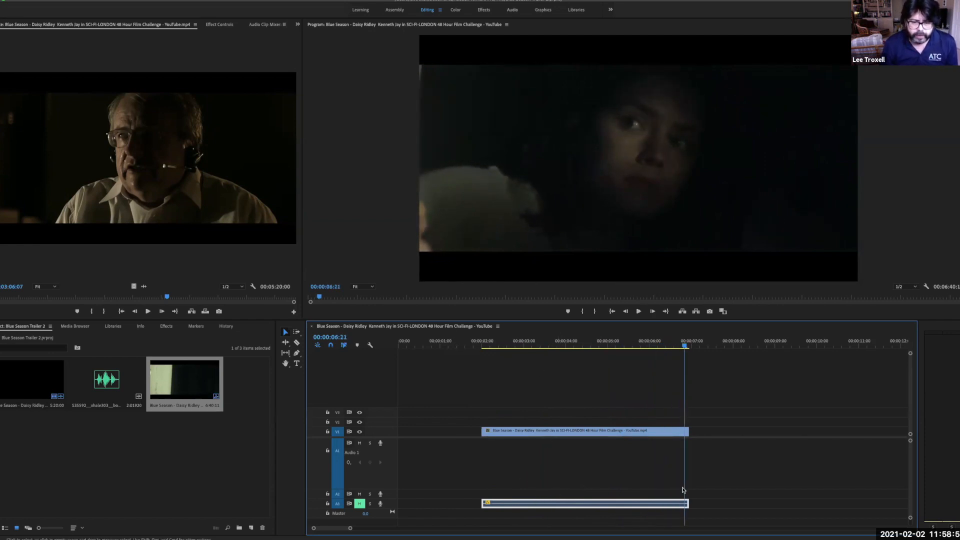
Step: Find the shot of the woman beside the stone ledge in the remaining footage and cut the clip at 00:04:53:15 with the Razor tool
scroll(698, 493, down, 2)
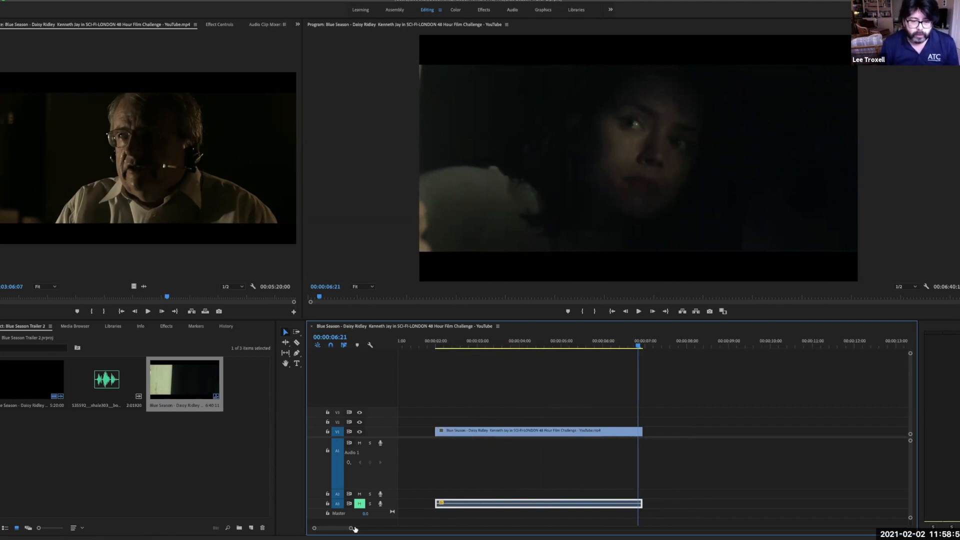
drag(351, 529, 577, 525)
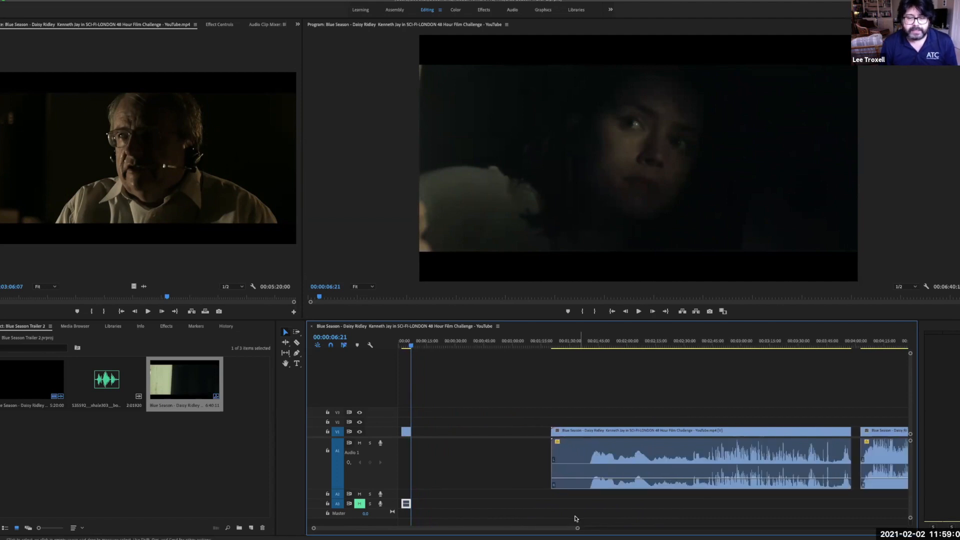
drag(535, 346, 770, 366)
scroll(729, 394, down, 5)
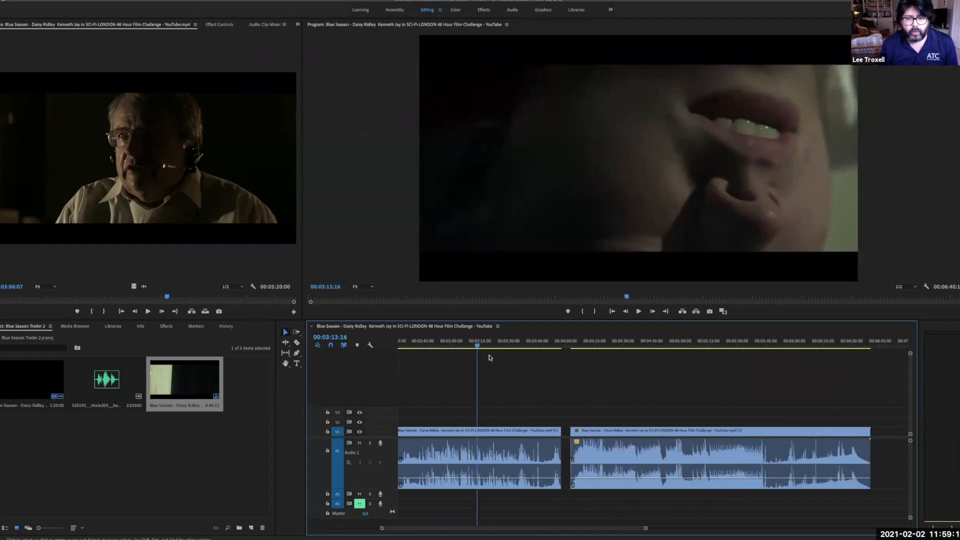
click(508, 345)
drag(535, 354, 669, 360)
key(space)
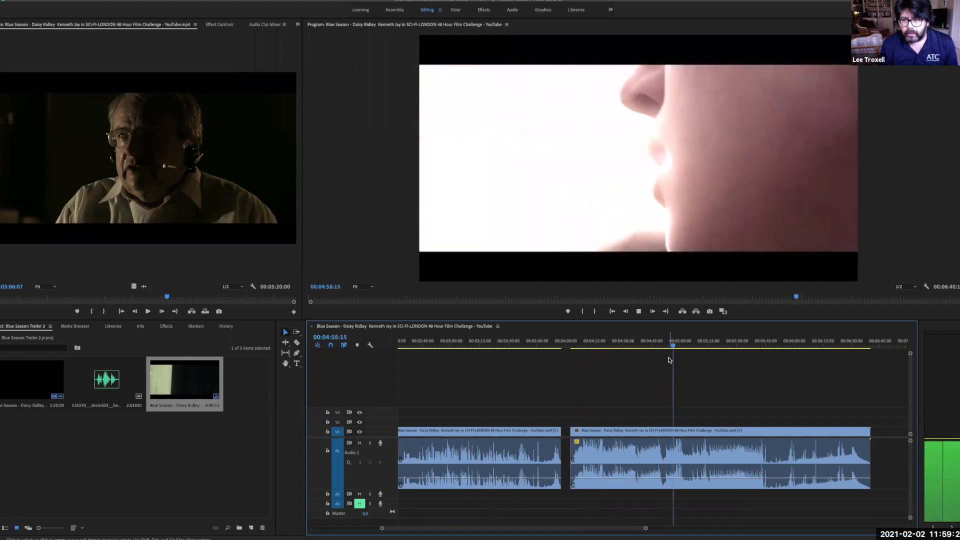
drag(676, 347, 668, 347)
key(space)
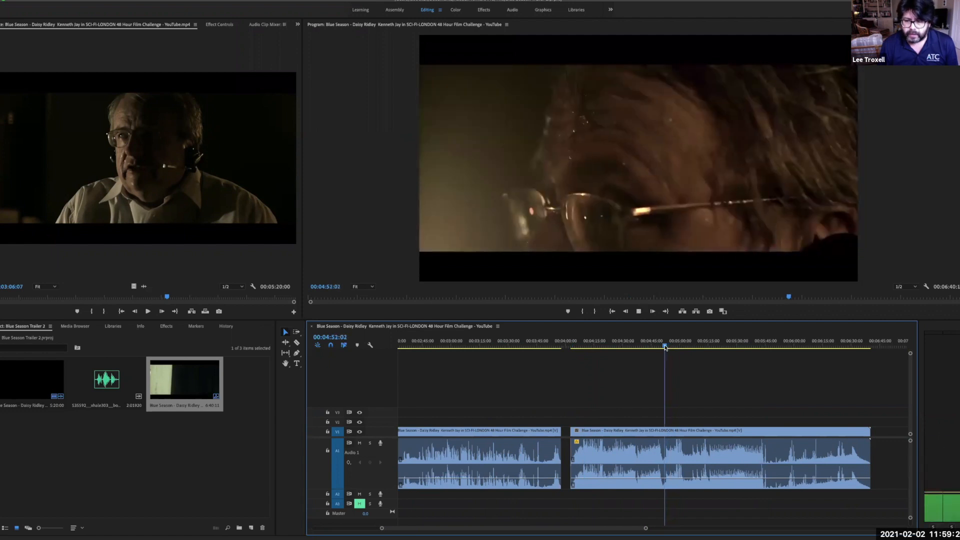
key(space)
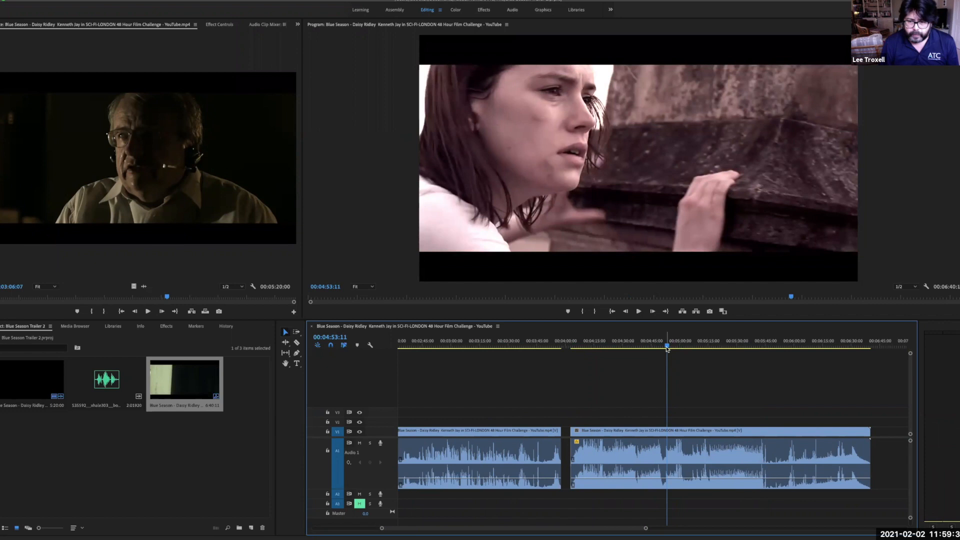
click(667, 346)
key(c)
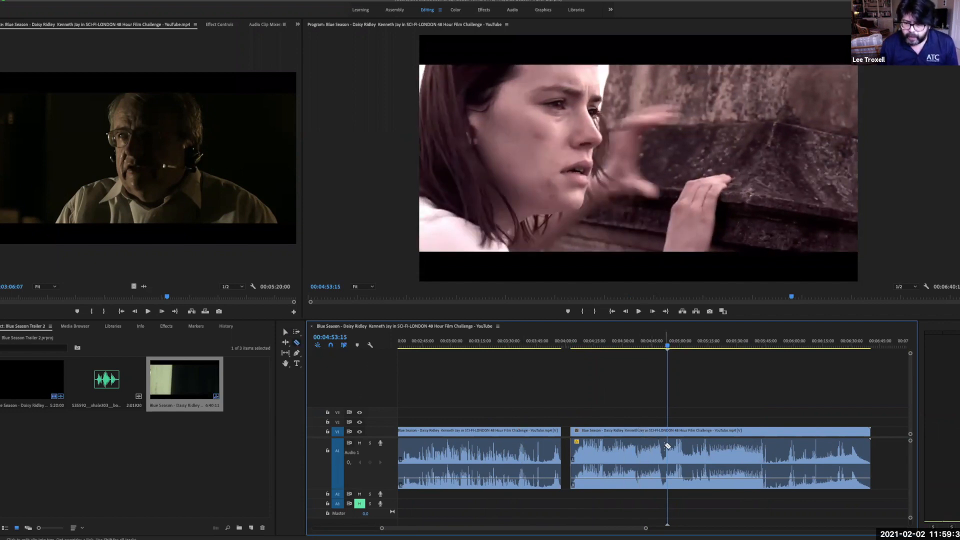
click(670, 445)
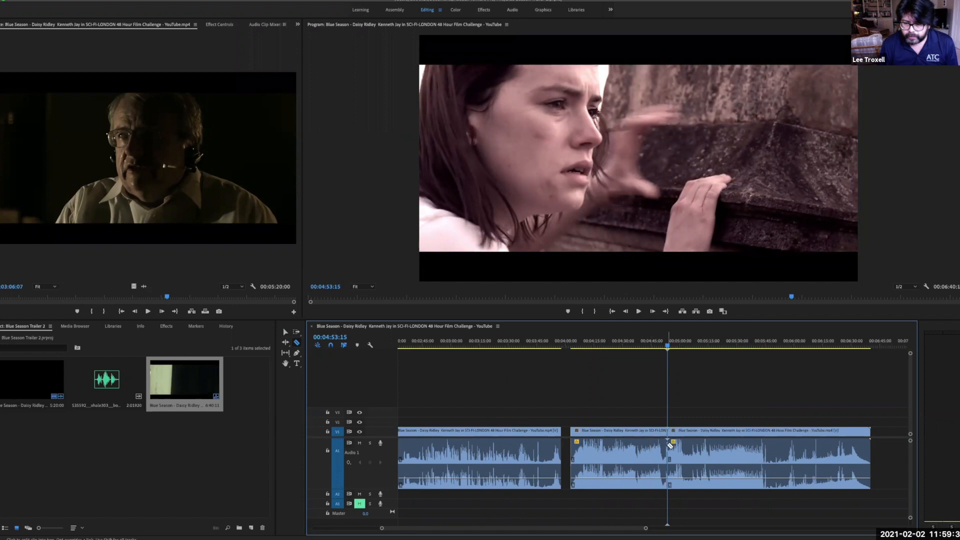
Step: Play on from the new cut and make another cut in the clip at 00:04:57:23
key(space)
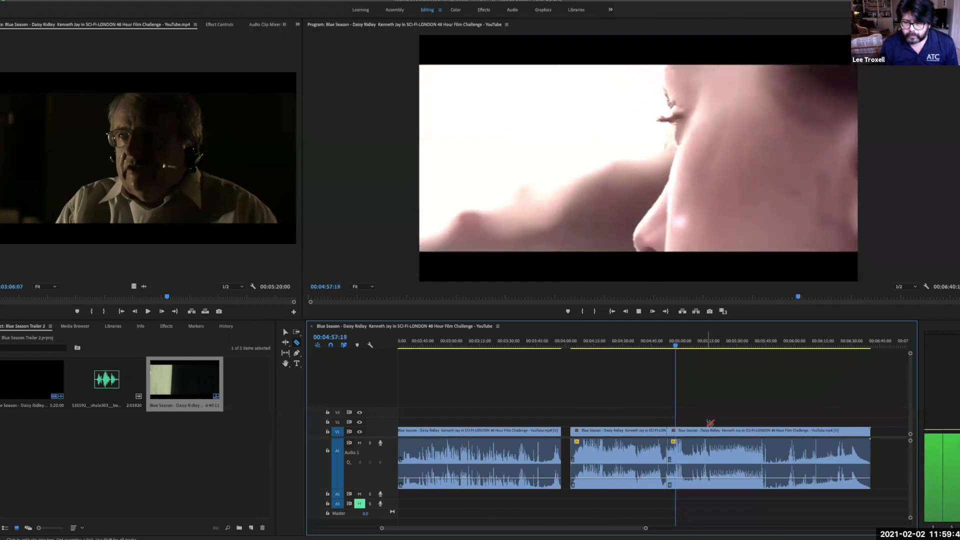
key(space)
drag(678, 346, 677, 346)
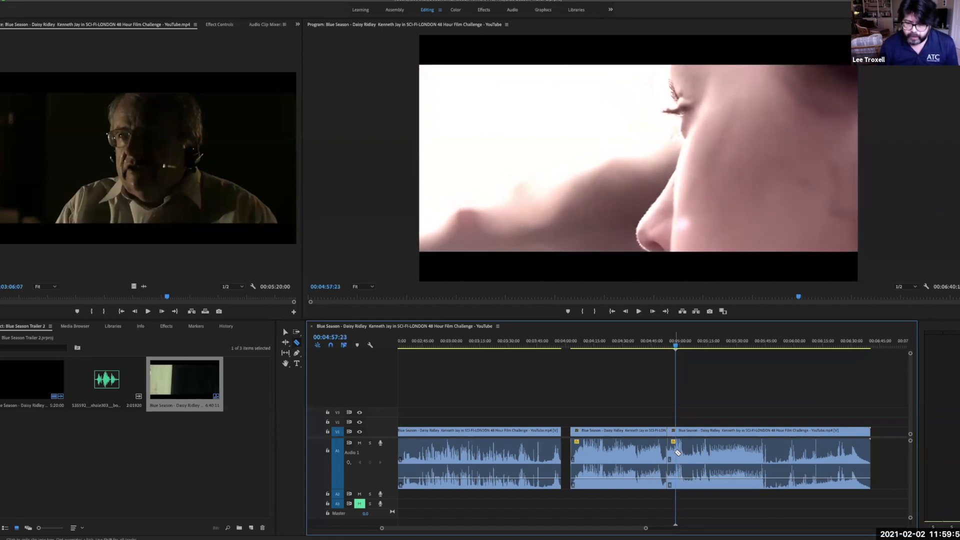
click(678, 452)
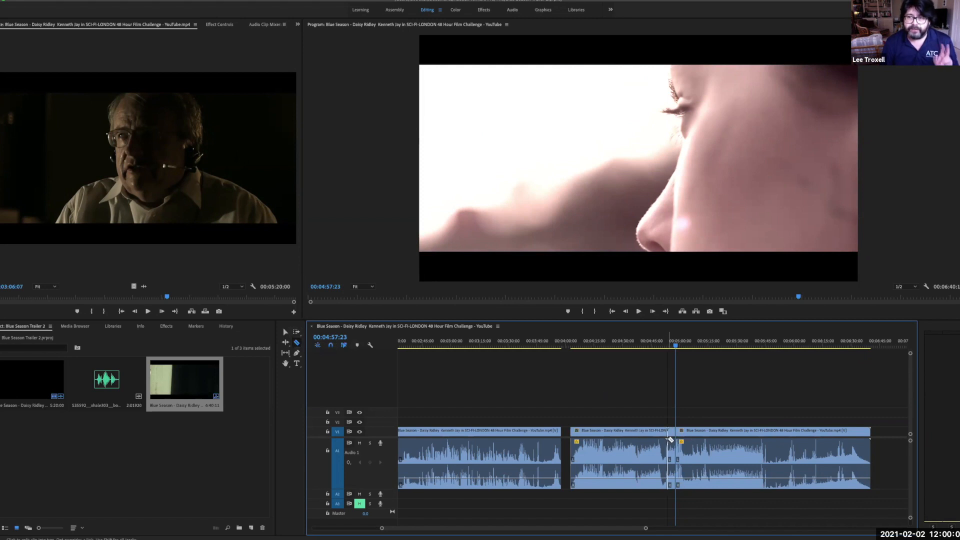
Step: Select the short segment between the two new cuts and place it after the opening shot at 00:00:11:09
key(v)
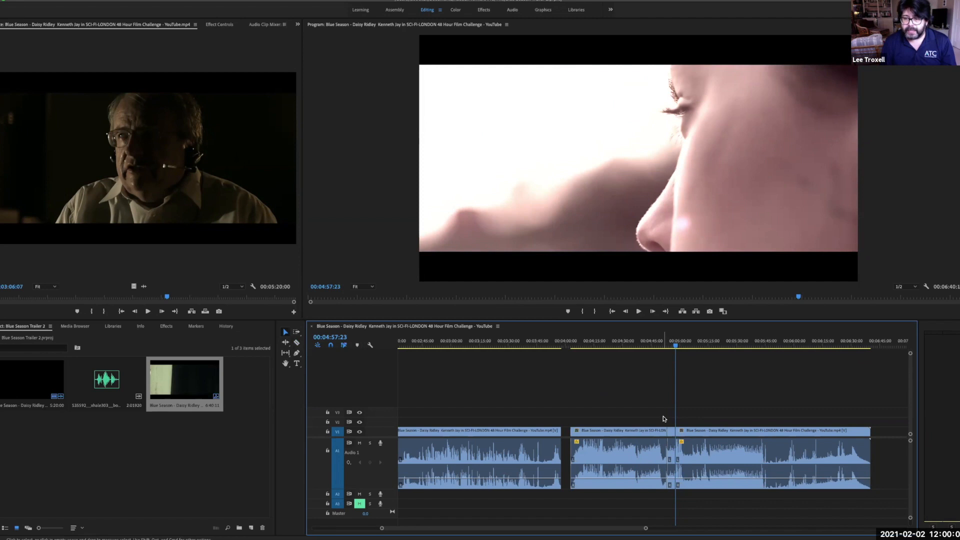
click(671, 453)
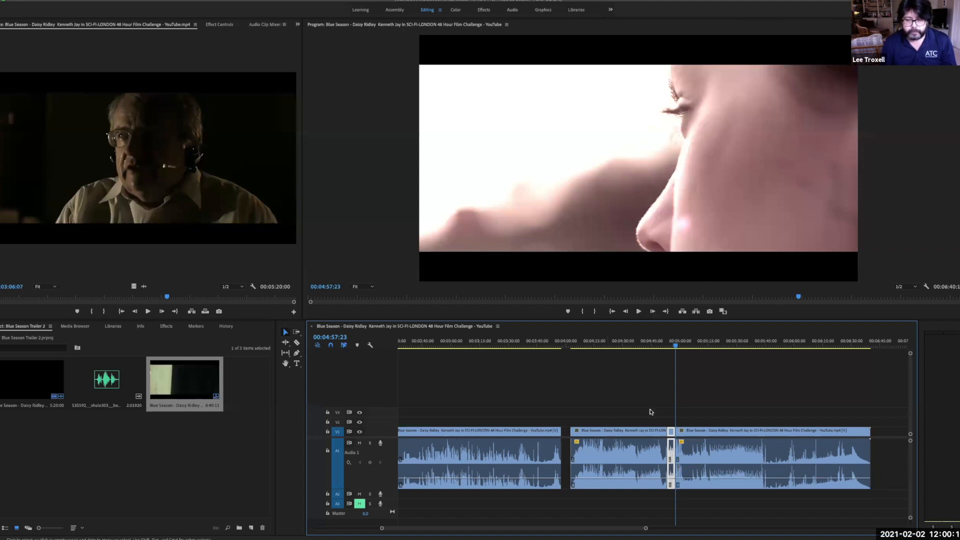
key(Home)
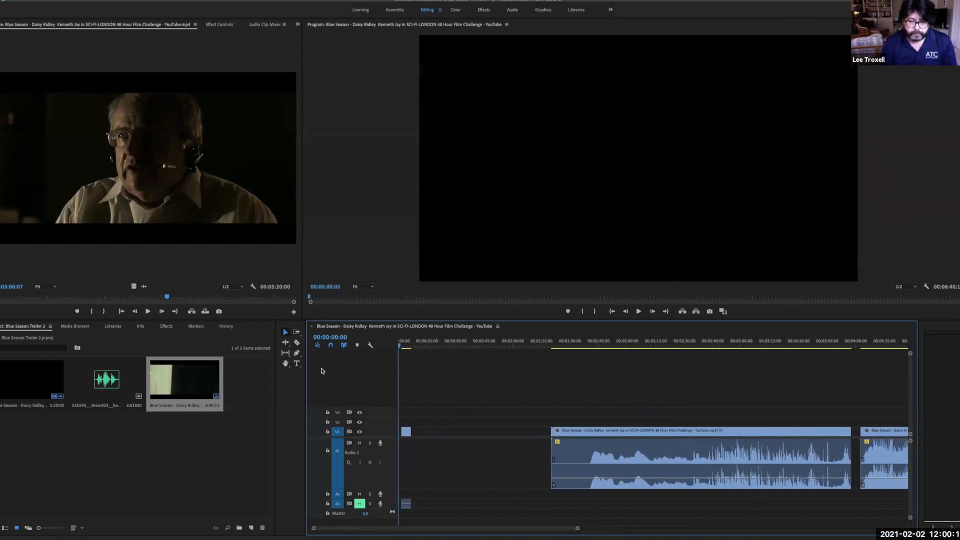
drag(405, 372, 420, 373)
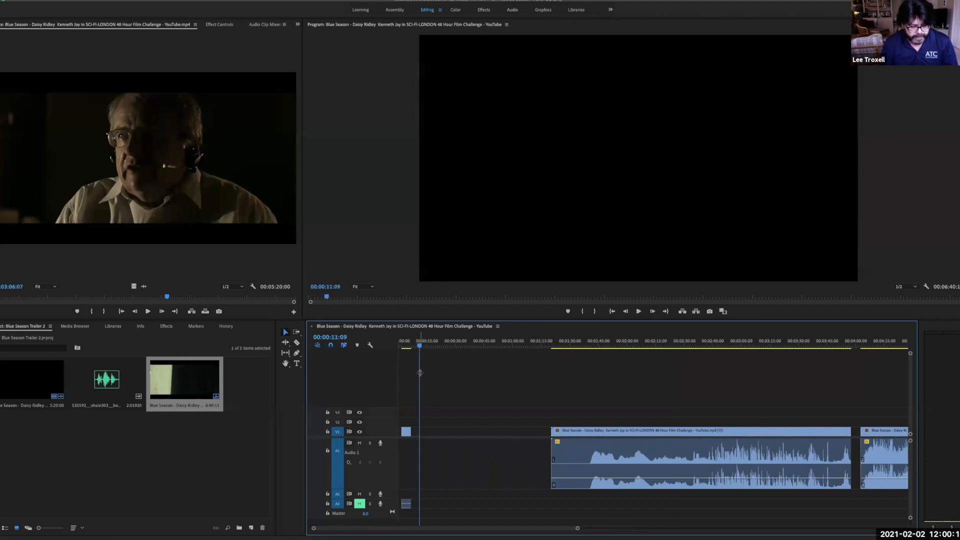
key(period)
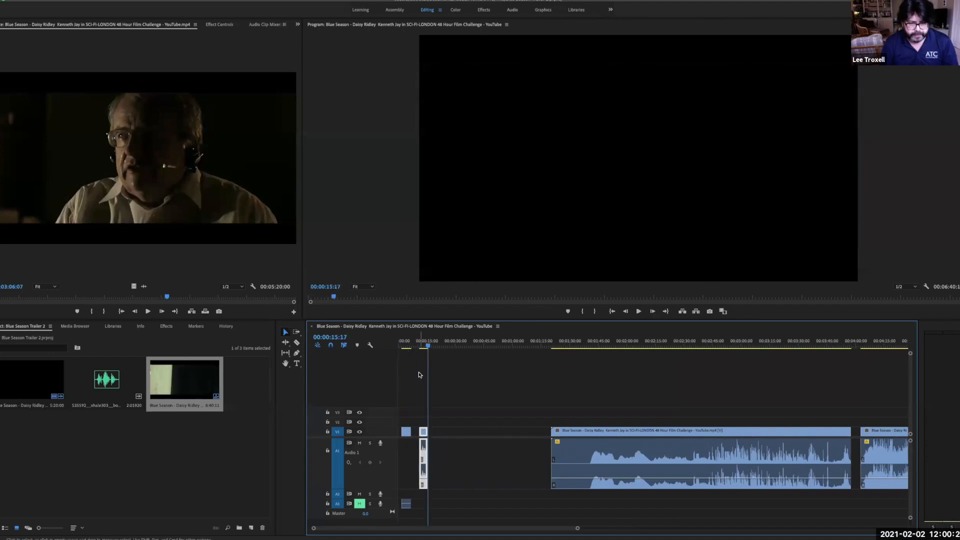
Step: Unlink the newly placed segment and delete its video, keeping only the audio on Audio 1
right_click(423, 448)
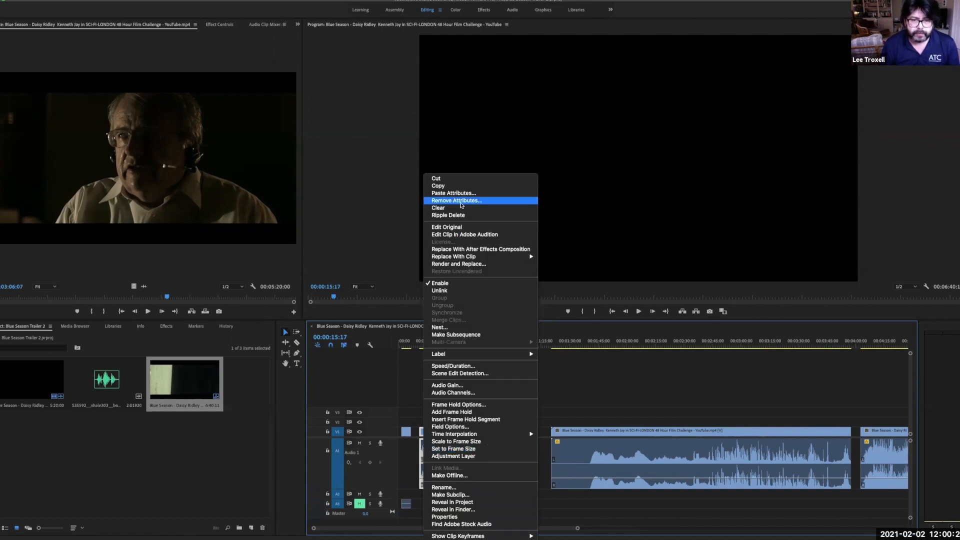
click(461, 291)
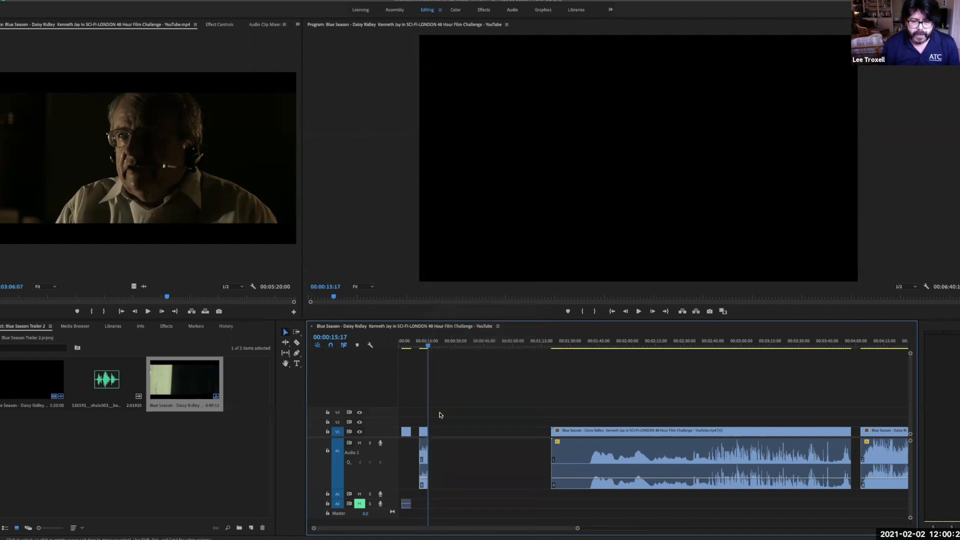
click(424, 433)
key(Delete)
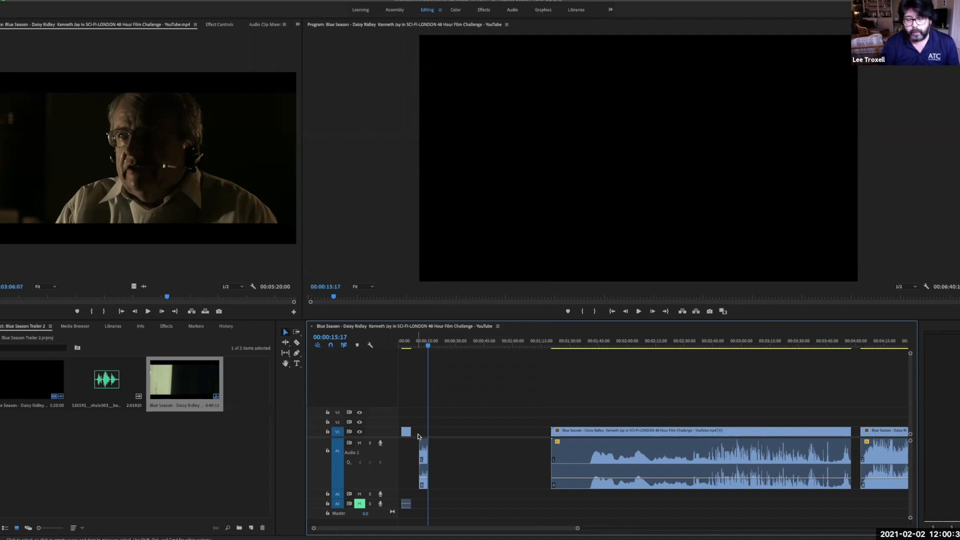
Step: Move the audio-only segment on Audio 1 back beneath the opening shot's video and play the section from the start of the timeline
drag(424, 452, 412, 453)
drag(428, 346, 399, 347)
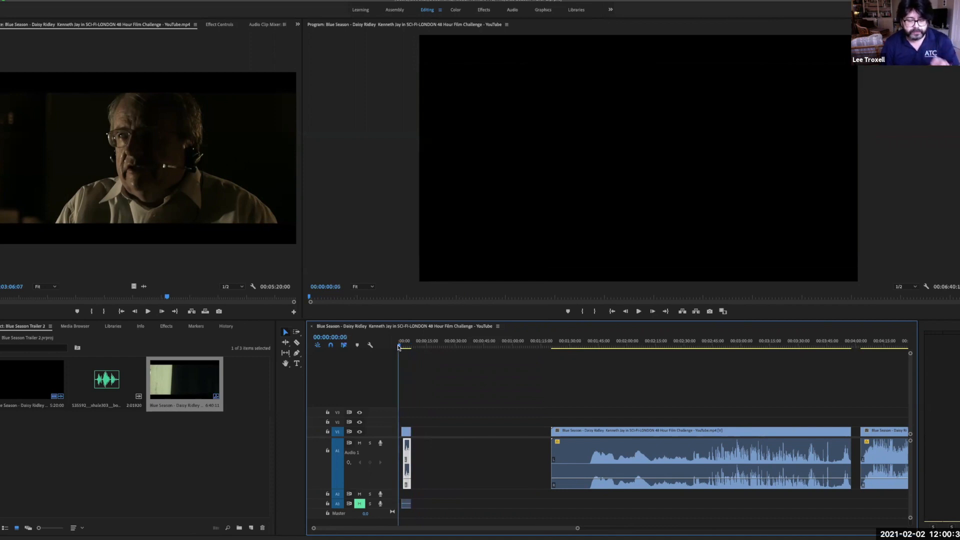
mouse_move(578, 530)
mouse_down()
mouse_move(455, 530)
mouse_move(472, 530)
mouse_up()
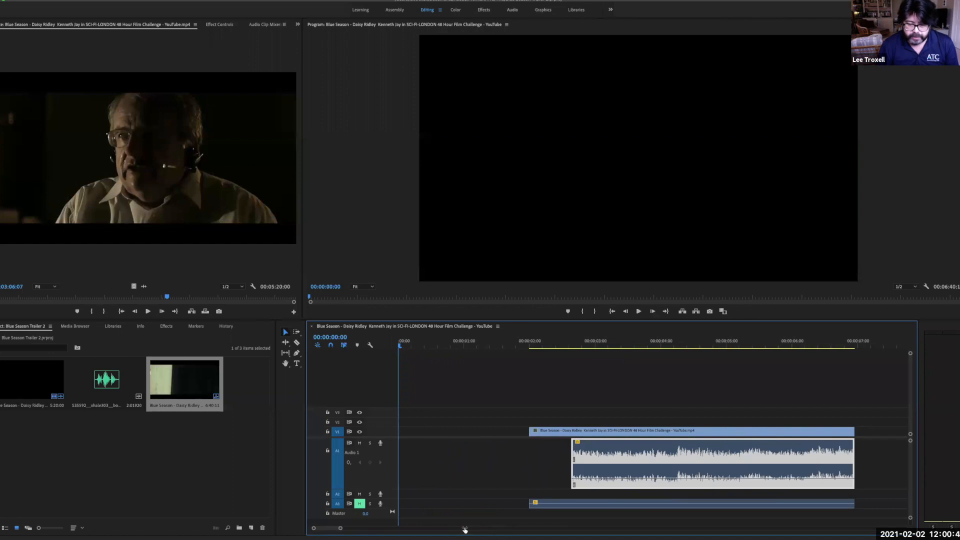
key(space)
click(523, 465)
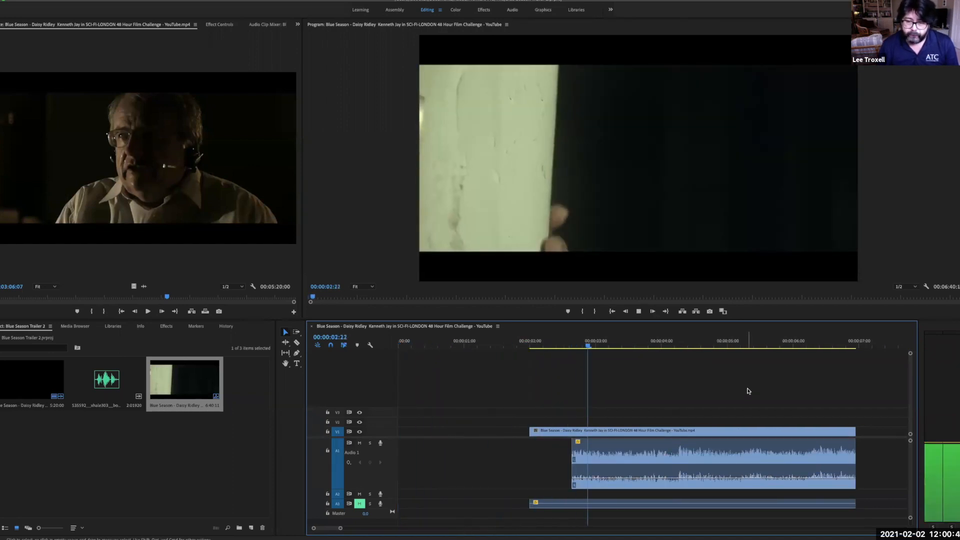
key(space)
Step: Shift the Audio 1 segment to start just ahead of the opening shot at 00:00:01:21 and play the section back
drag(712, 453, 659, 452)
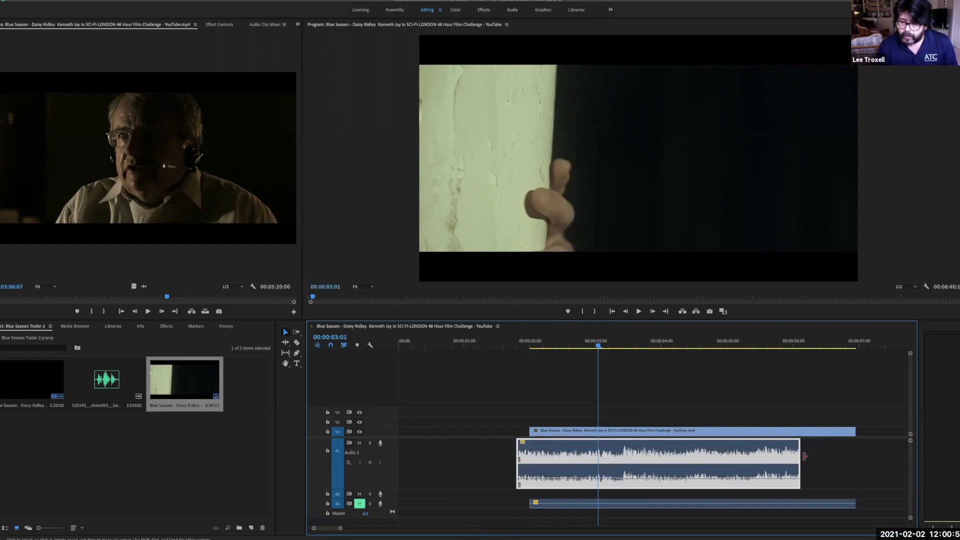
drag(516, 452, 516, 447)
drag(607, 454, 612, 452)
drag(597, 341, 518, 344)
key(space)
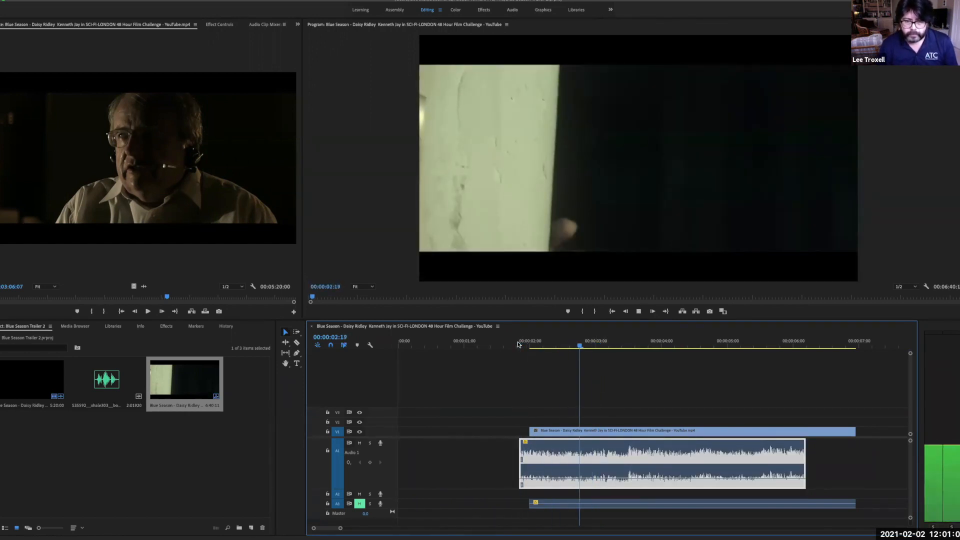
key(space)
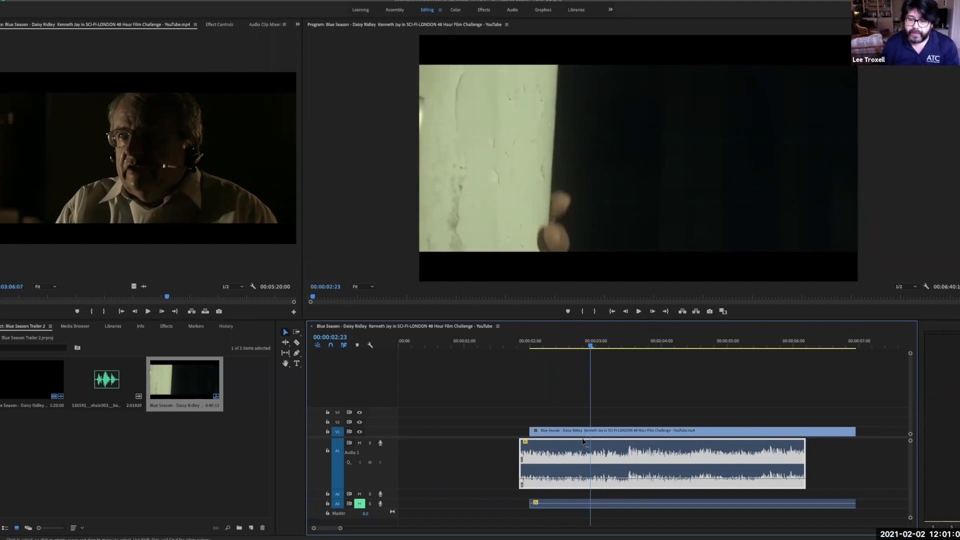
Step: Adjust the Audio 1 segment's level and create a fade-in with volume keyframes at 00:00:01:21 and 00:00:02:12
drag(574, 480, 574, 495)
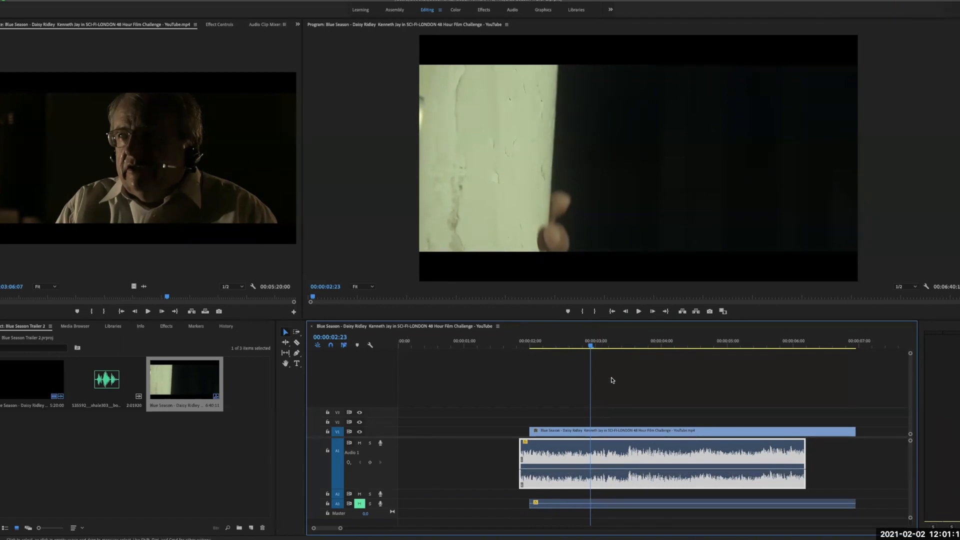
drag(592, 348, 561, 349)
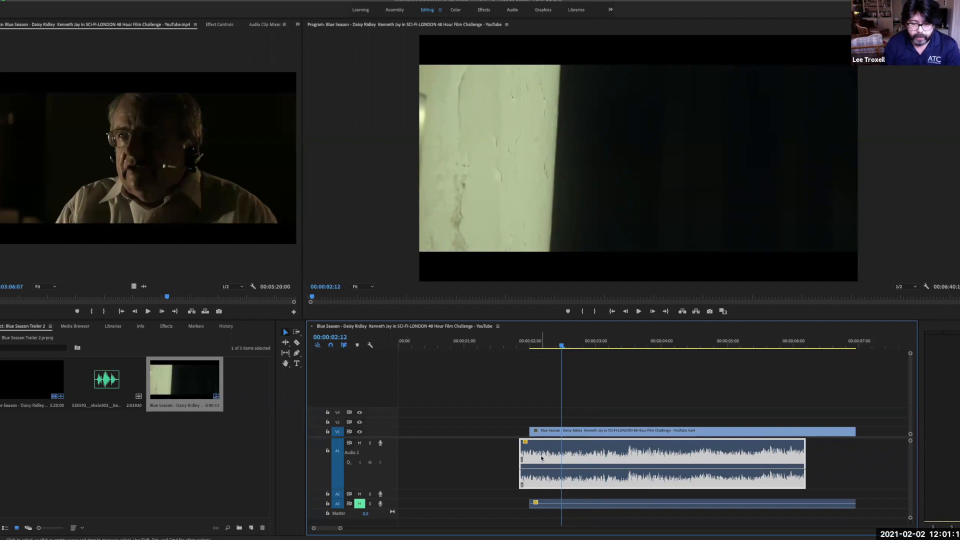
click(370, 464)
drag(562, 346, 519, 347)
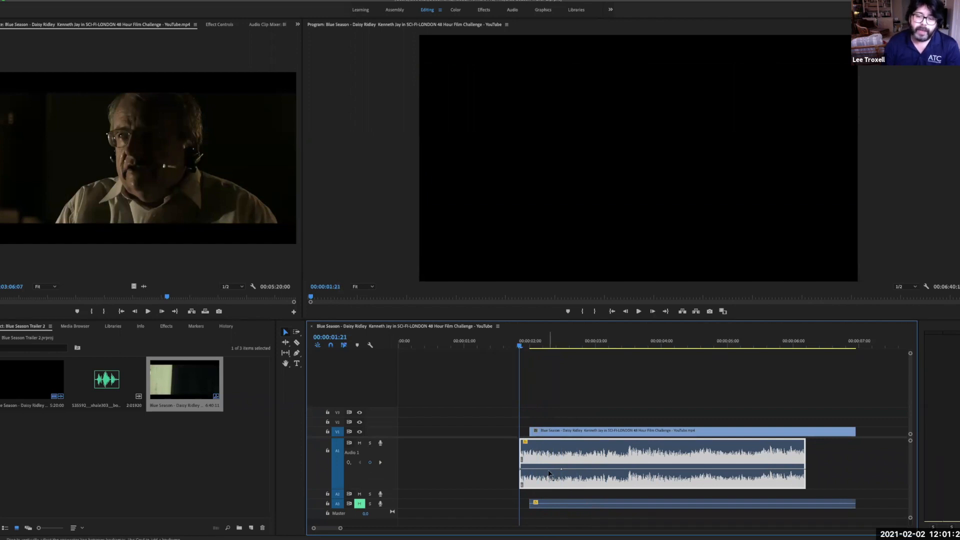
drag(521, 473, 519, 490)
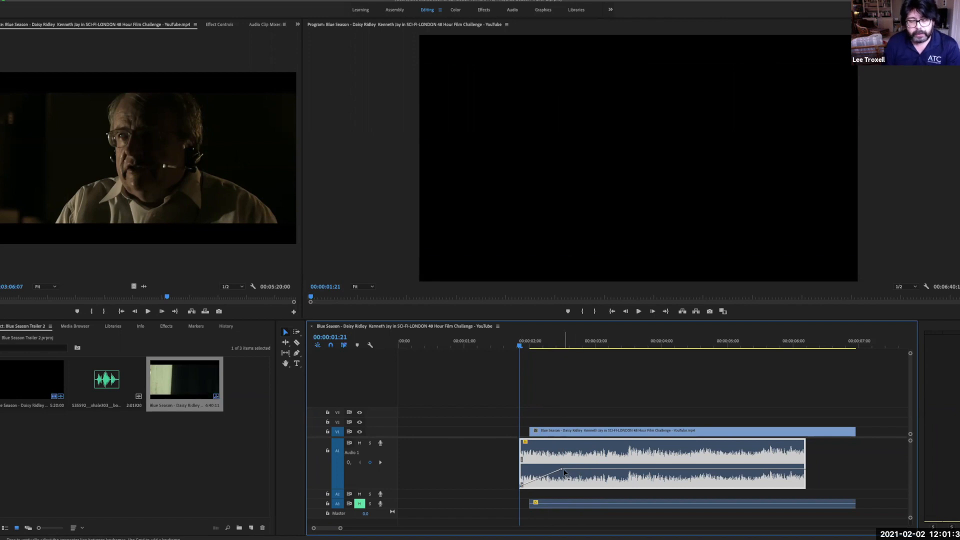
Step: Lower the Audio 1 segment's level slightly after the fade-in and play back the opening to check it
drag(578, 473, 578, 476)
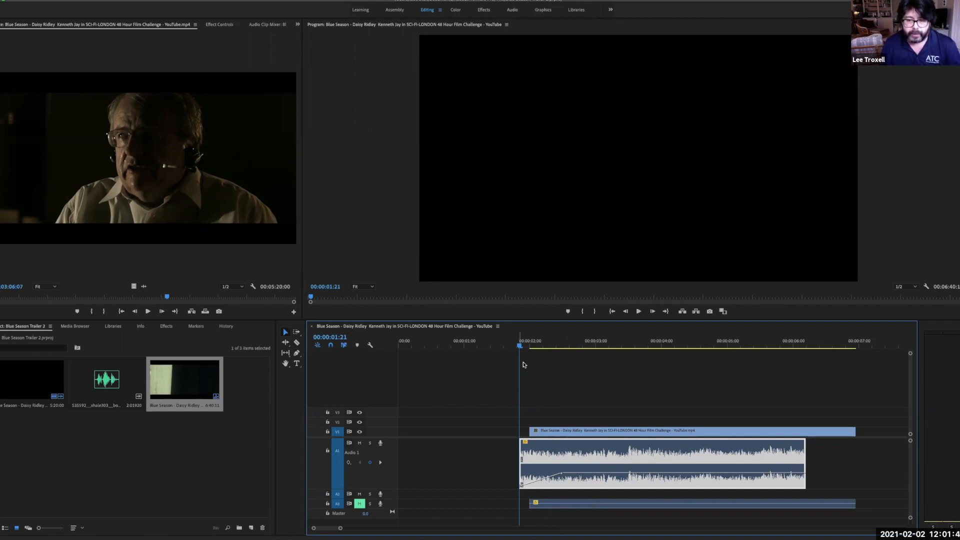
drag(520, 345, 415, 349)
key(space)
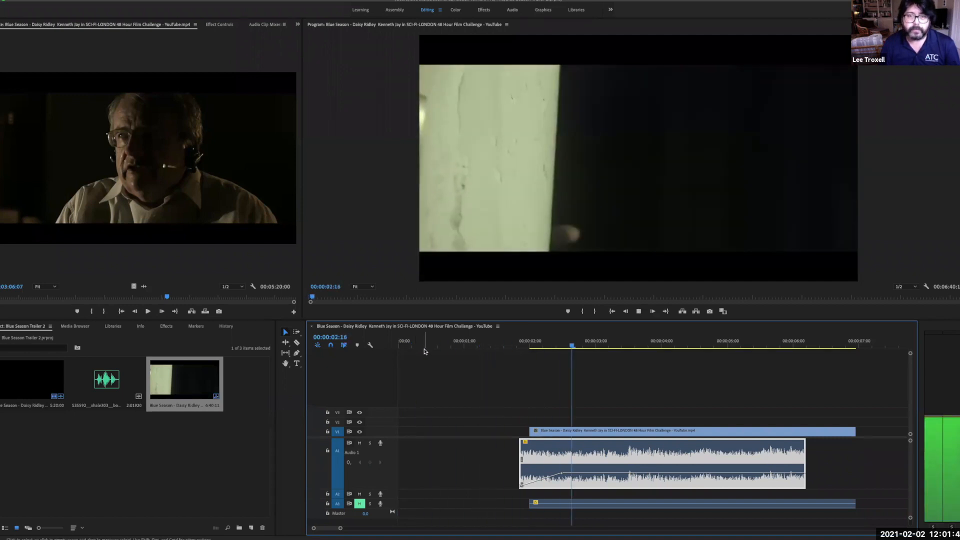
key(space)
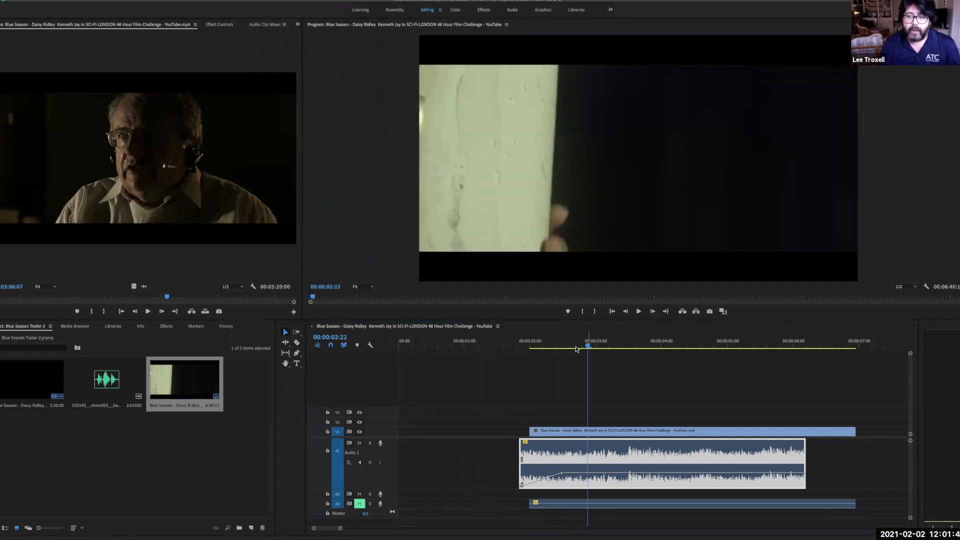
click(527, 347)
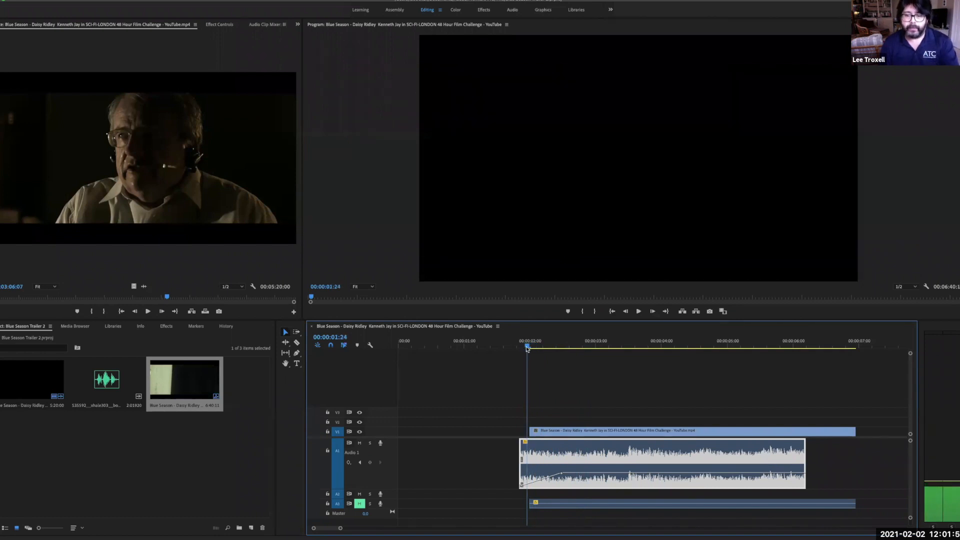
Step: Place the project's sound-effect file on Audio 2 just before the Audio 1 segment ends, near 00:00:06:04, and play the transition
drag(526, 348, 805, 365)
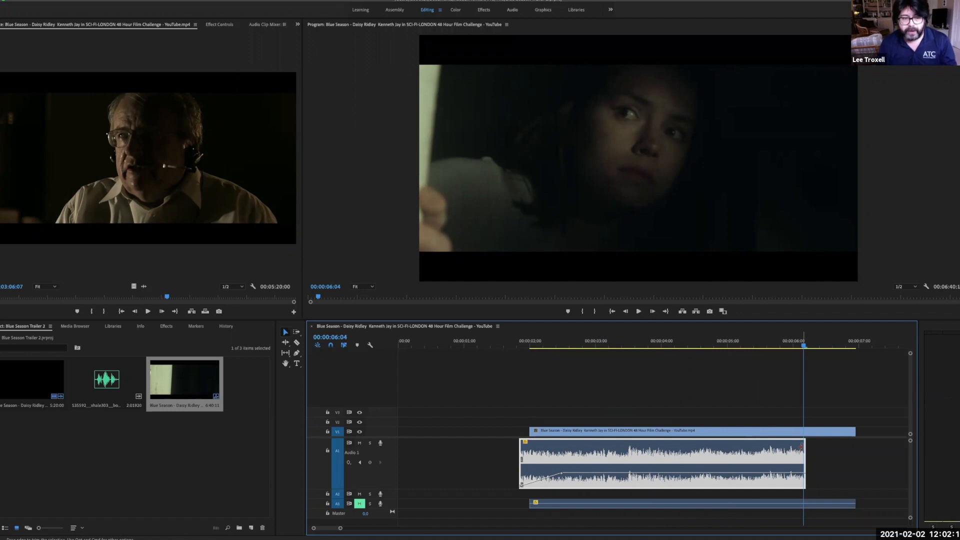
click(106, 388)
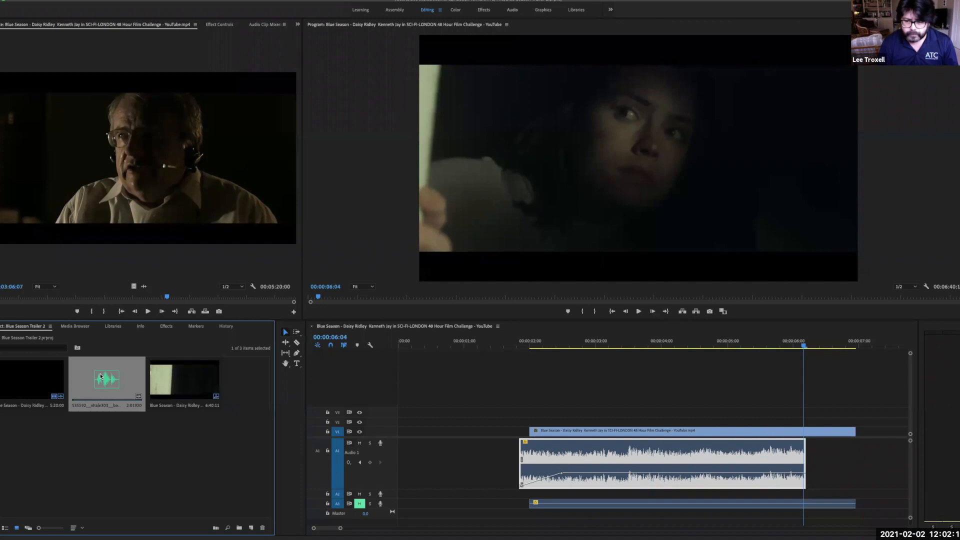
drag(100, 373, 798, 499)
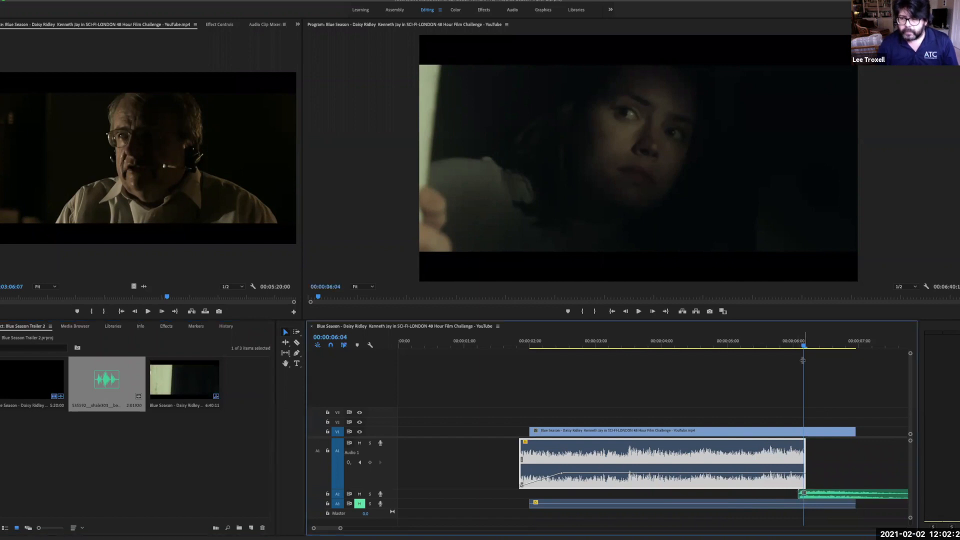
click(794, 347)
drag(794, 347, 672, 345)
key(space)
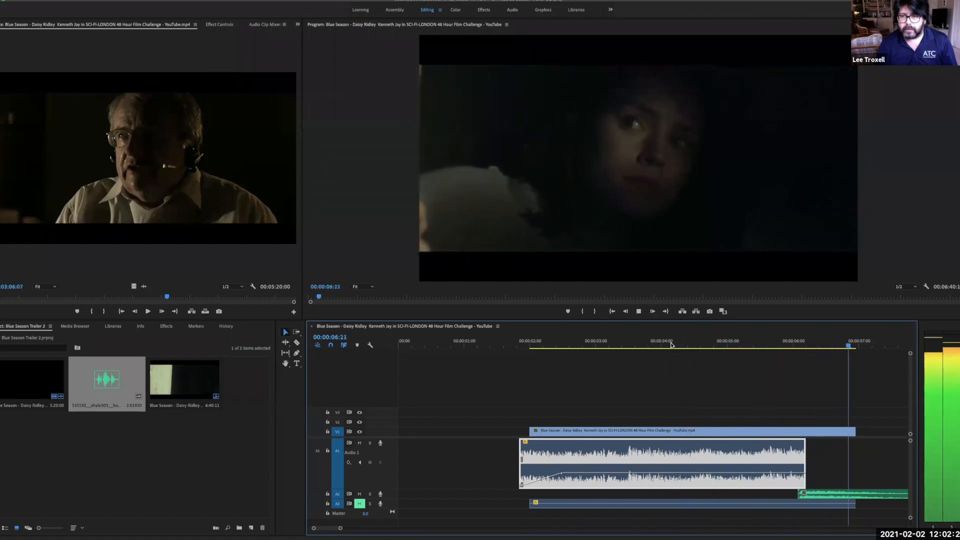
key(space)
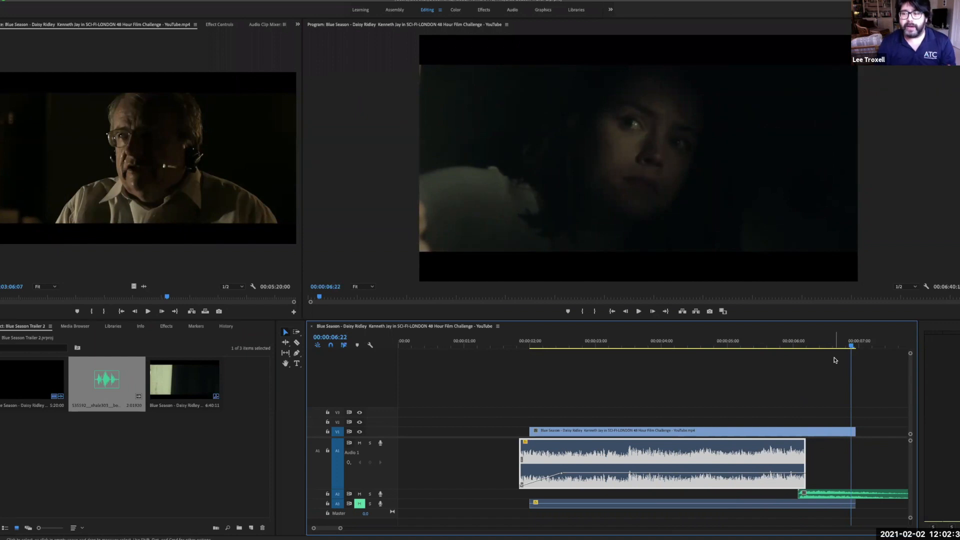
Step: Cut the opening shot's video at 00:00:06:03 with the Razor tool and select the short piece after the cut
scroll(800, 377, right, 5)
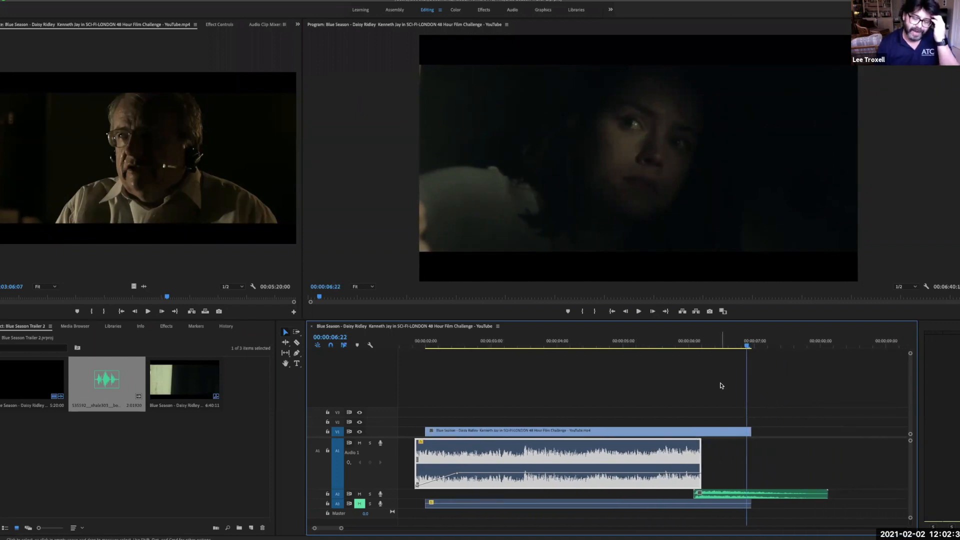
click(704, 433)
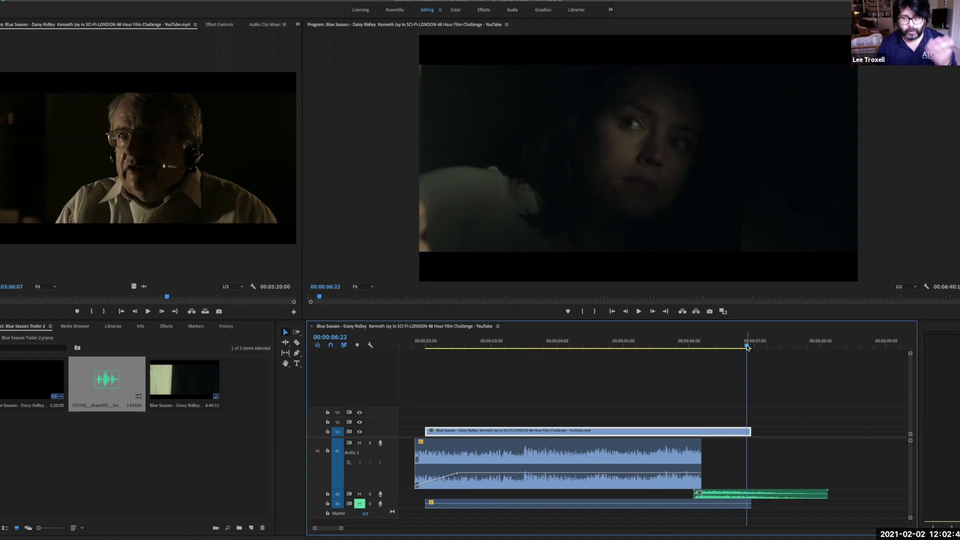
drag(747, 347, 707, 348)
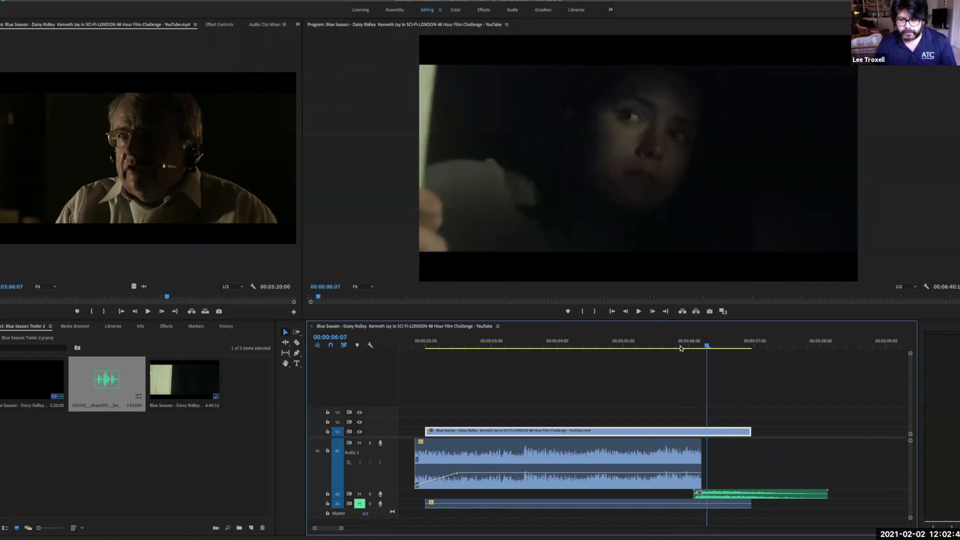
drag(699, 347, 697, 347)
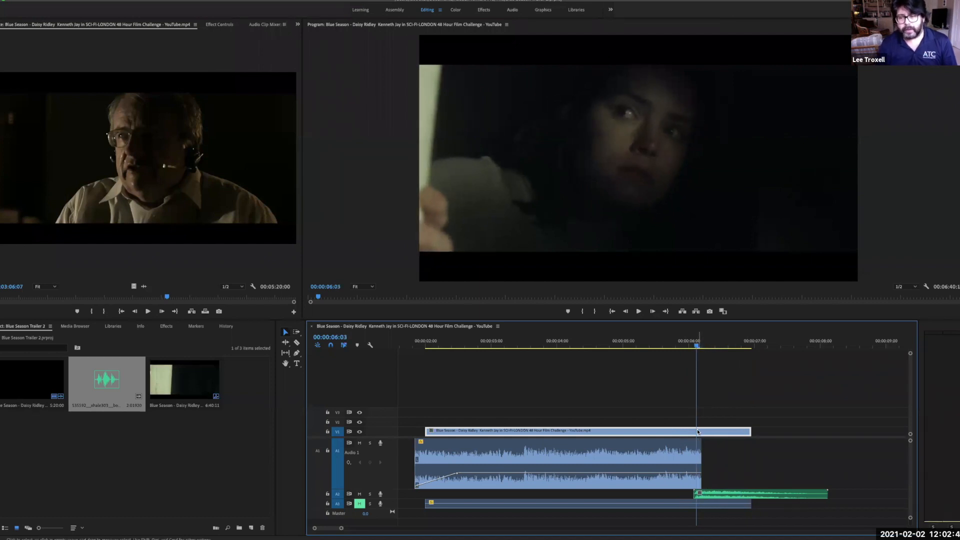
key(c)
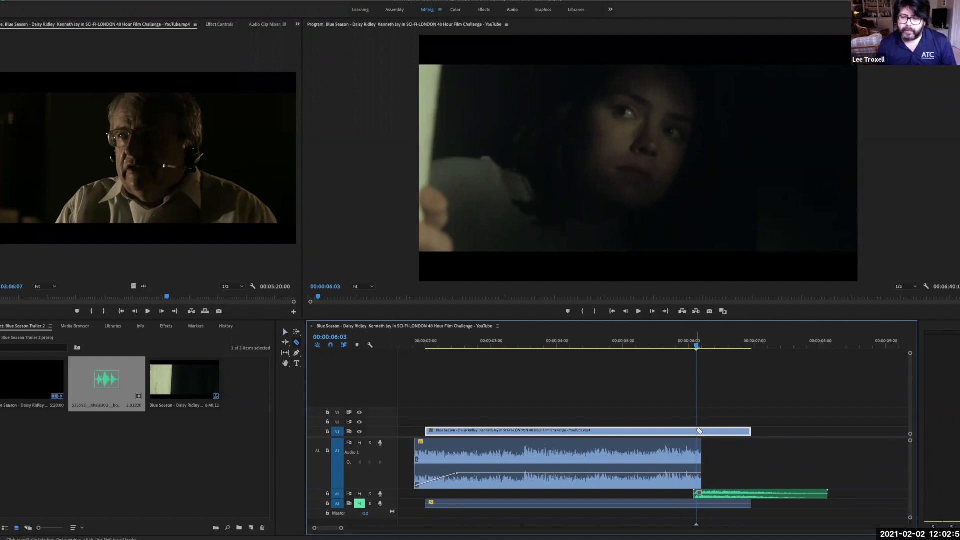
click(699, 431)
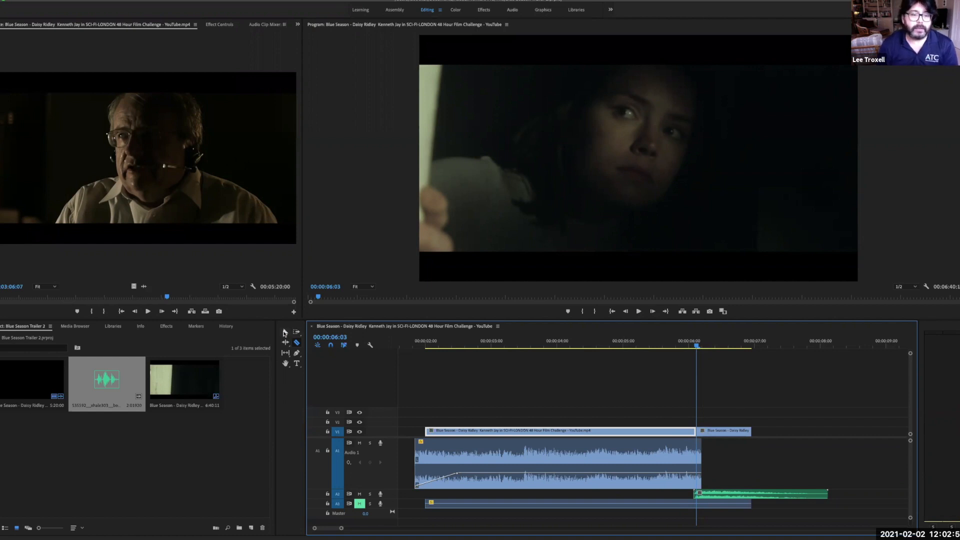
click(285, 333)
click(737, 434)
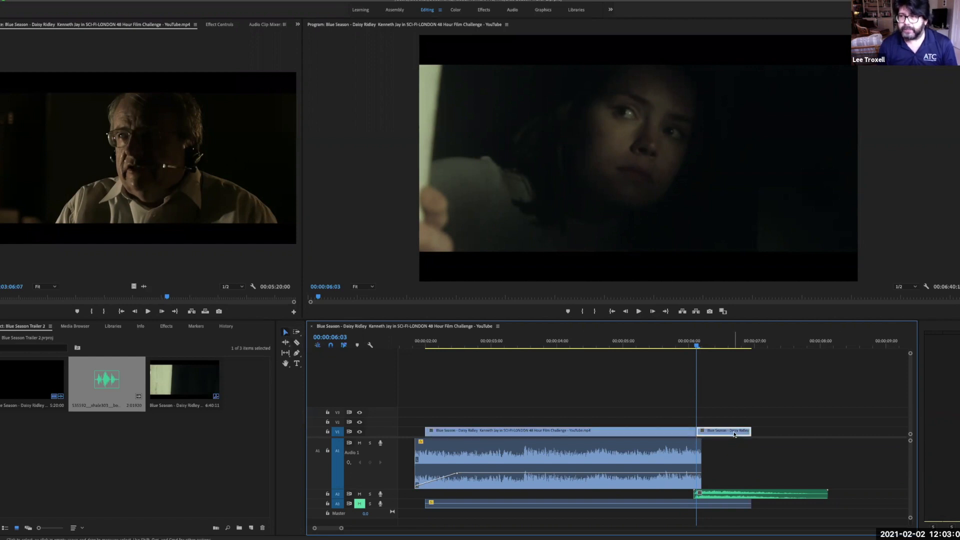
click(484, 10)
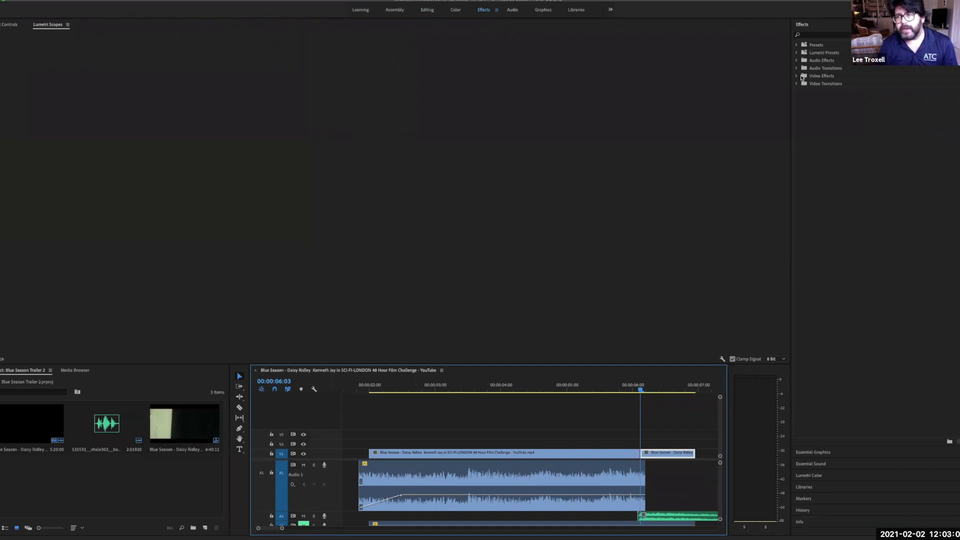
click(802, 77)
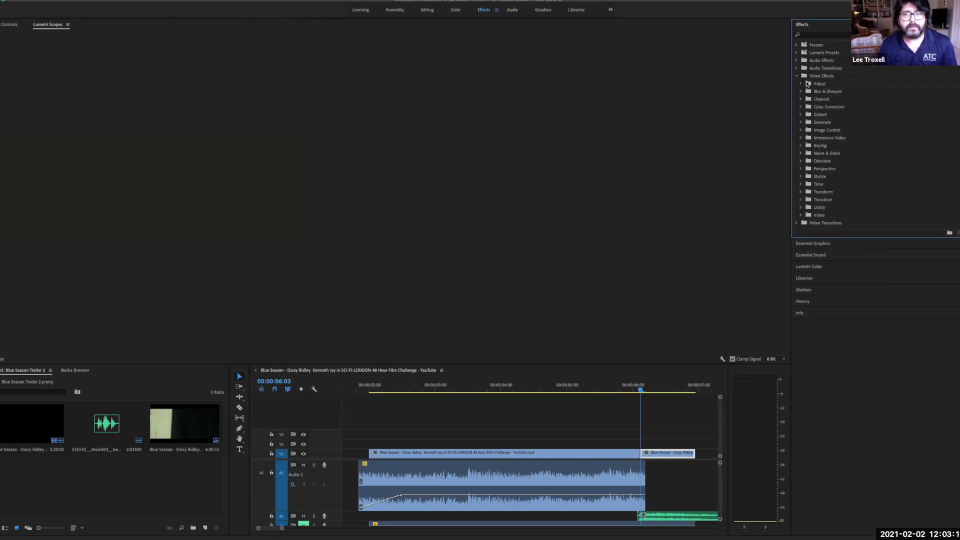
click(364, 12)
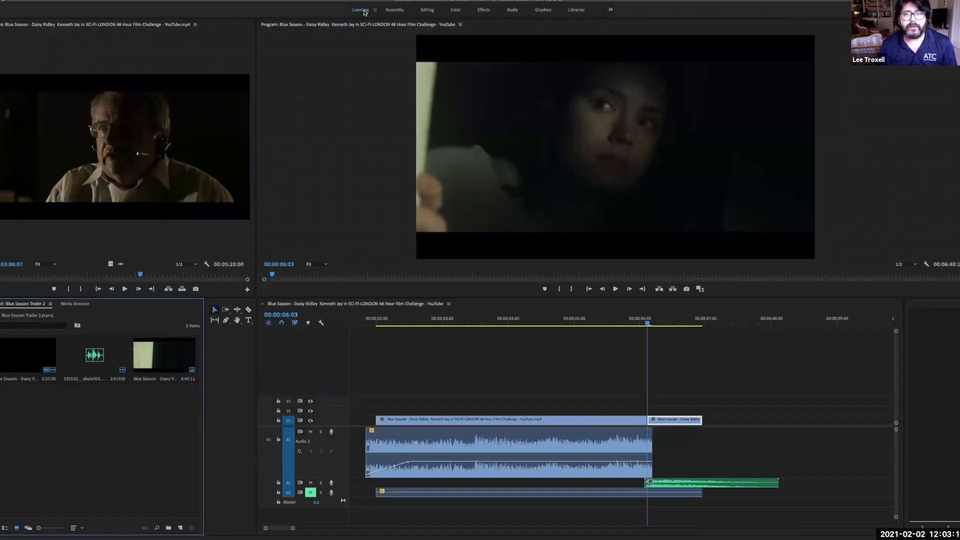
click(427, 10)
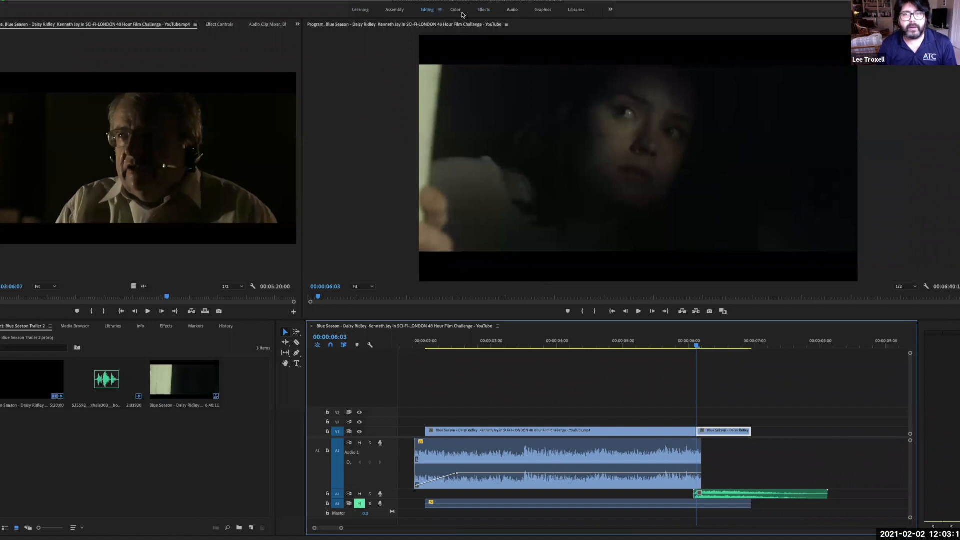
Step: Find the Invert video effect and apply it to the short piece after the cut at 00:00:06:03
click(484, 11)
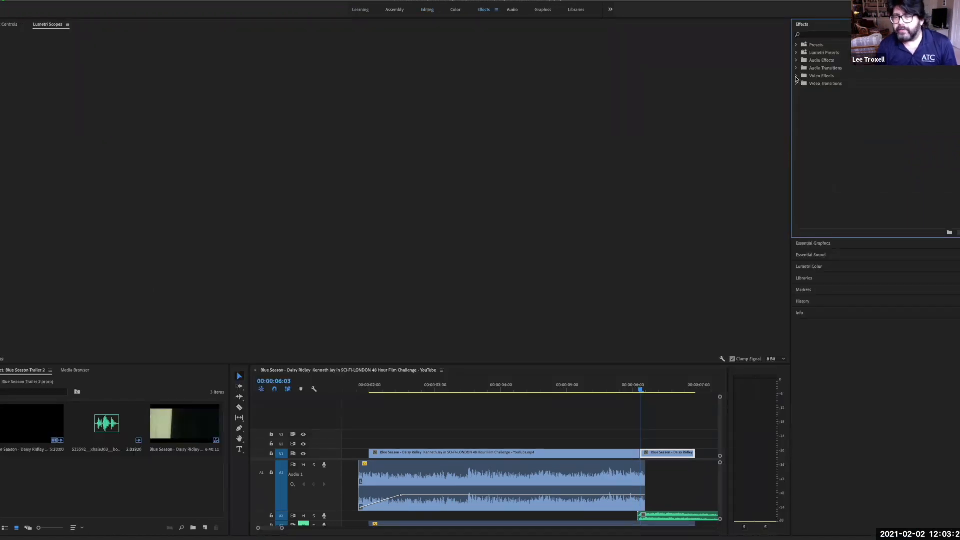
click(796, 76)
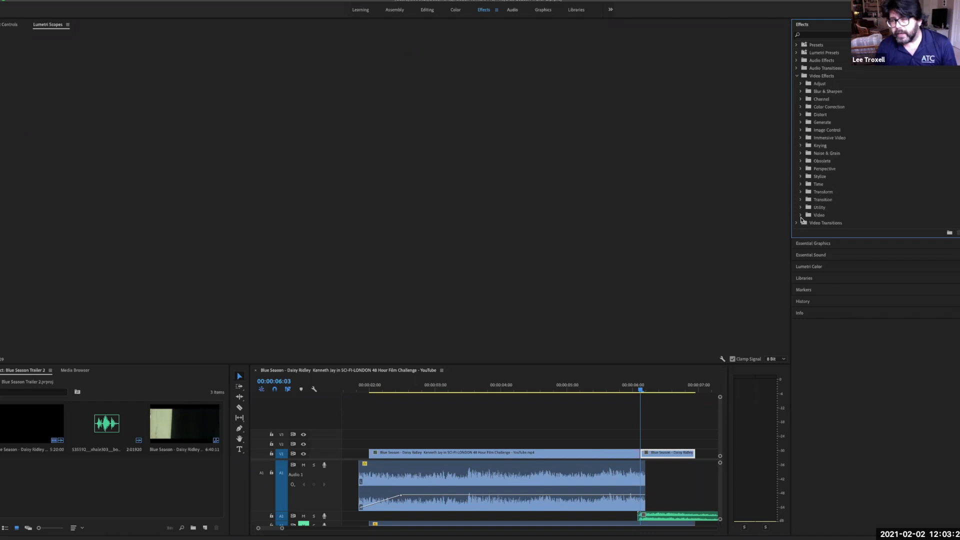
click(801, 215)
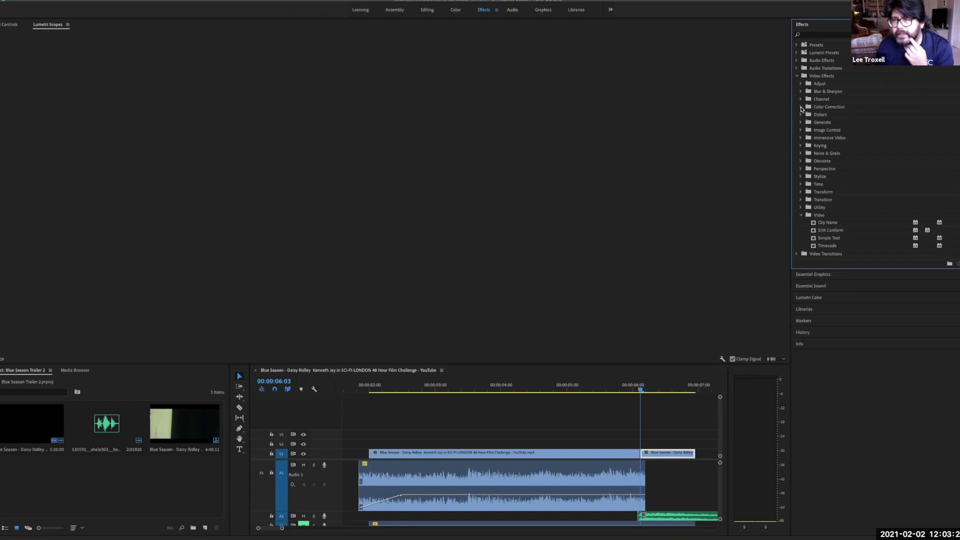
click(800, 107)
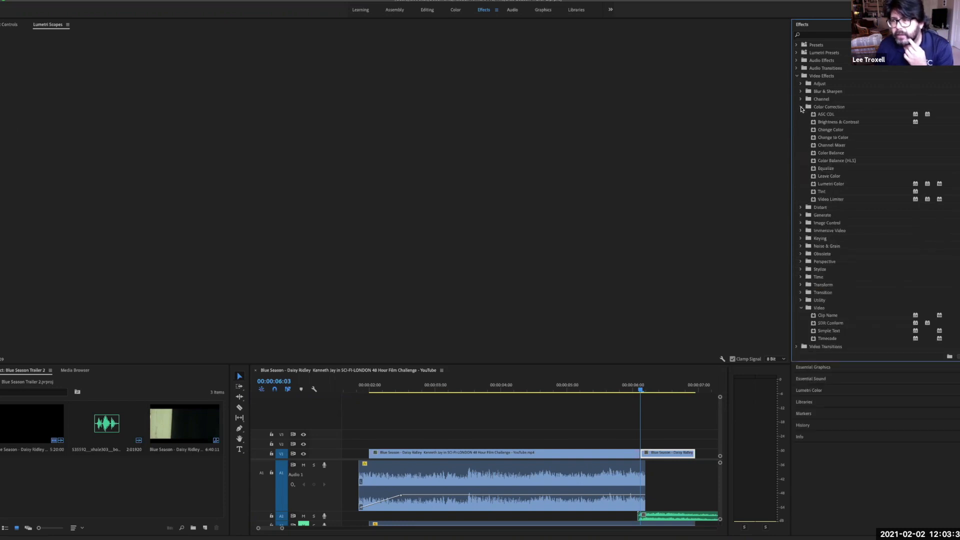
click(824, 34)
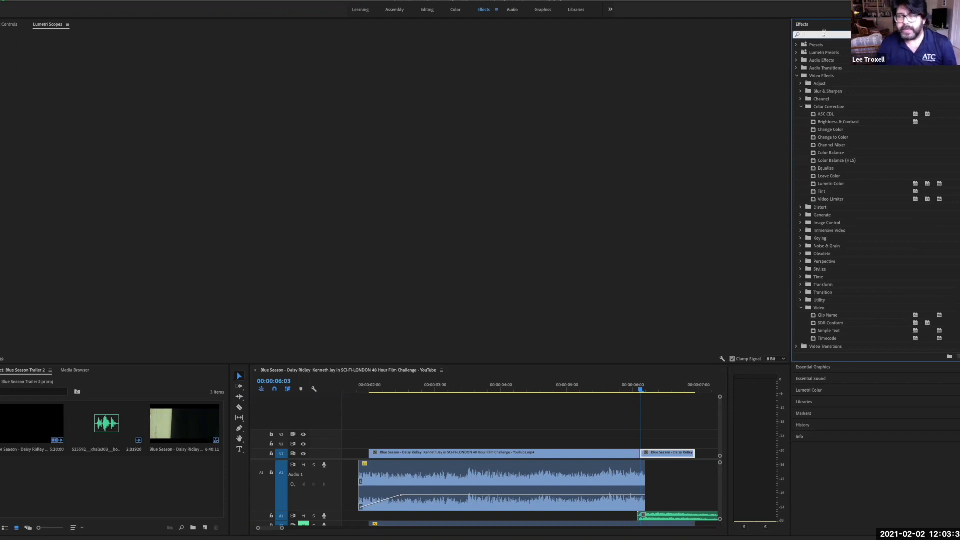
text(invert)
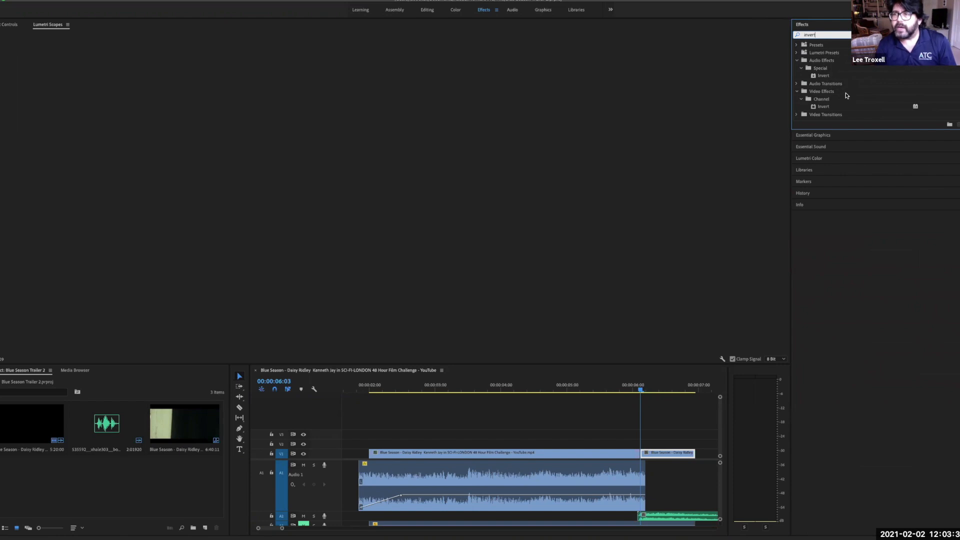
click(824, 107)
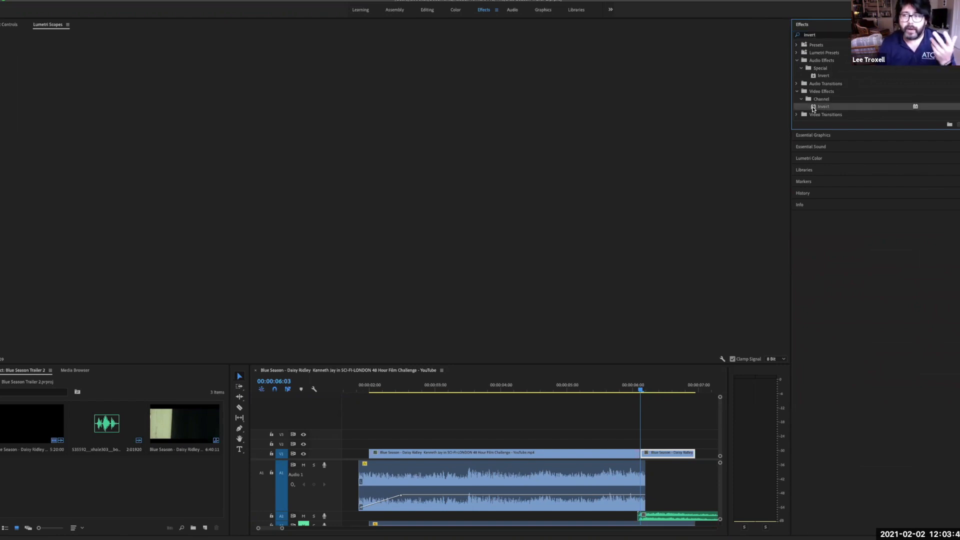
click(670, 456)
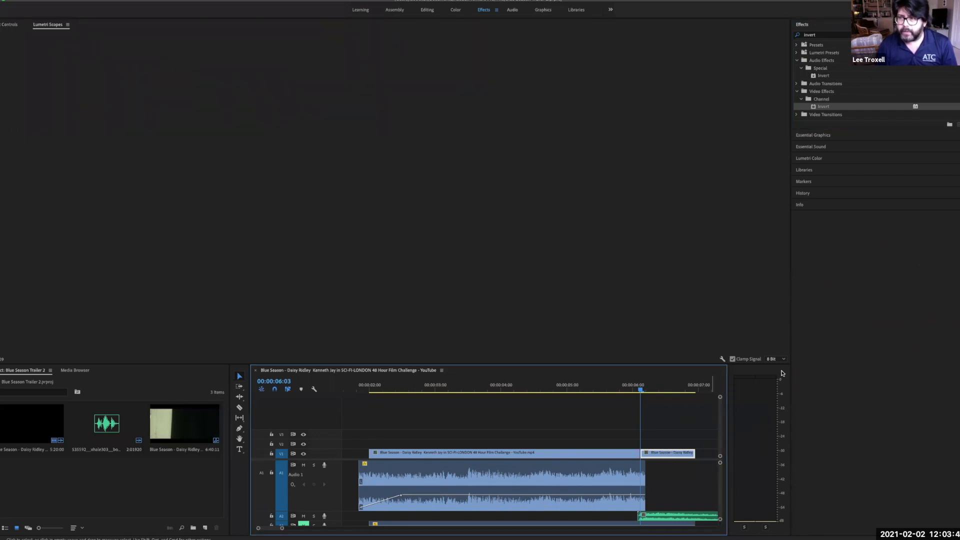
drag(814, 107, 681, 456)
Step: Return to the Editing workspace and play the opening shot from about 00:00:03:23 through the inverted piece
click(618, 389)
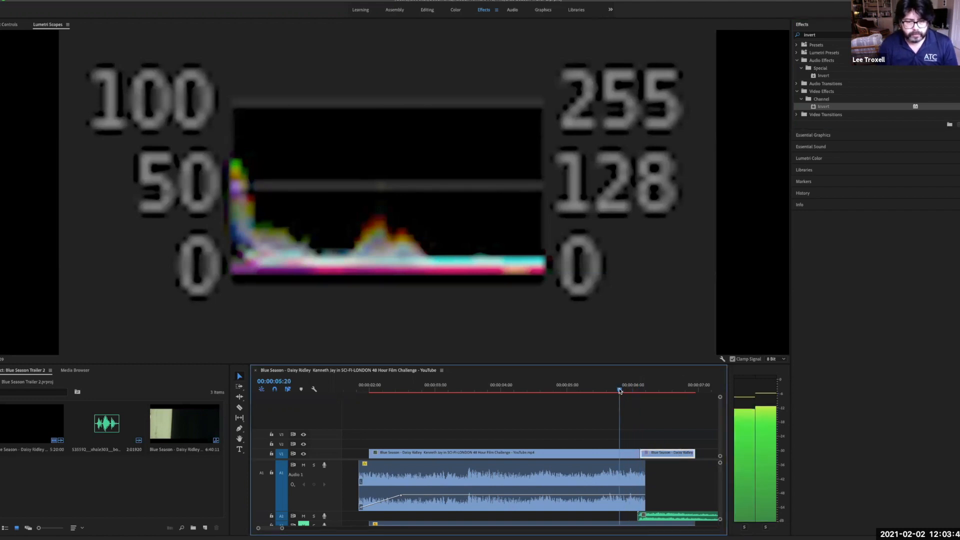
click(429, 10)
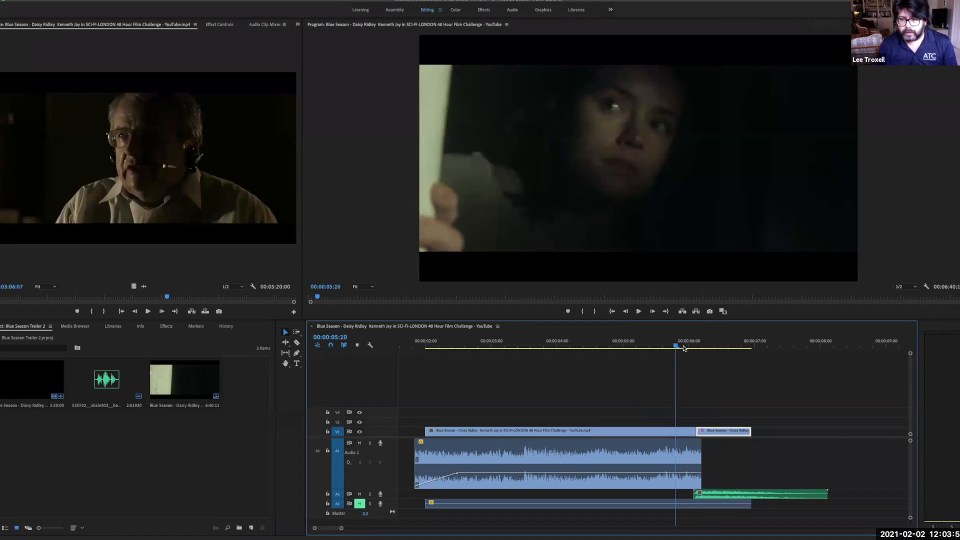
click(698, 347)
drag(699, 346, 551, 339)
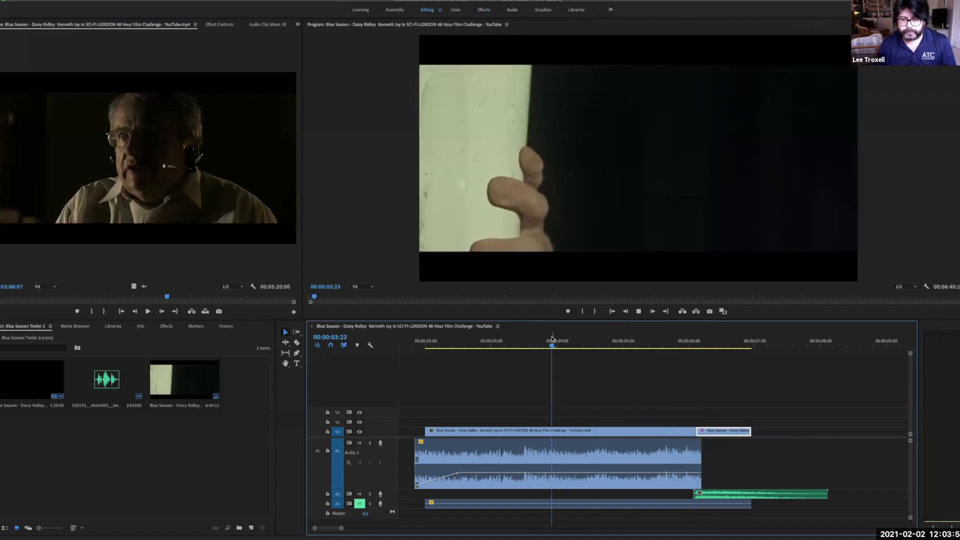
key(space)
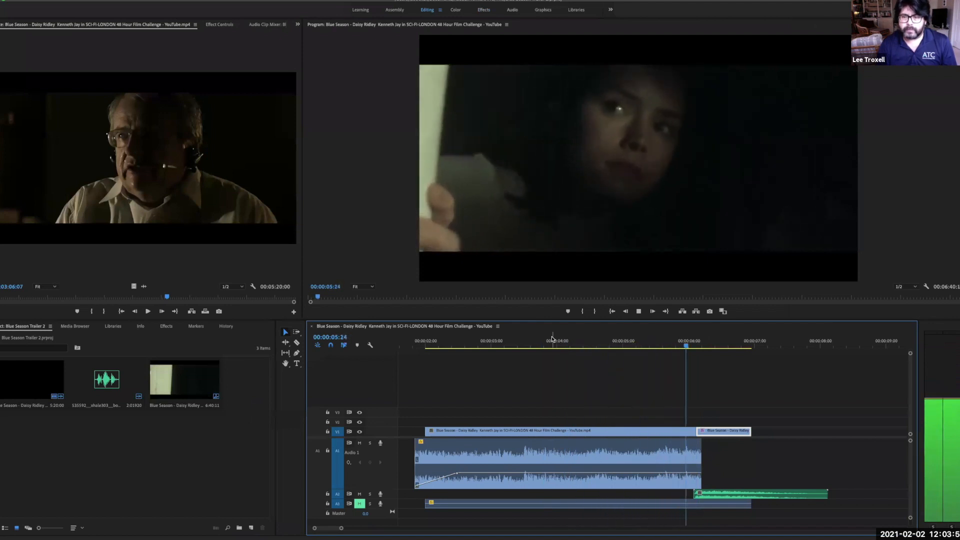
key(space)
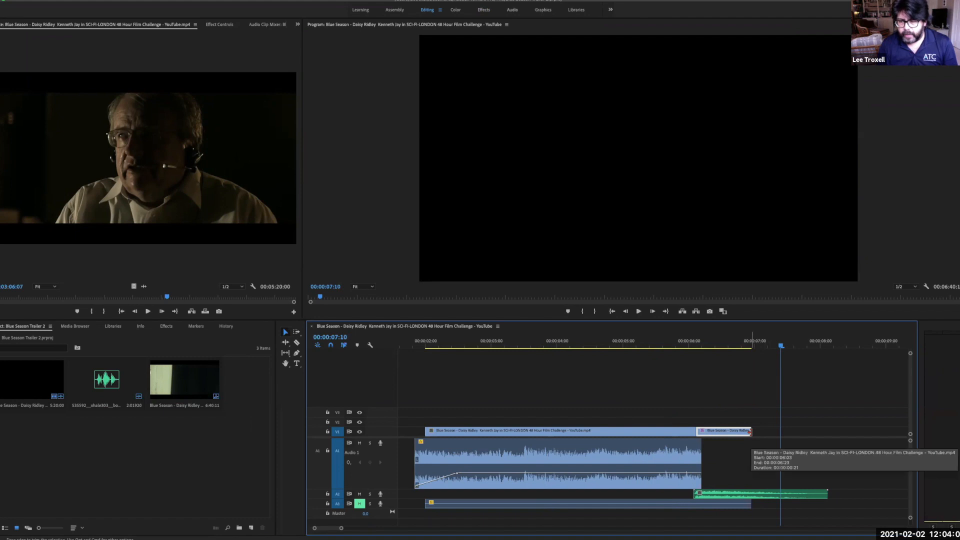
Step: Trim a few frames off the end of the inverted piece and replay the transition with its sound effect
drag(749, 431, 744, 431)
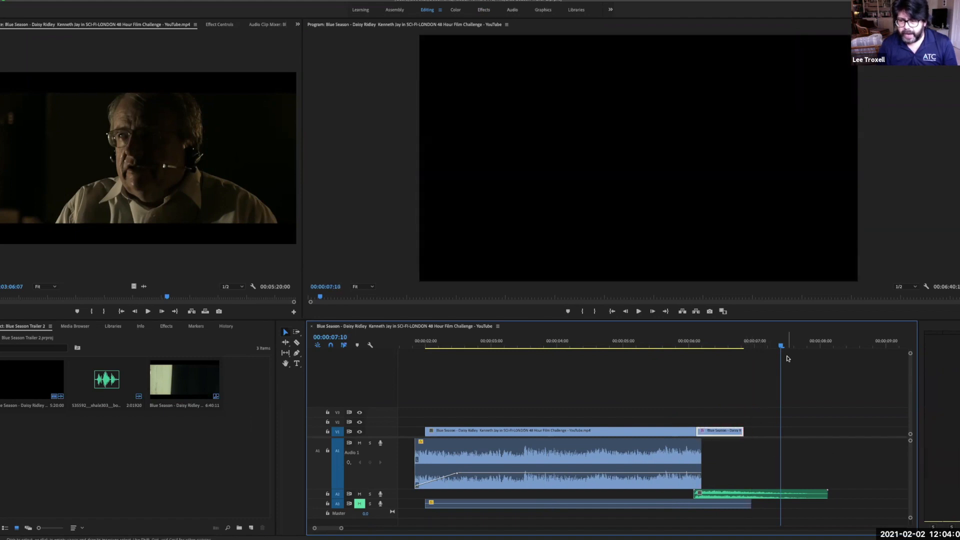
click(822, 495)
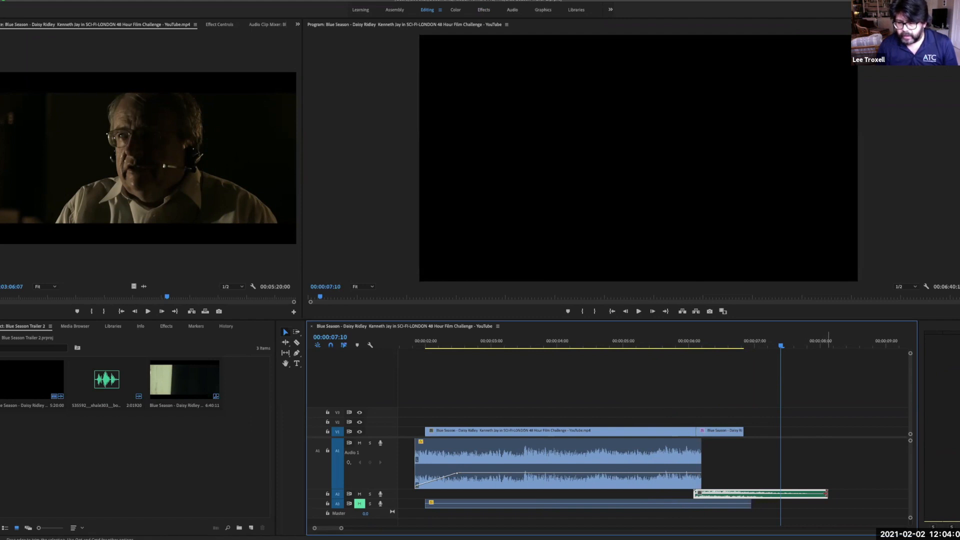
drag(783, 345, 633, 345)
key(space)
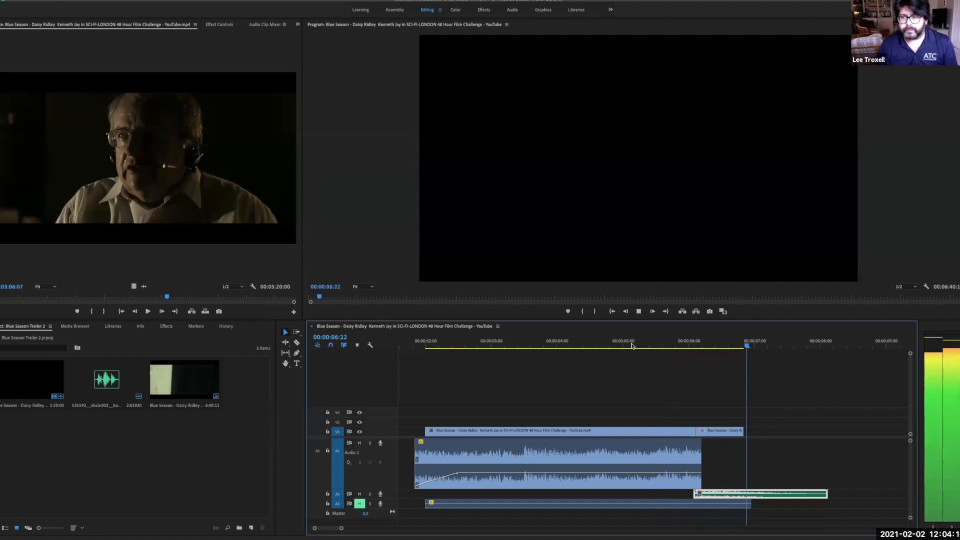
key(space)
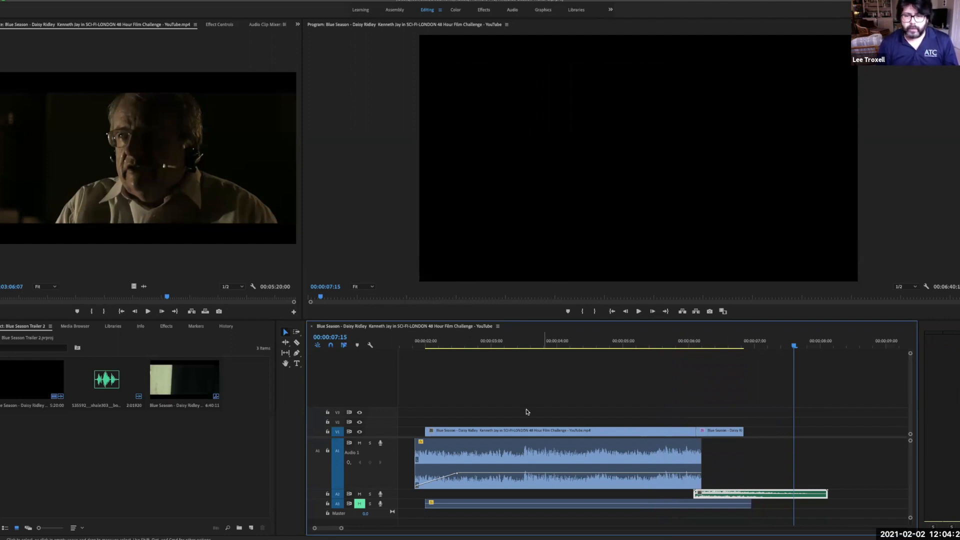
Step: Locate the start of the shot of the man at his desk and cut the clip there at 00:01:55:19
drag(341, 528, 531, 530)
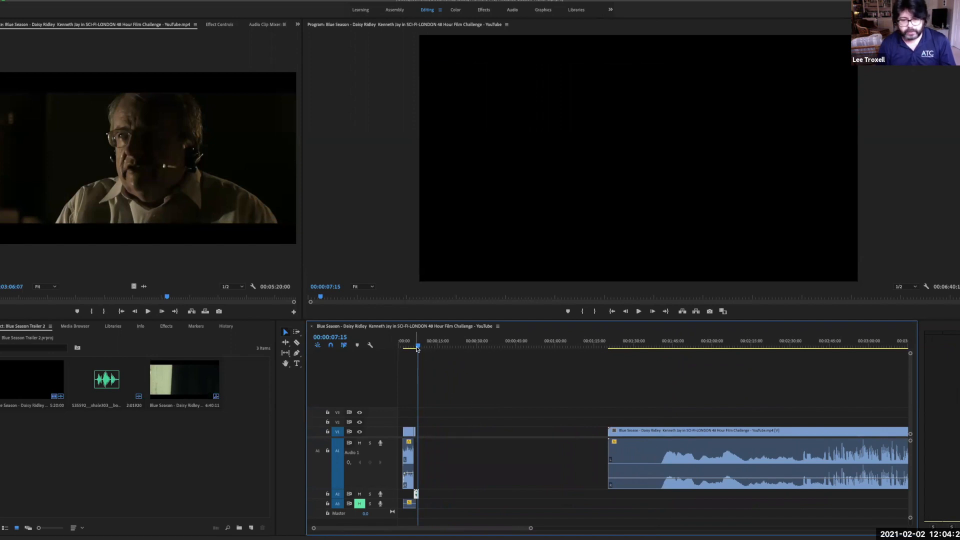
drag(418, 346, 697, 369)
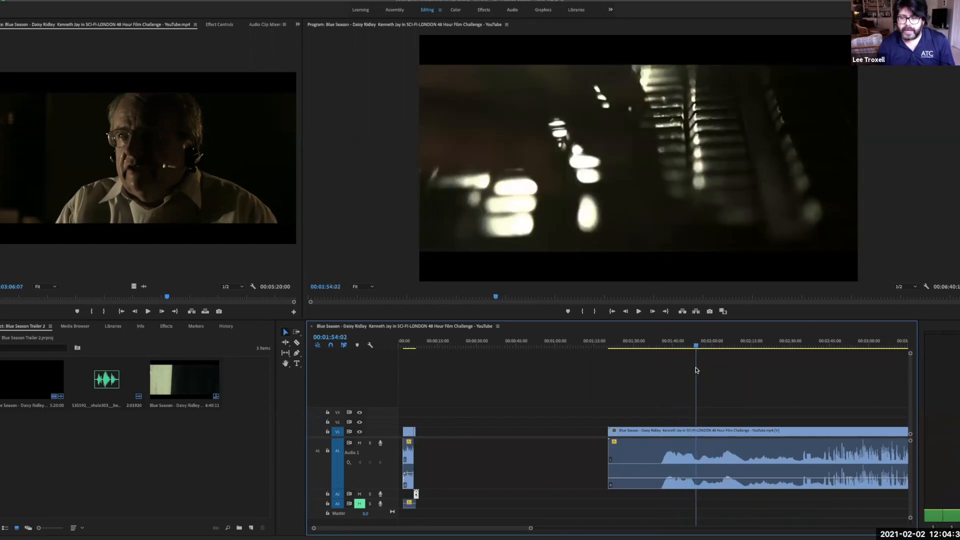
key(space)
key(space)
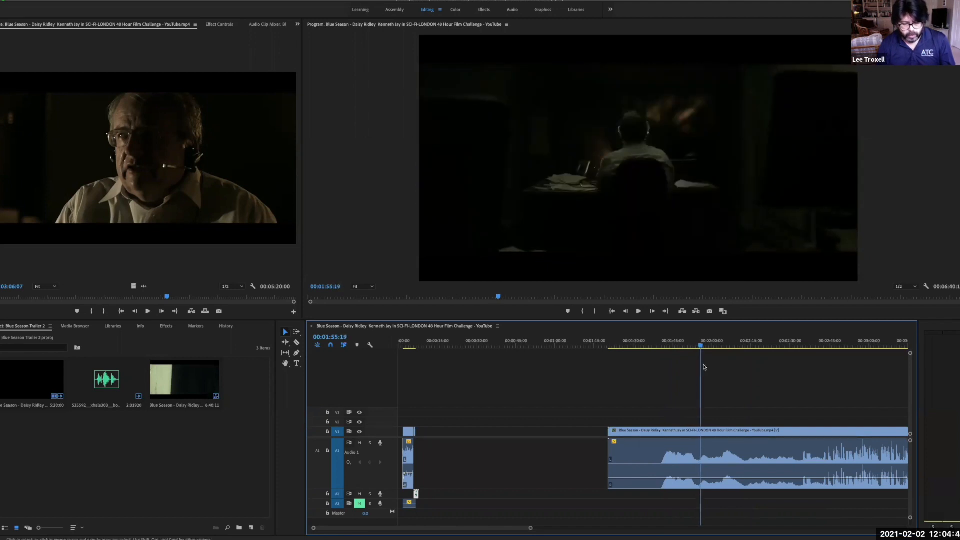
key(c)
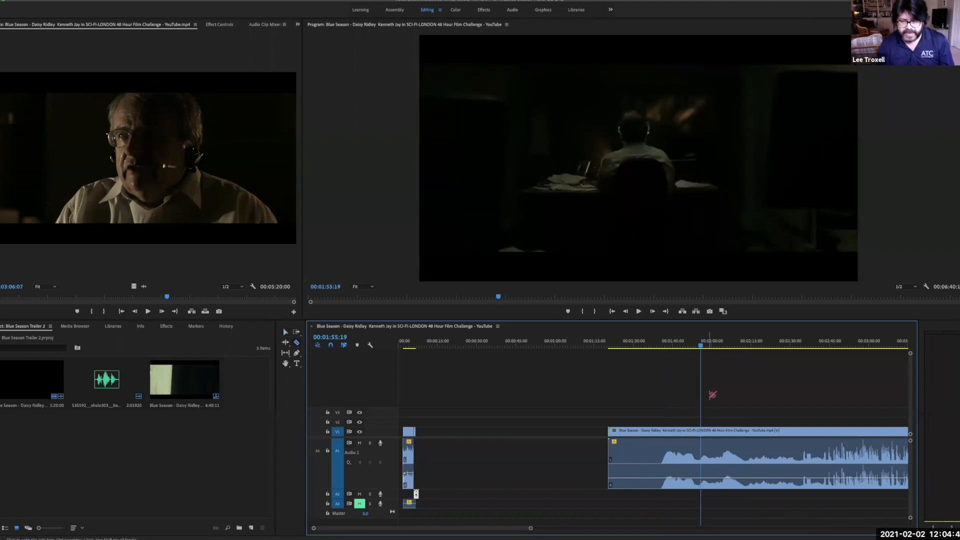
click(702, 431)
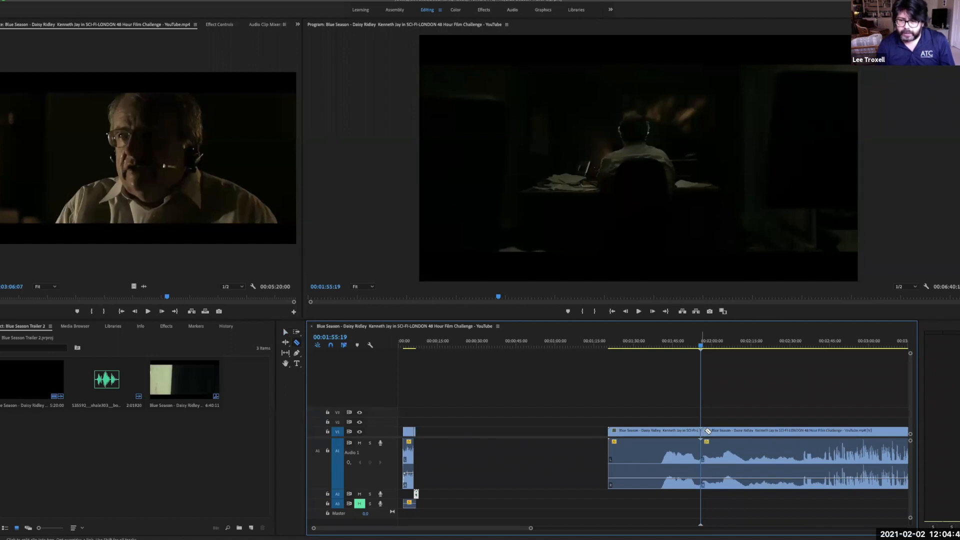
Step: Cut the end of the desk shot at 00:02:04:04 and move the piece to just after the opening shot
click(707, 345)
drag(713, 347, 723, 347)
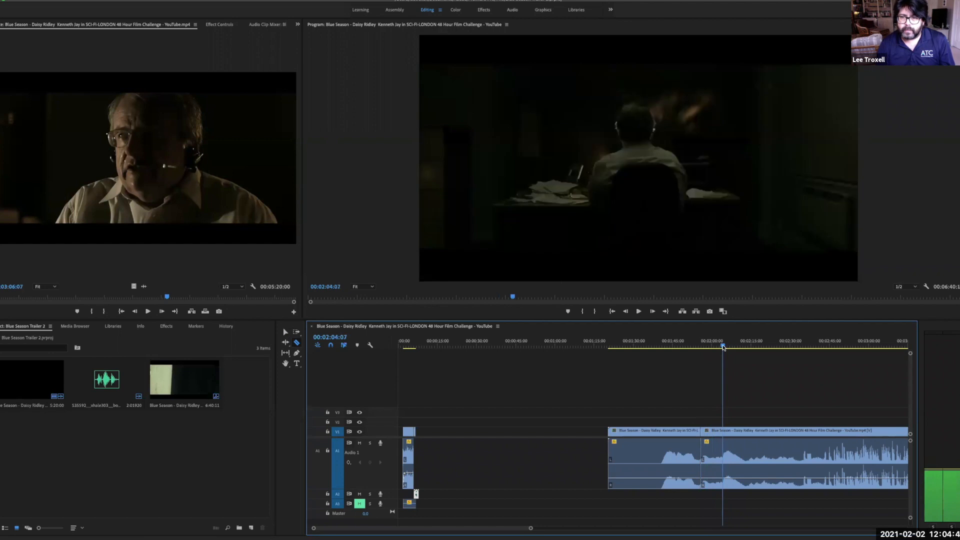
key(Left)
key(Left)
key(Left)
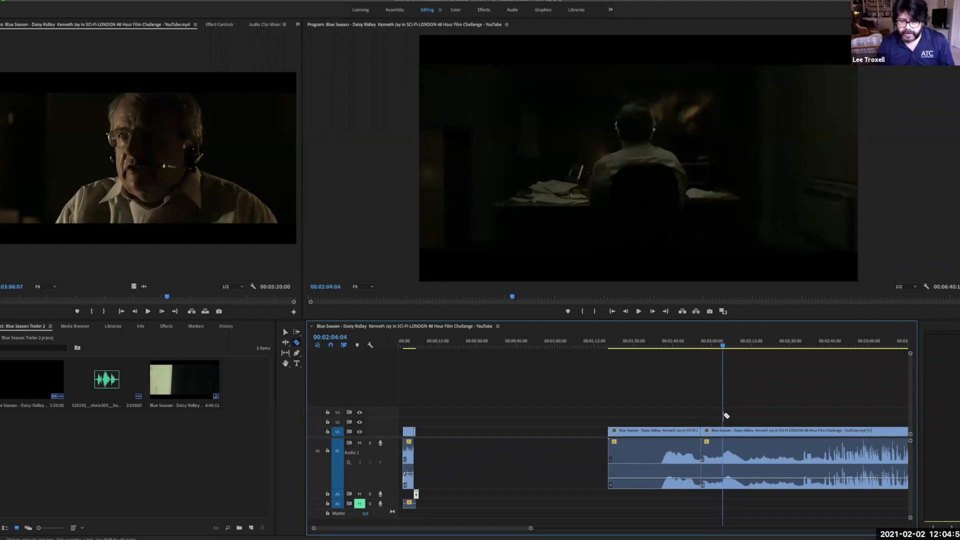
click(722, 435)
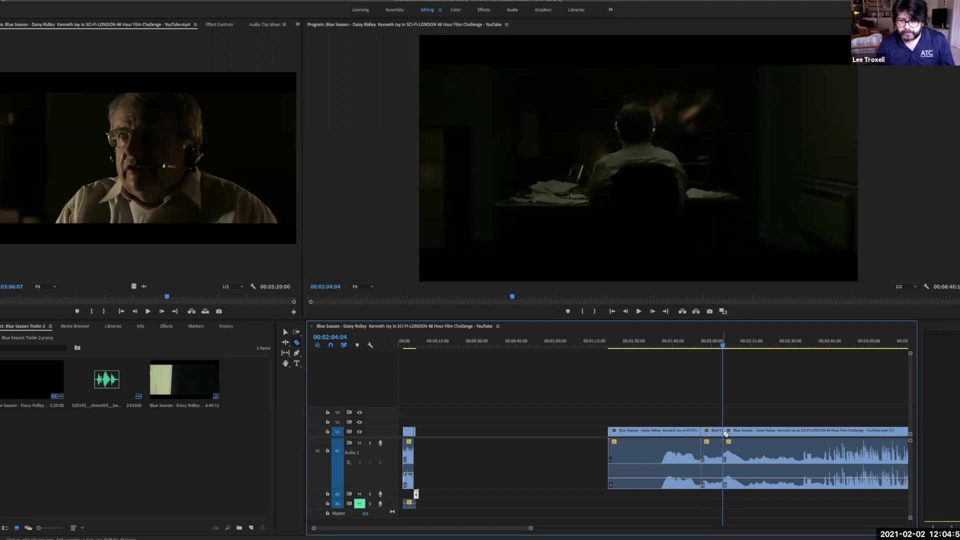
click(285, 332)
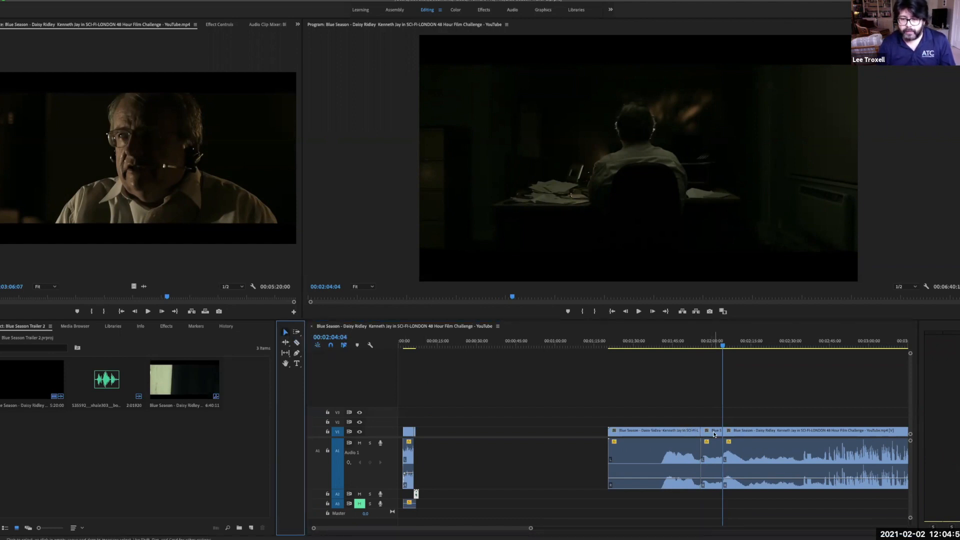
drag(715, 450, 439, 451)
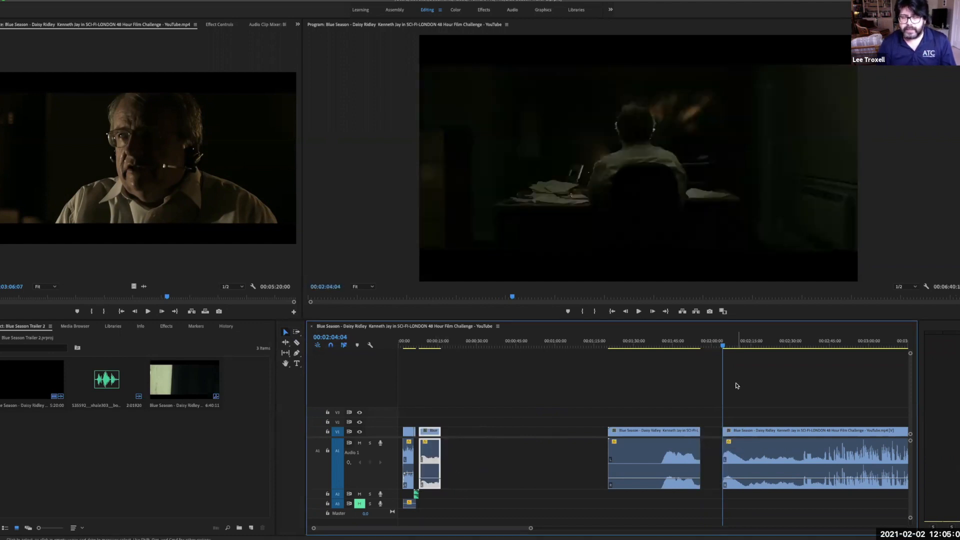
Step: Cut the source clip at 00:02:22:05 and 00:02:46:12 and move the piece between the cuts to after the desk shot
drag(725, 345, 770, 349)
key(c)
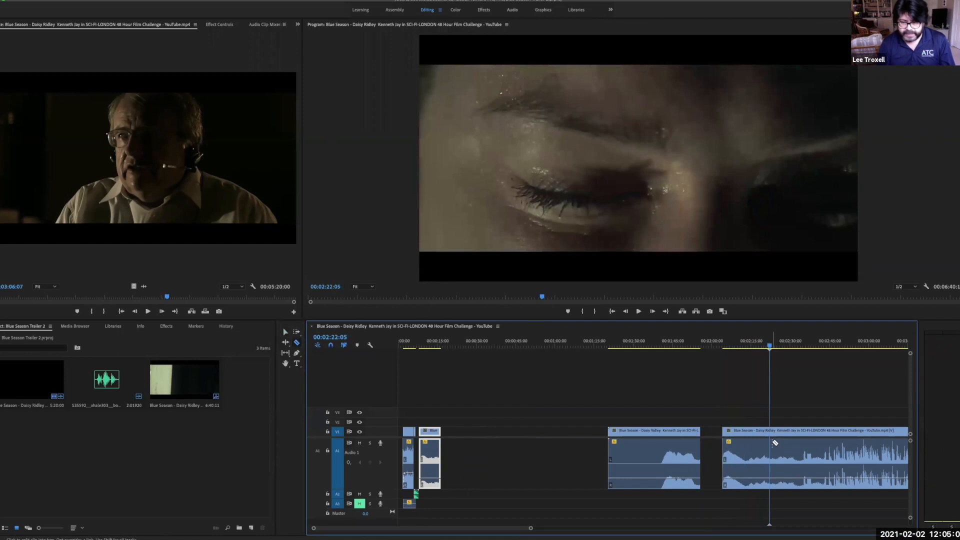
click(772, 431)
drag(771, 349, 835, 349)
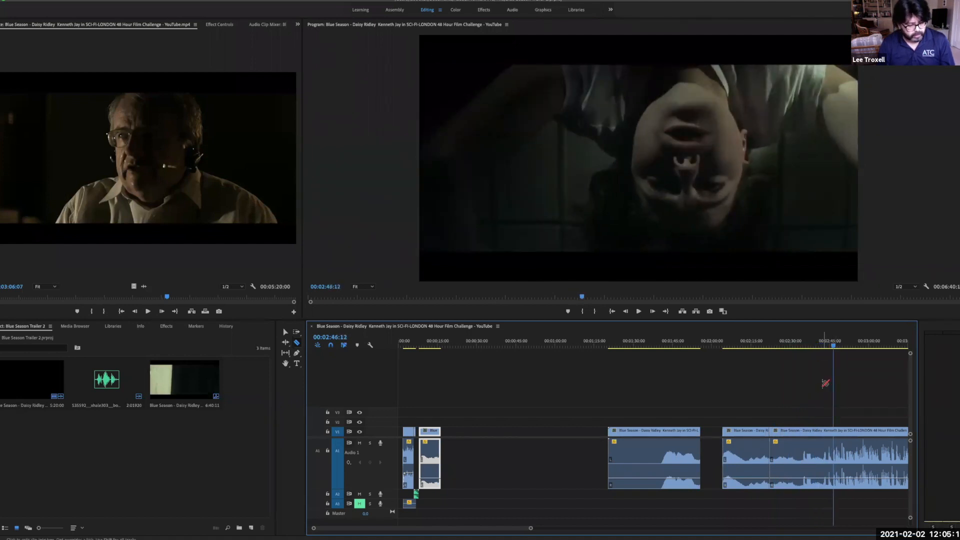
click(833, 431)
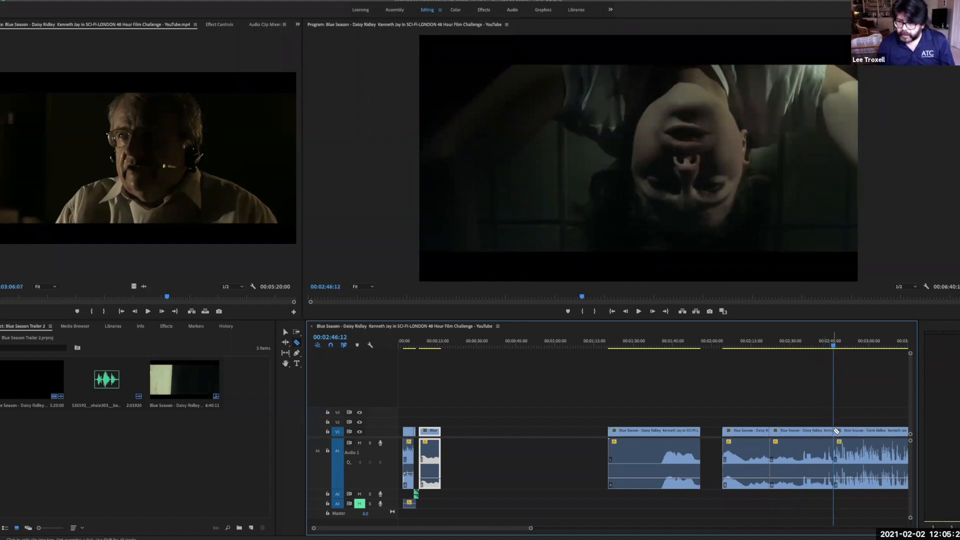
key(v)
drag(800, 444, 481, 444)
click(544, 462)
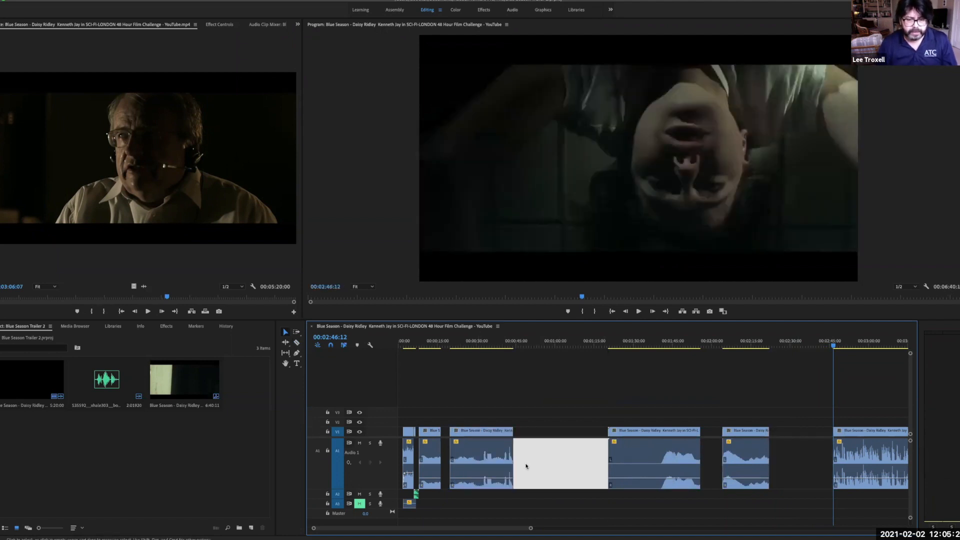
Step: Play back the shot of the man at his desk from its start at 00:00:08:01
drag(834, 346, 439, 370)
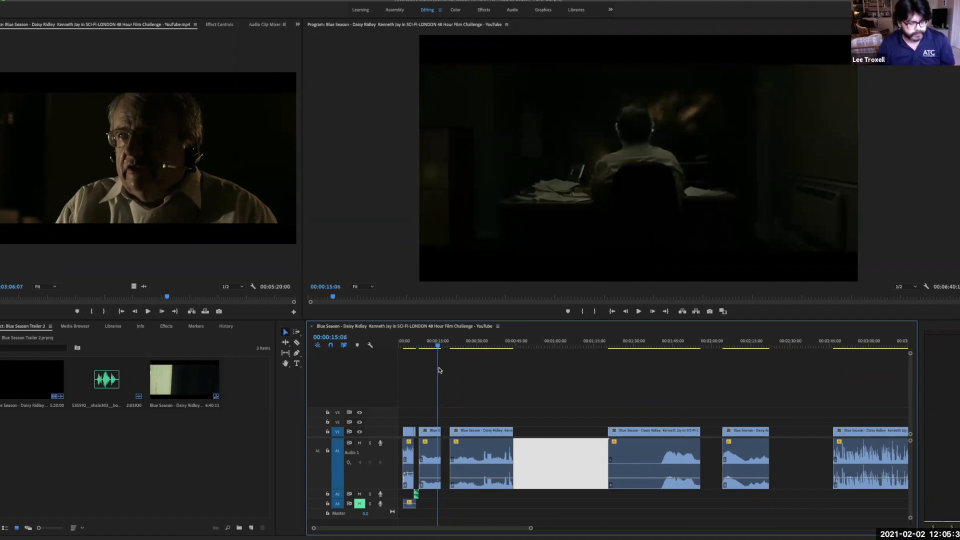
drag(531, 529, 462, 529)
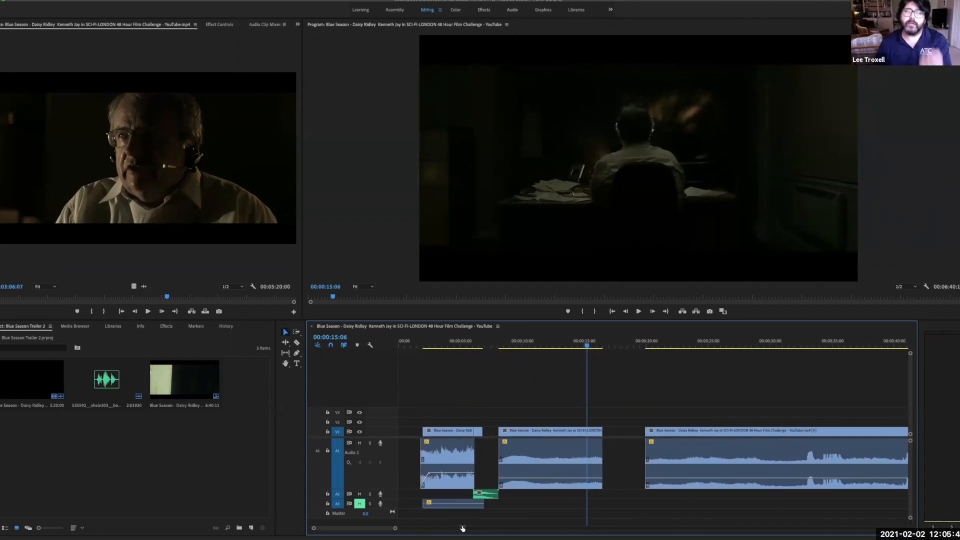
drag(463, 529, 730, 513)
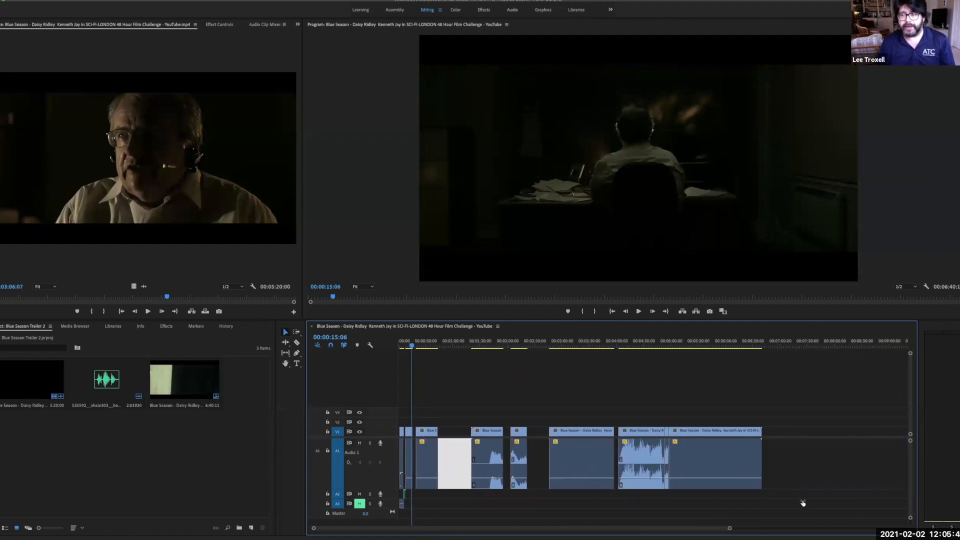
drag(803, 503, 562, 530)
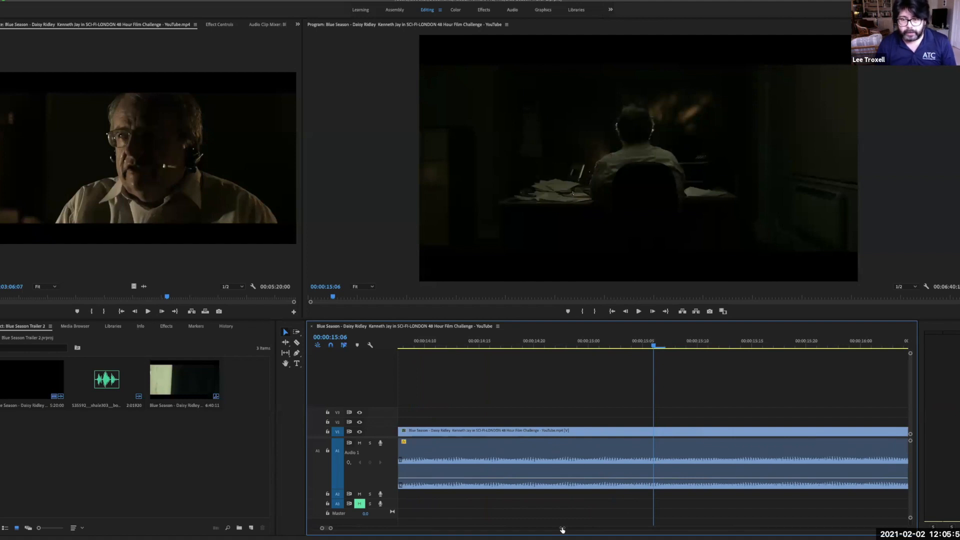
drag(562, 529, 588, 528)
click(538, 14)
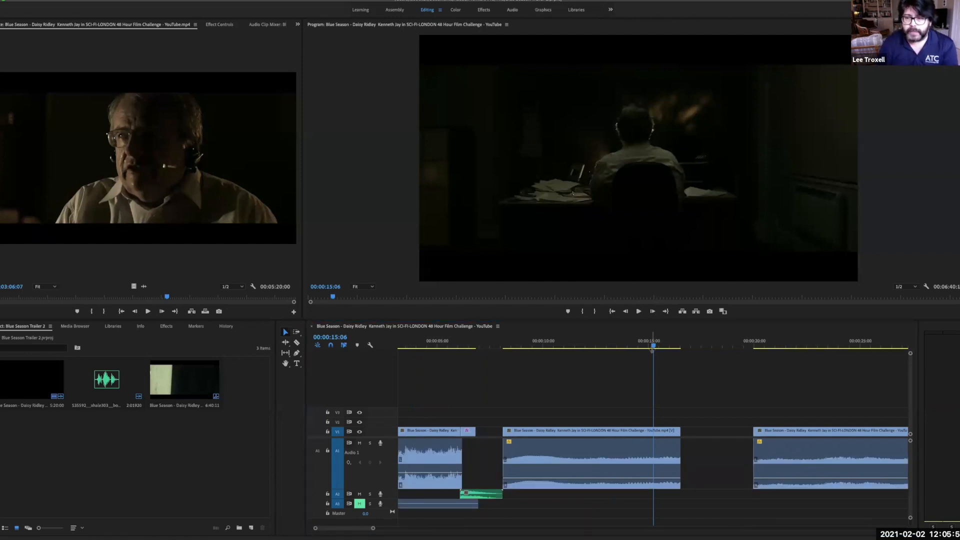
drag(654, 349, 502, 342)
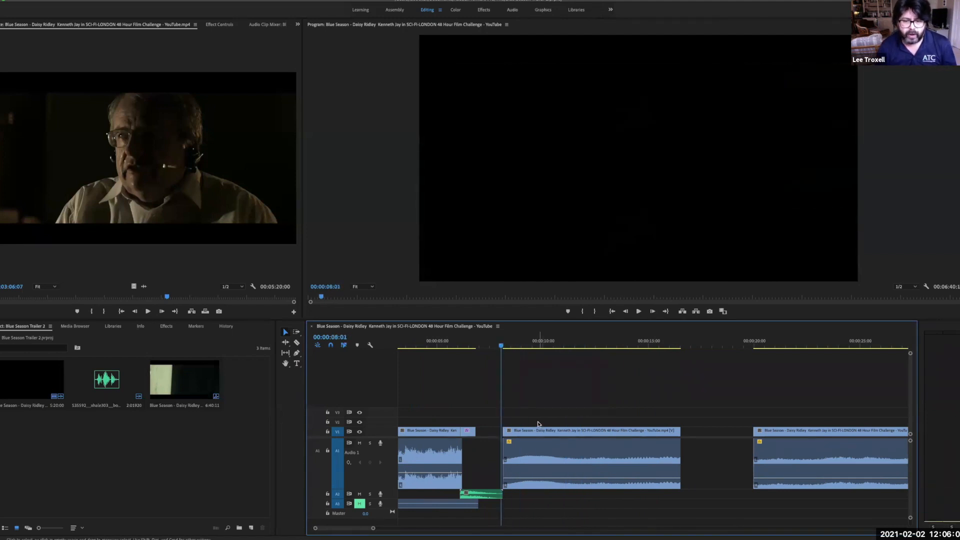
key(space)
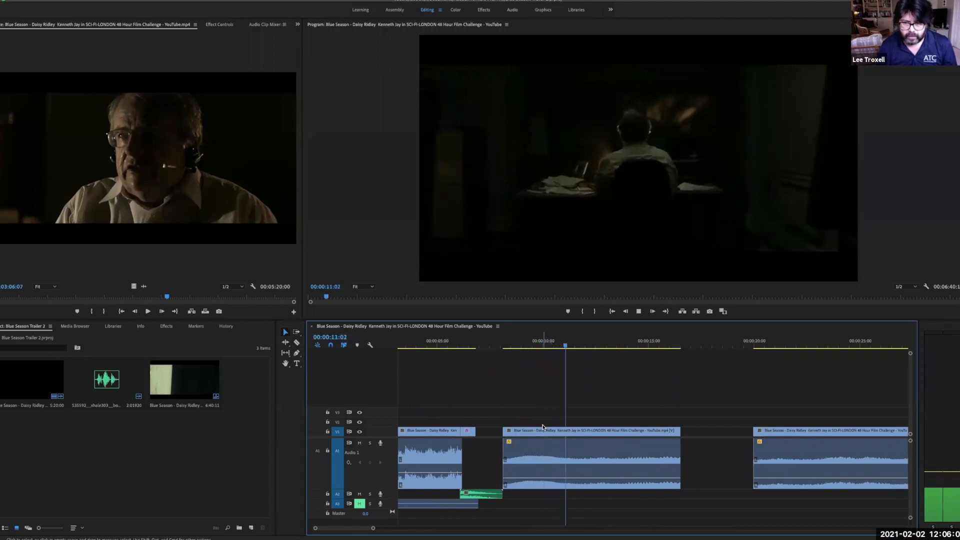
Step: Unlink the desk shot's audio from its video and move the audio straight down to the muted track A3
click(550, 452)
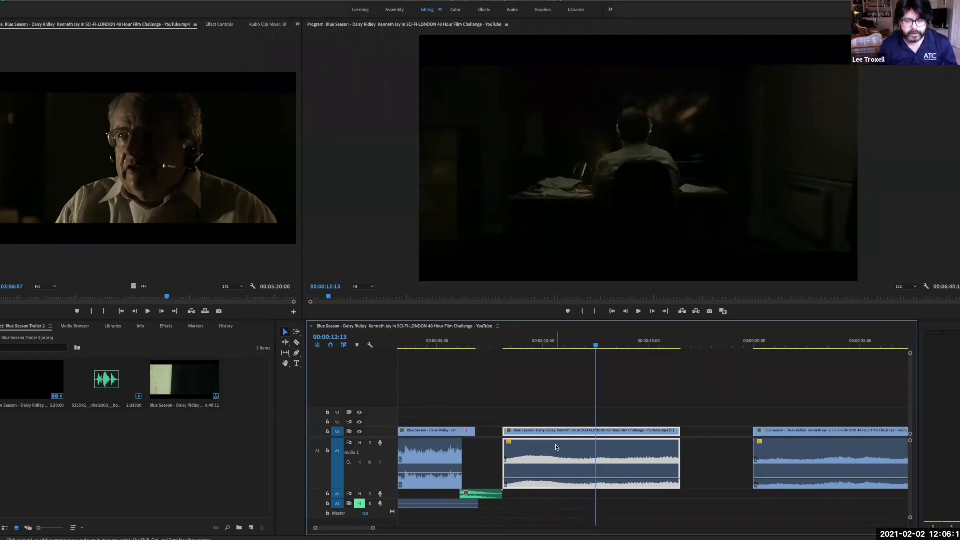
right_click(555, 446)
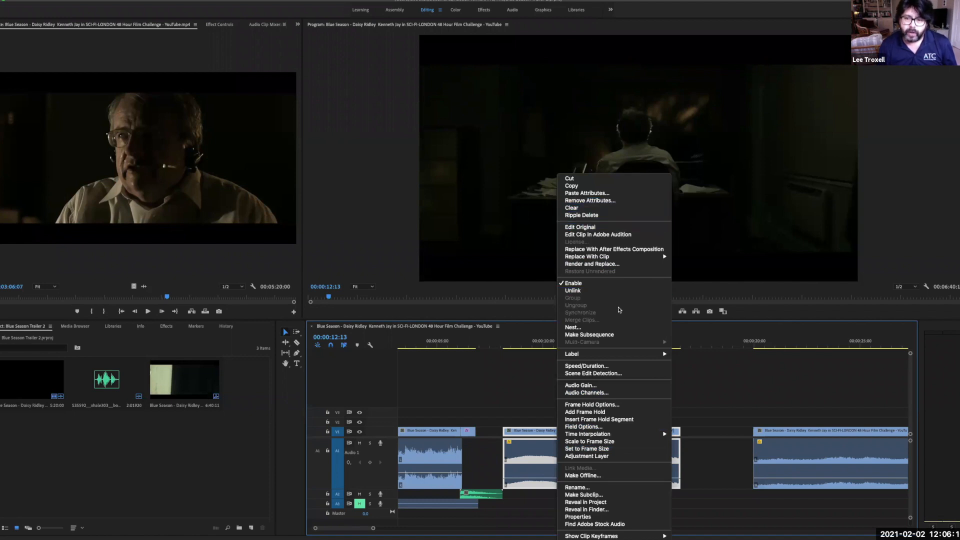
click(620, 291)
click(526, 419)
click(539, 452)
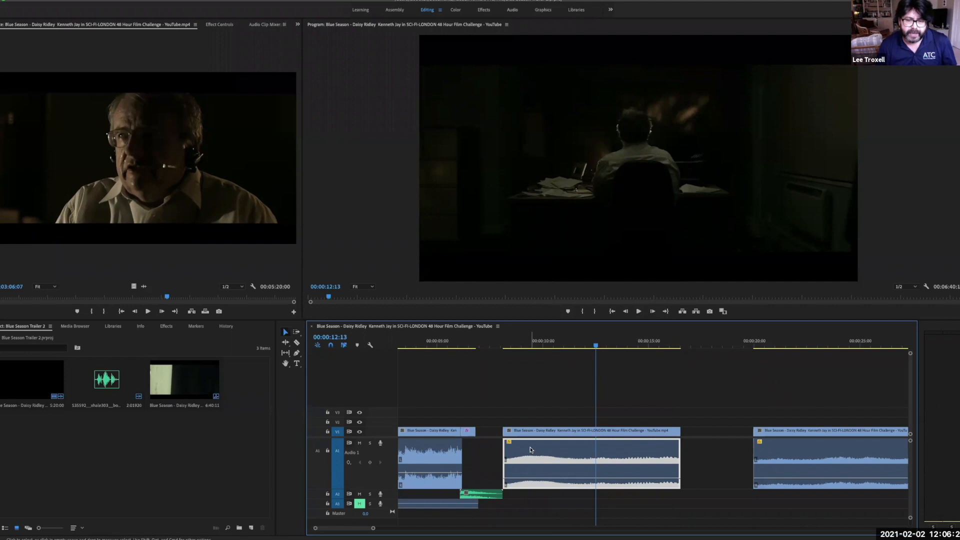
drag(530, 449, 539, 511)
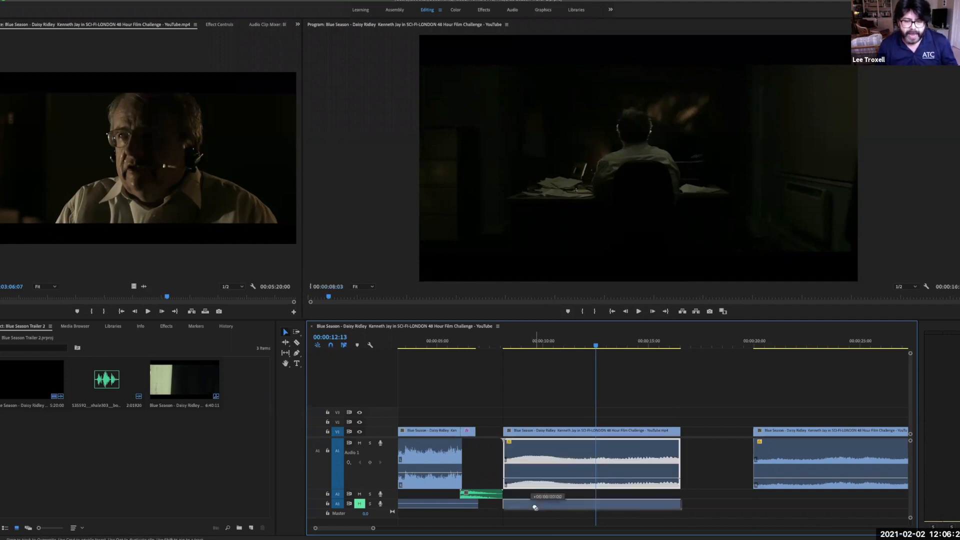
drag(534, 507, 535, 508)
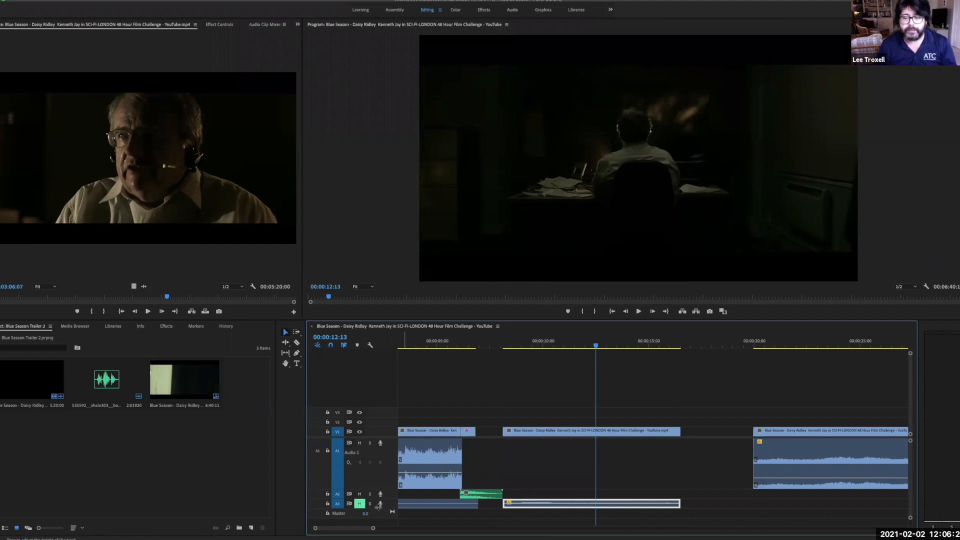
Step: Switch to the Effects workspace and search the effects for "dip"
drag(596, 346, 526, 348)
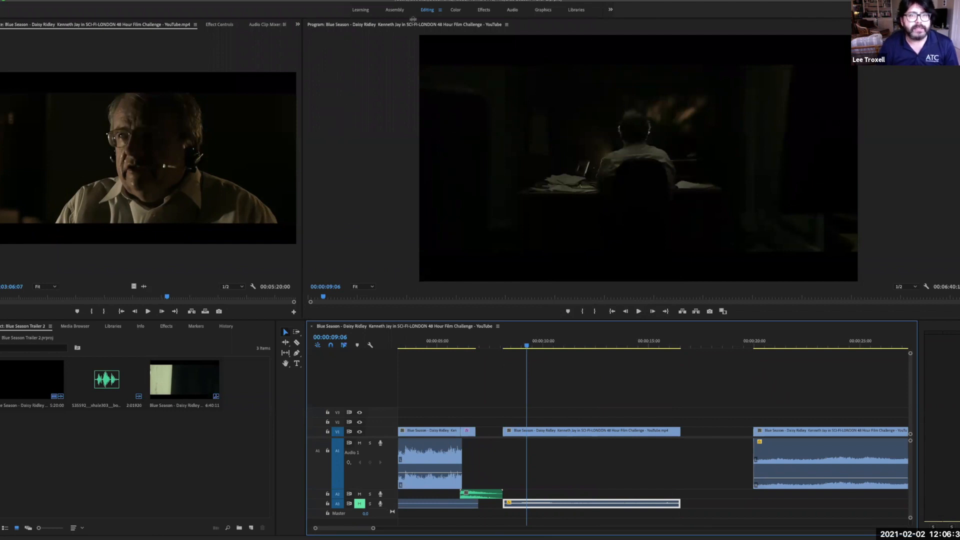
click(611, 10)
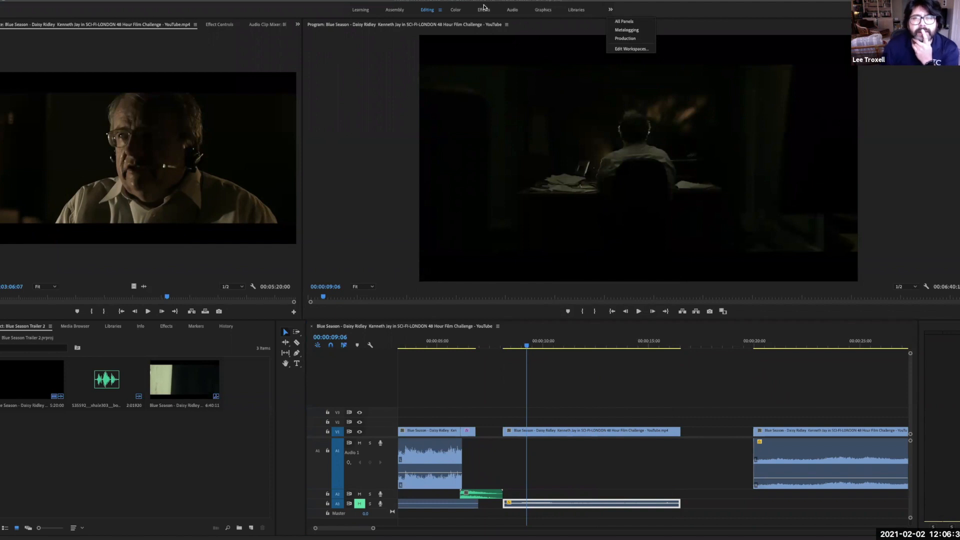
click(547, 10)
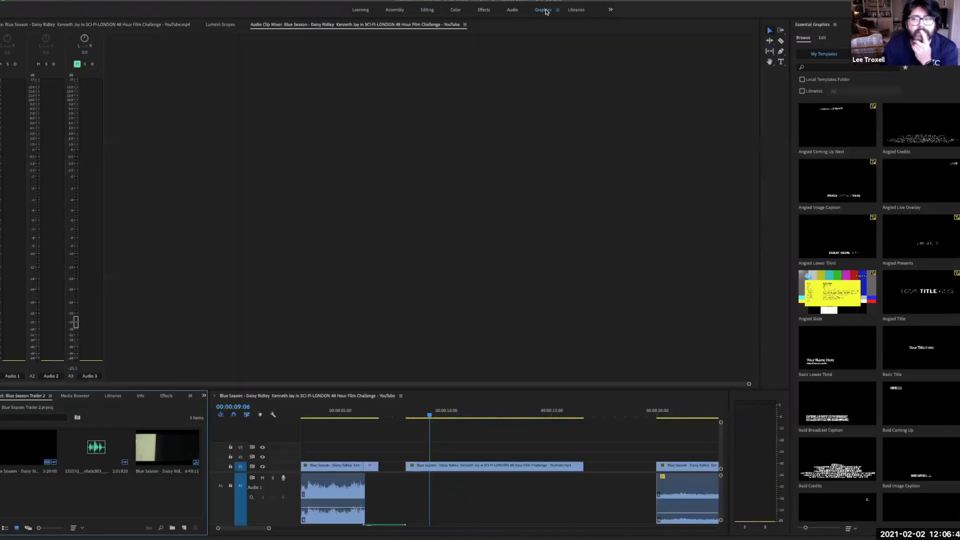
click(487, 10)
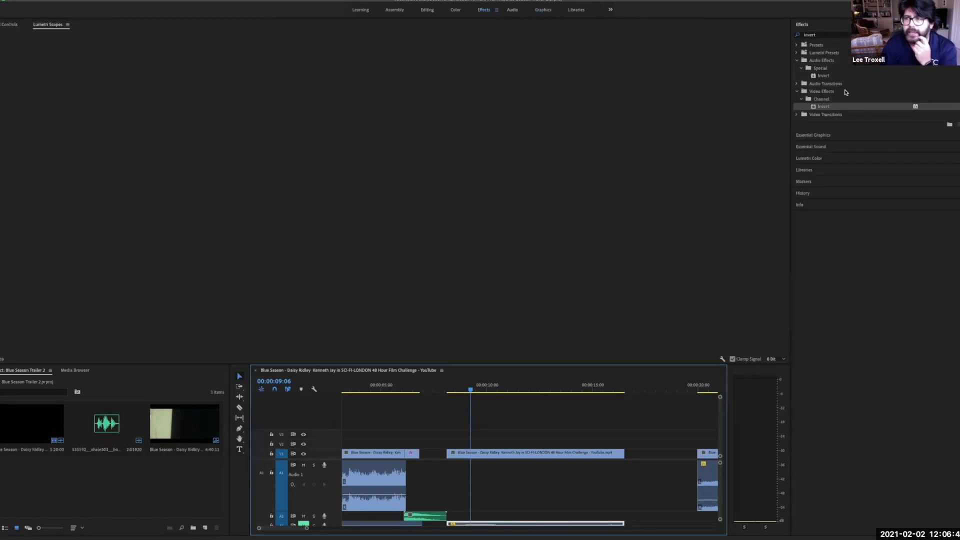
click(900, 35)
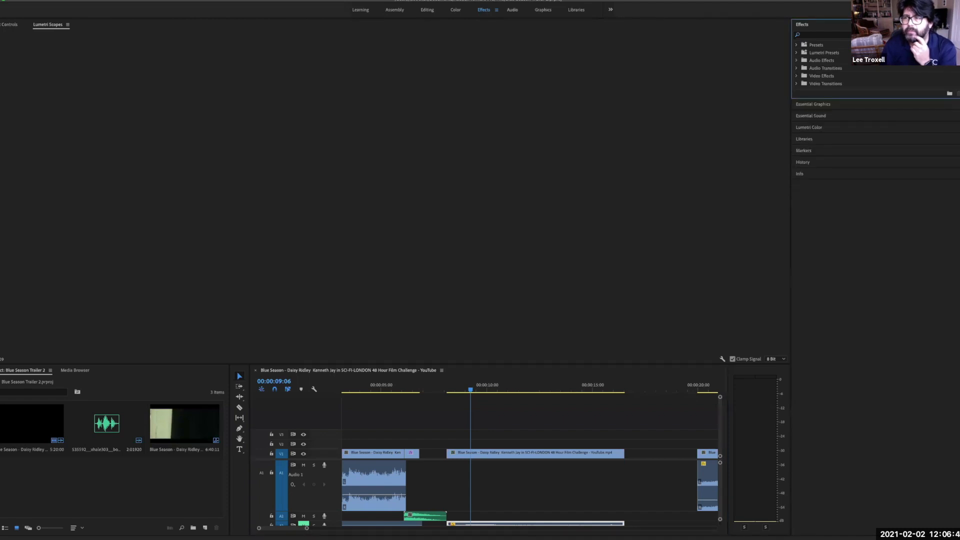
click(880, 35)
text(dip)
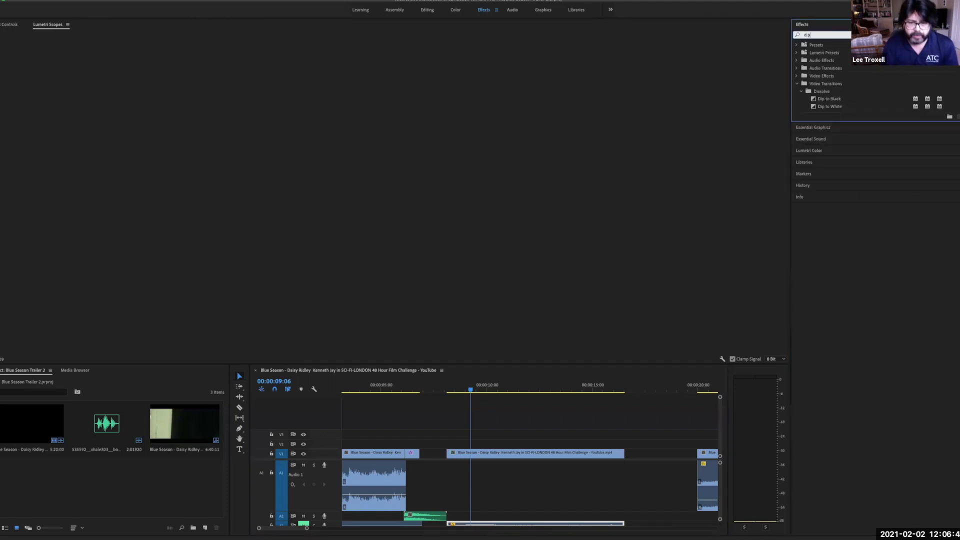
Step: Apply a Dip to Black transition to both the start and the end of the desk shot
drag(813, 100, 729, 198)
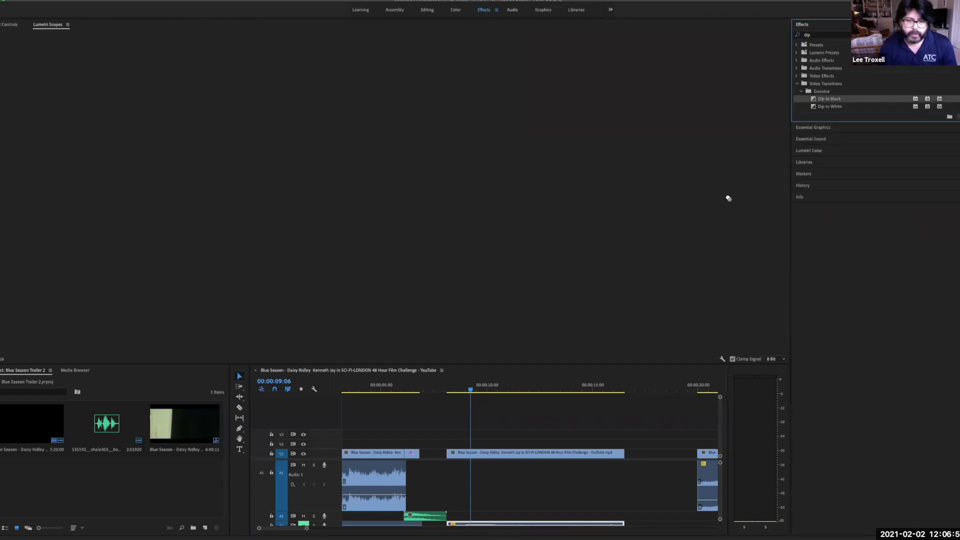
drag(447, 455, 447, 455)
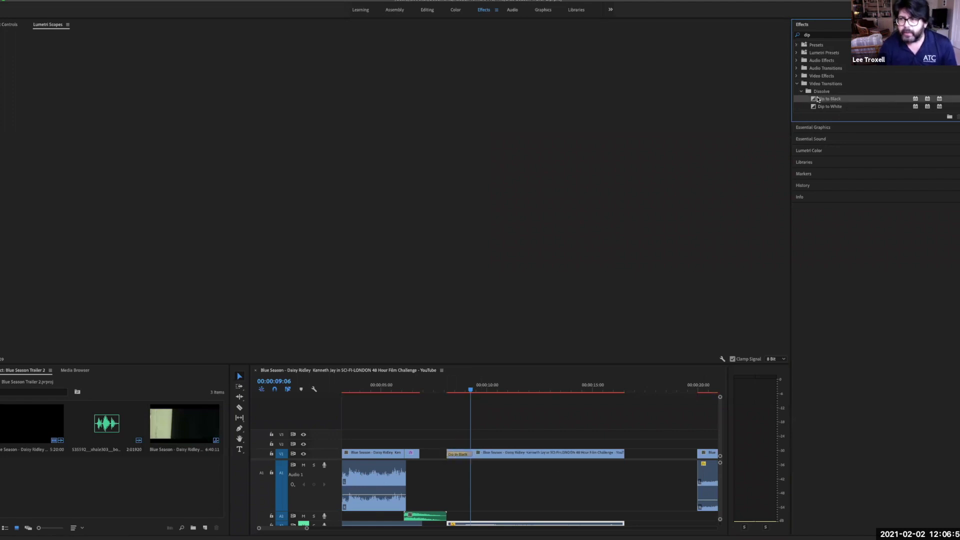
drag(626, 454, 625, 454)
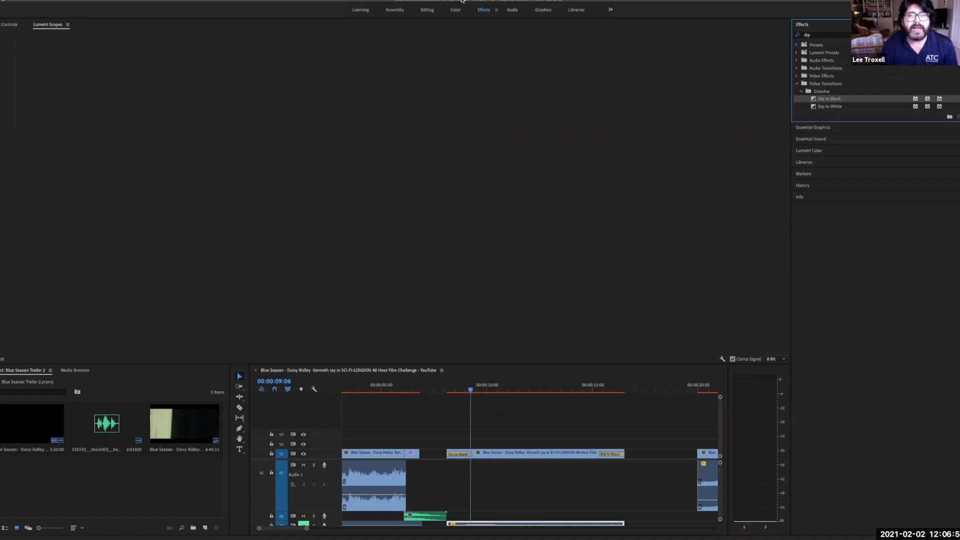
Step: Return to the Editing workspace and play back the desk shot's fade-in
click(427, 10)
mouse_move(530, 346)
mouse_down()
mouse_move(504, 347)
mouse_move(682, 353)
mouse_move(520, 359)
mouse_up()
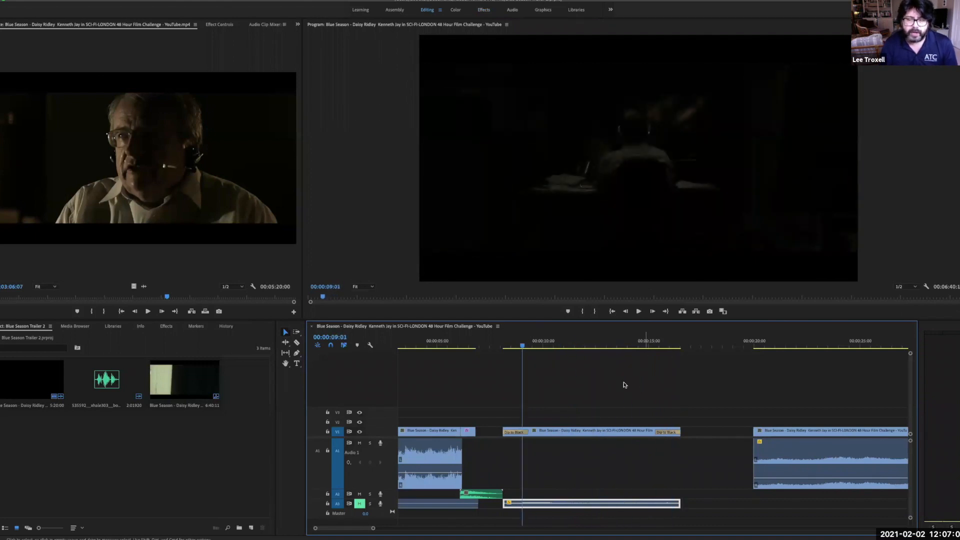
key(space)
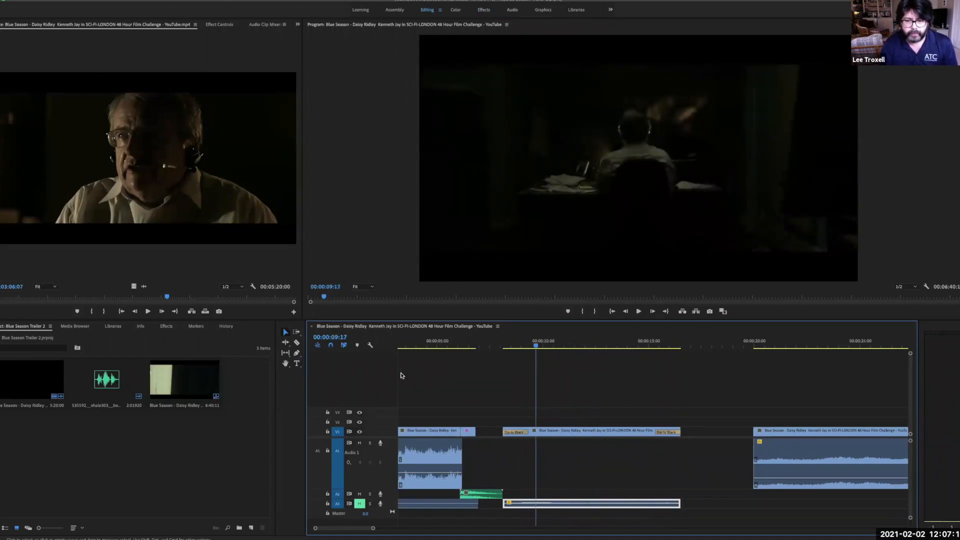
Step: Play the upside-down shot following the desk shot up to its end at 00:00:43:04
drag(373, 528, 631, 523)
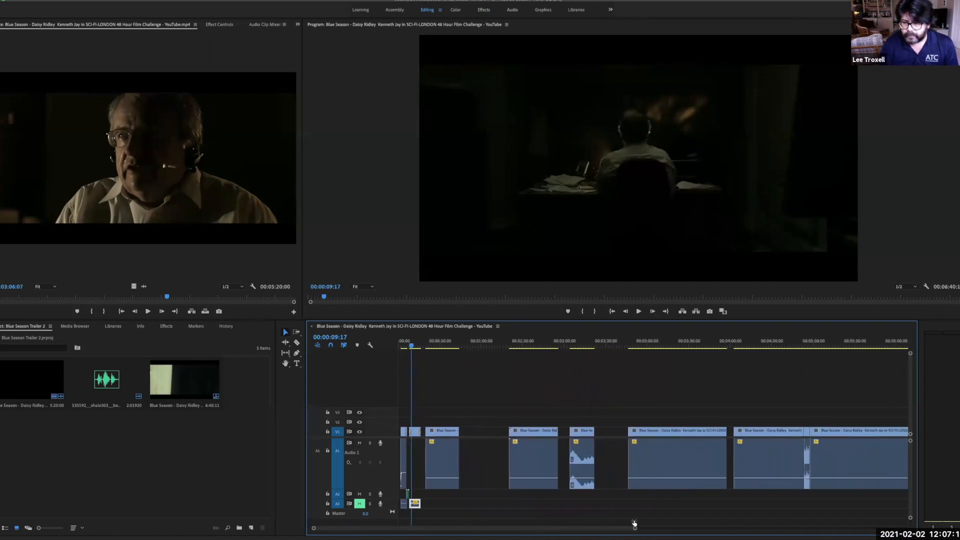
drag(419, 347, 444, 347)
click(440, 400)
key(space)
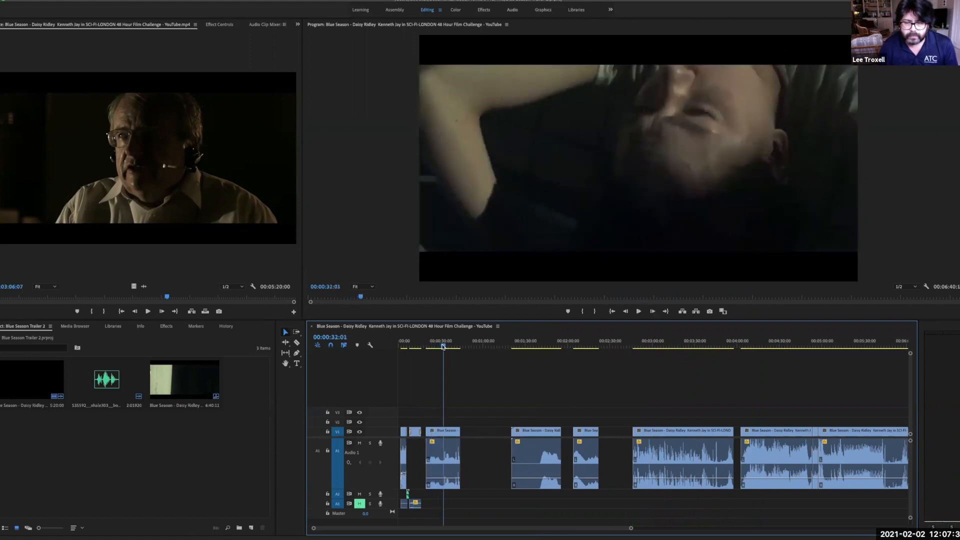
key(space)
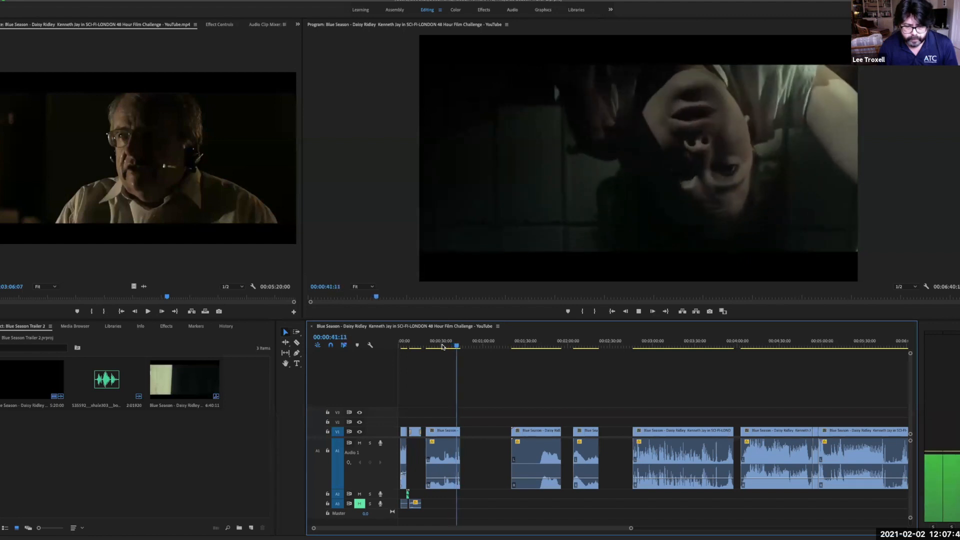
key(space)
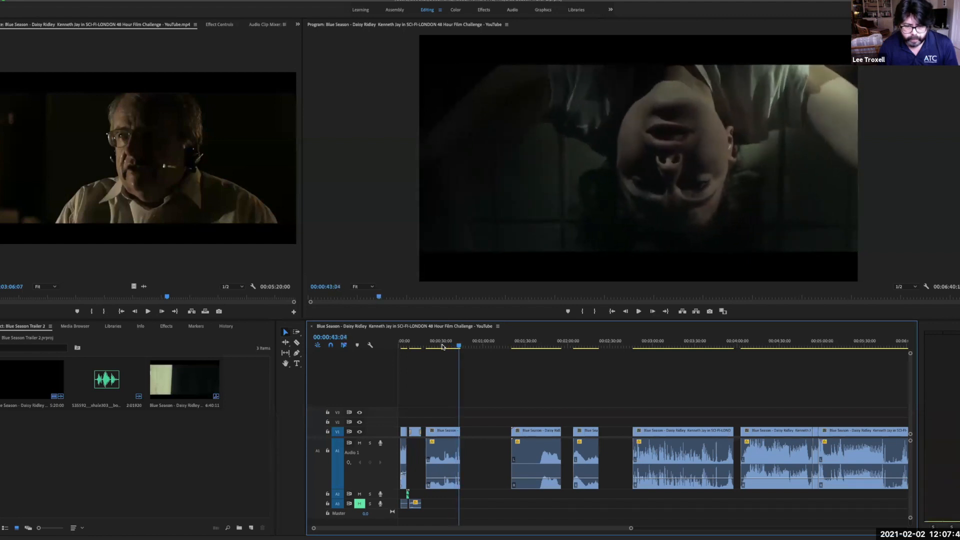
Step: Duplicate the upside-down shot directly behind itself, unlink the copy and remove its video so only the audio remains
click(449, 456)
key(super+c)
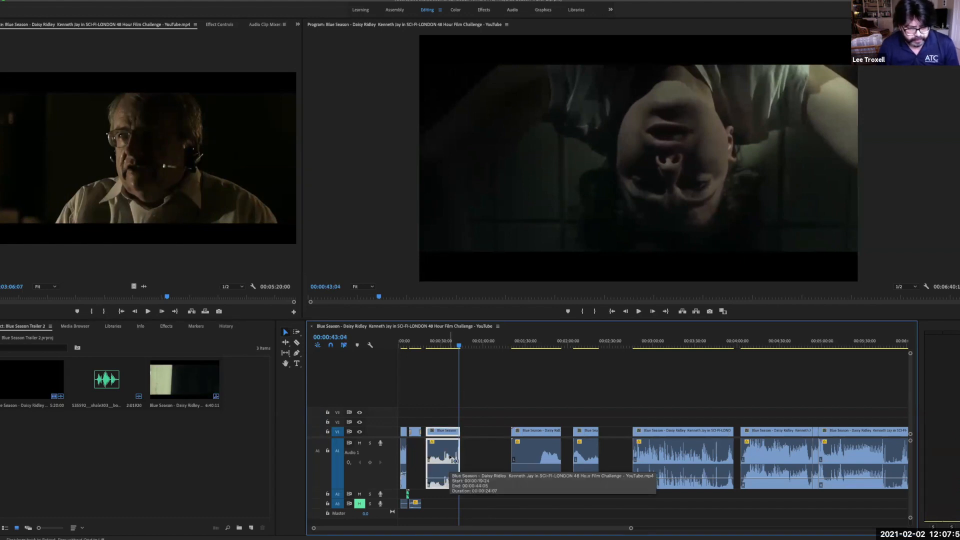
key(super+v)
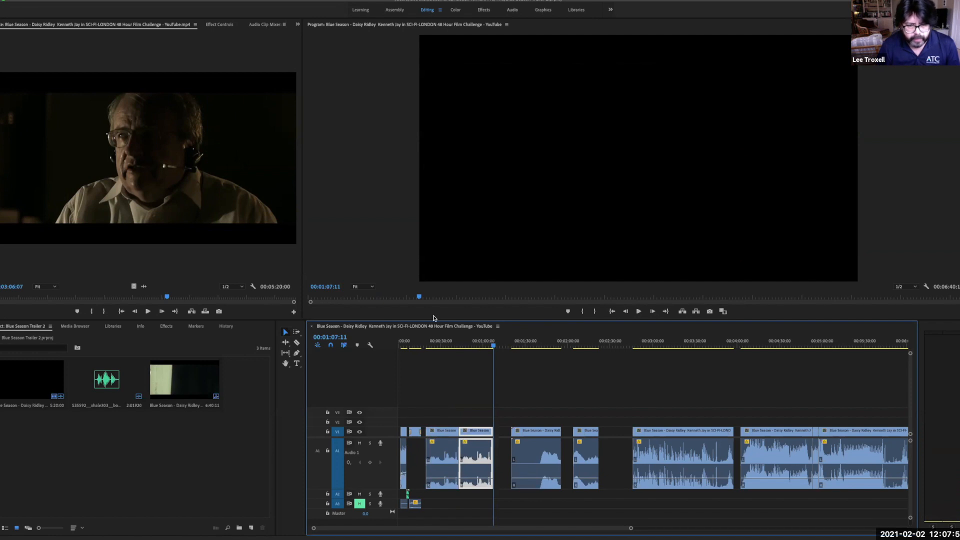
right_click(471, 443)
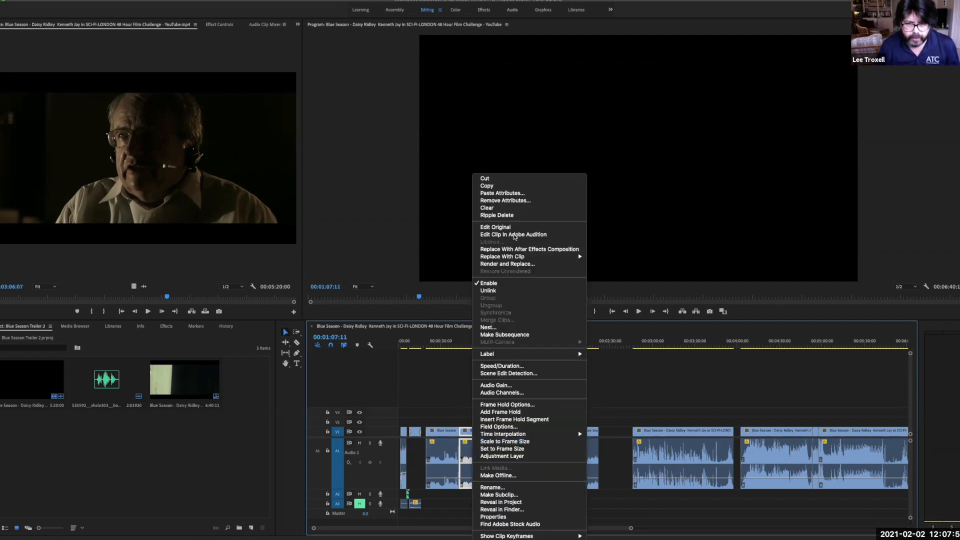
click(504, 292)
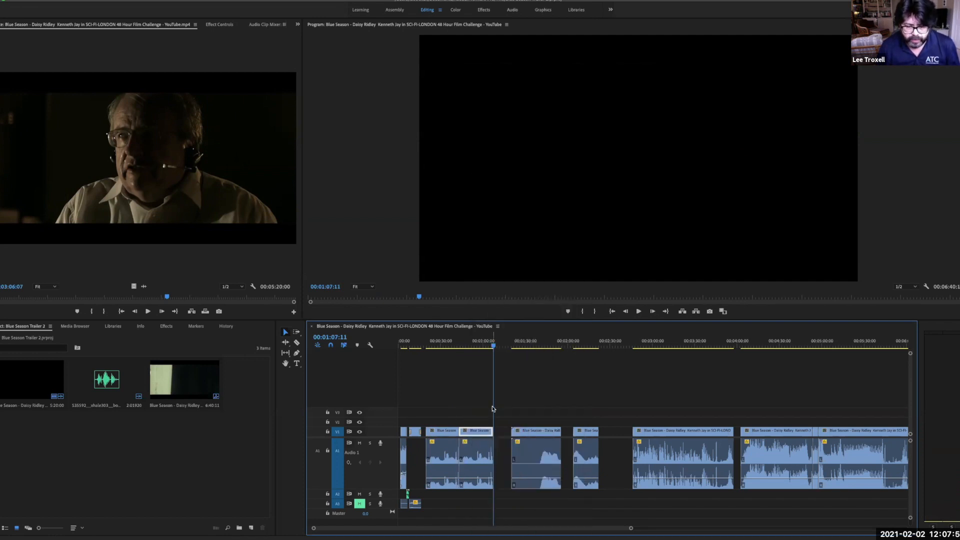
click(484, 455)
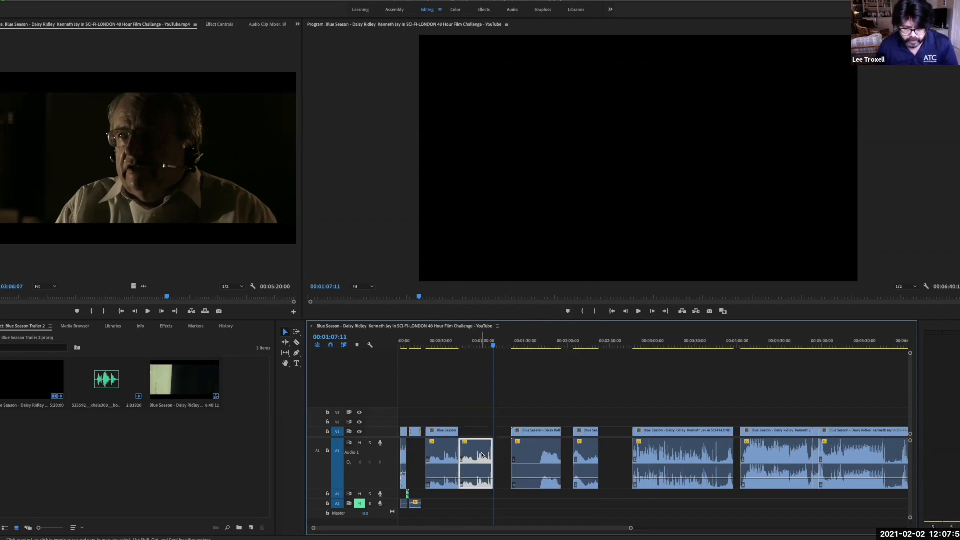
Step: Trim the separated audio copy of the upside-down shot down to its dialogue section and play it from 00:01:07:11
mouse_move(492, 447)
mouse_down()
mouse_move(505, 447)
mouse_move(475, 446)
mouse_move(488, 446)
mouse_up()
click(493, 345)
key(space)
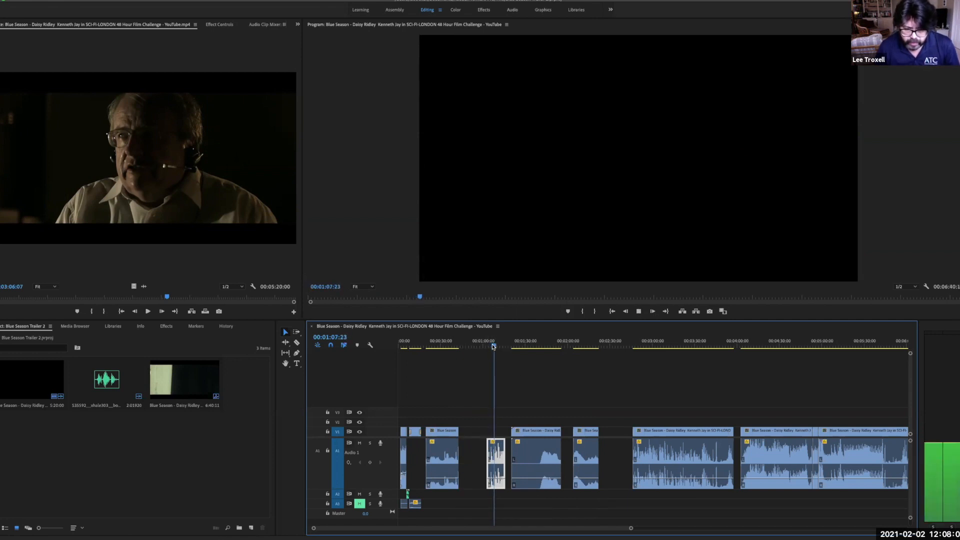
key(space)
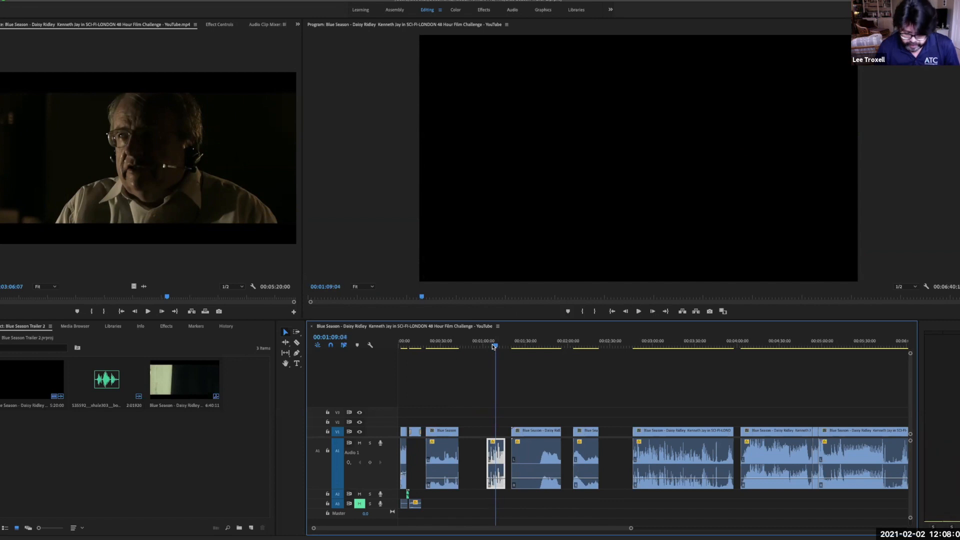
Step: Find where the wanted dialogue line begins, trim the audio copy's start to 00:01:08:11 and play the result
key(Left)
key(Left)
key(Left)
key(Left)
key(Left)
key(Left)
key(Left)
key(Left)
key(Left)
key(Left)
key(Left)
key(Left)
key(Right)
key(Right)
key(Right)
key(Right)
key(Right)
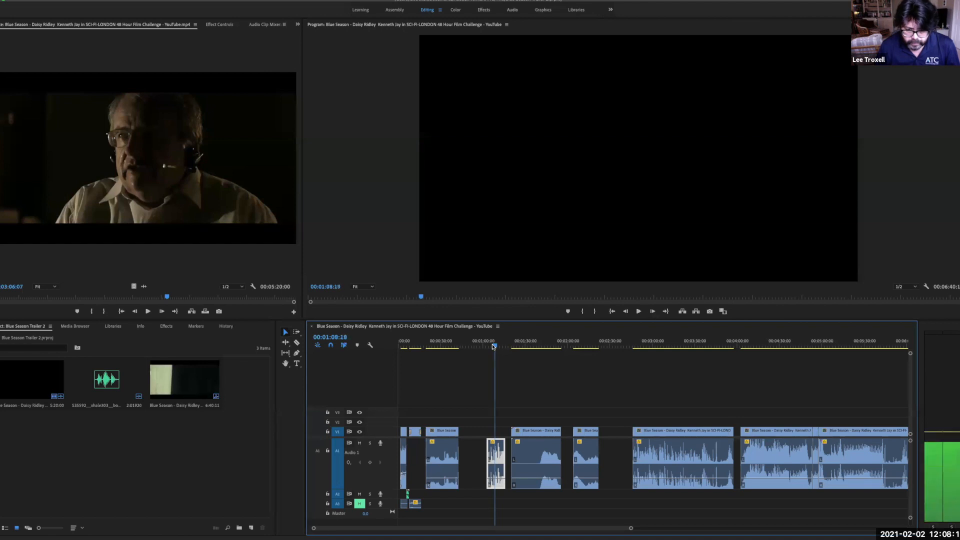
key(Left)
key(Left)
key(Left)
key(Left)
key(Left)
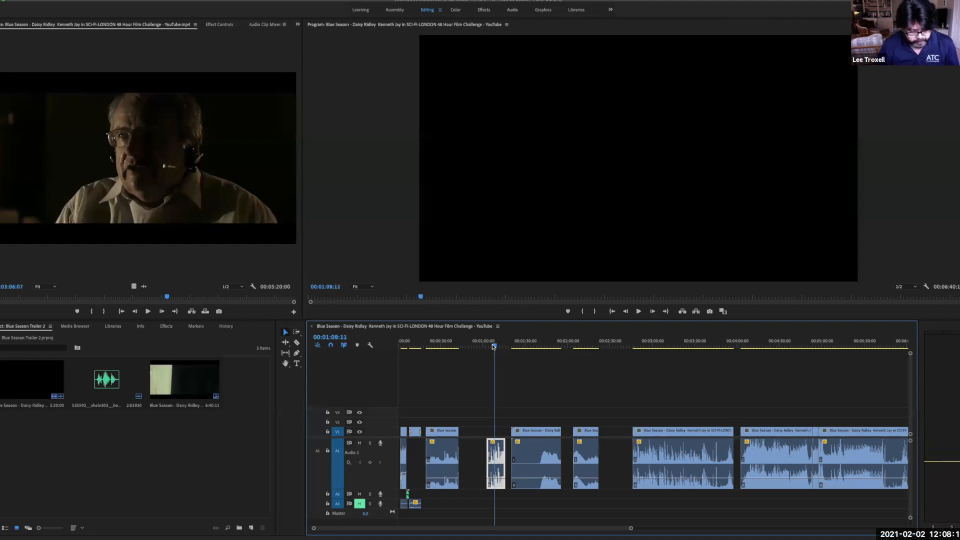
drag(487, 465, 495, 465)
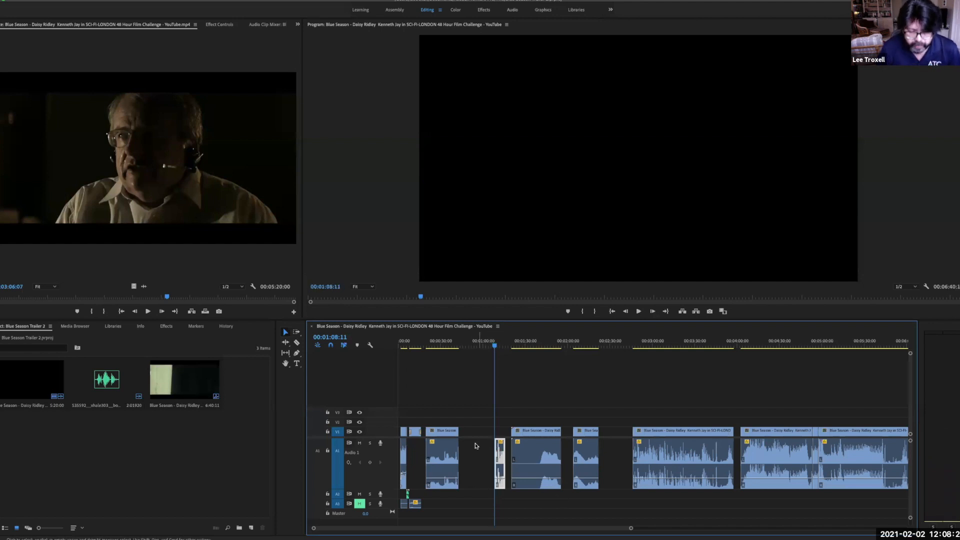
key(space)
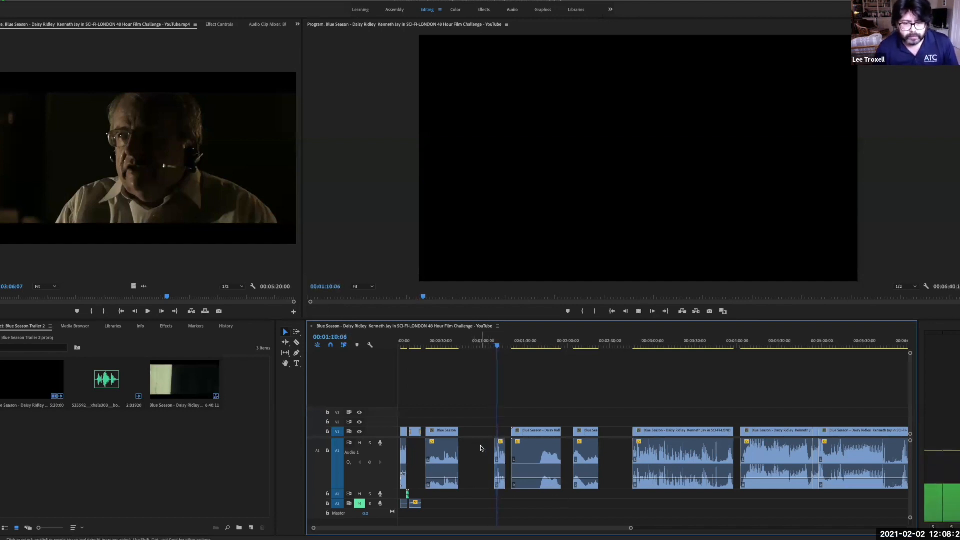
key(space)
Step: Move the trimmed dialogue audio earlier in the sequence so it sits beneath the desk shot on Audio 1
drag(631, 531, 545, 531)
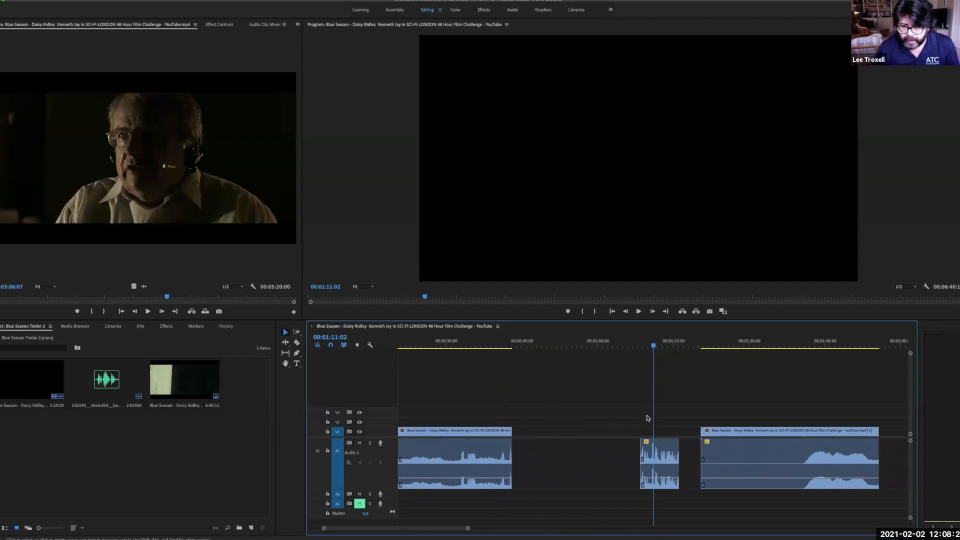
drag(664, 449, 561, 448)
click(640, 346)
drag(638, 349, 443, 347)
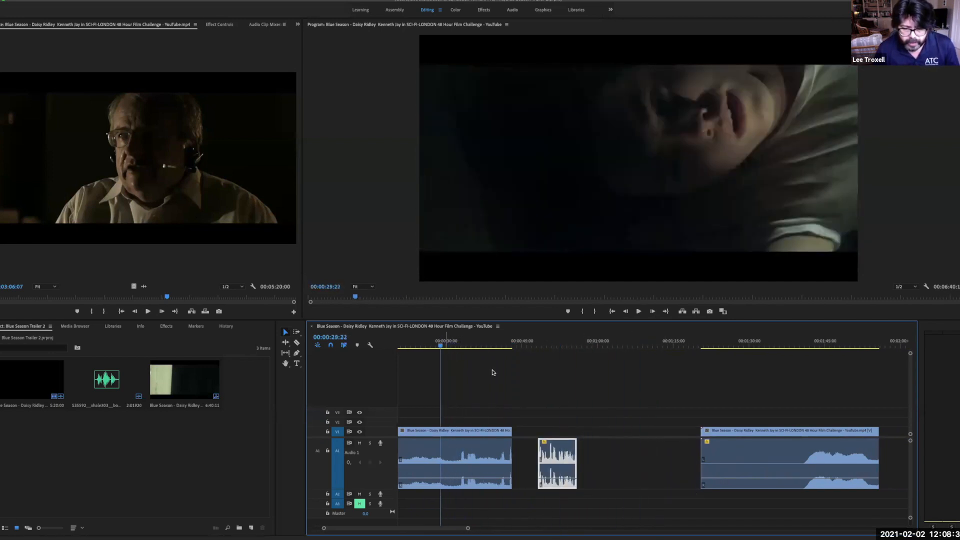
scroll(495, 373, up, 2)
scroll(496, 373, up, 2)
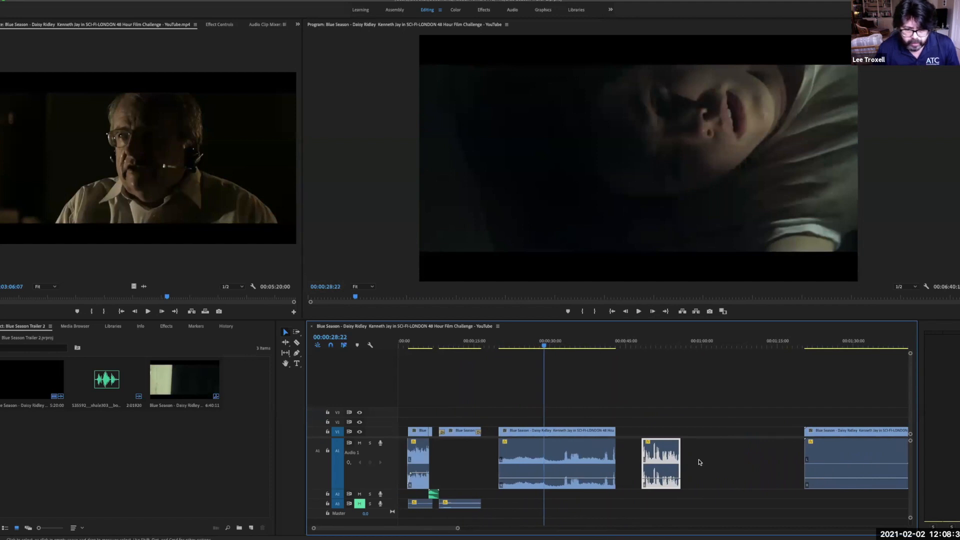
drag(665, 456, 473, 456)
Step: Play the gap before the desk shot, move the desk shot's video earlier to about 00:00:07:12 and replay the fade-in
drag(544, 346, 437, 395)
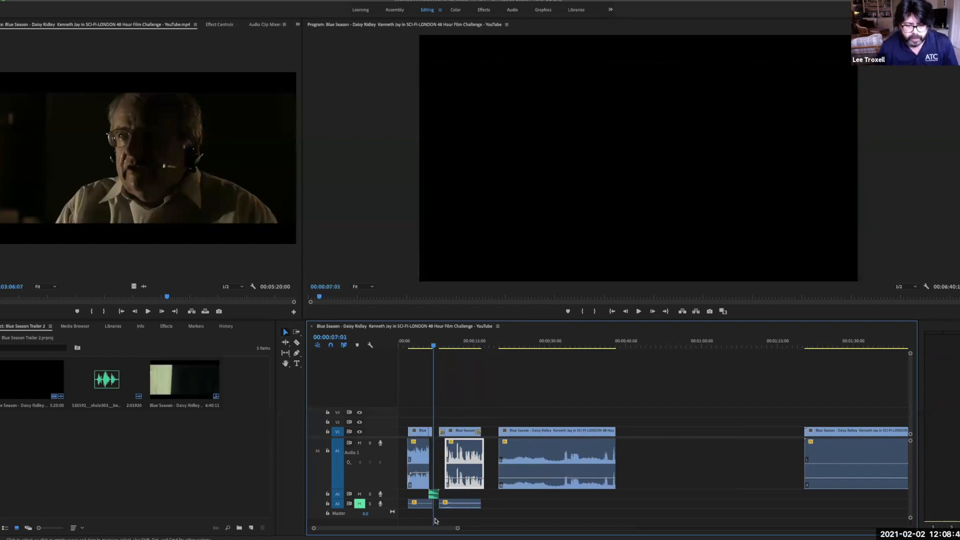
drag(457, 529, 398, 522)
scroll(750, 448, down, 3)
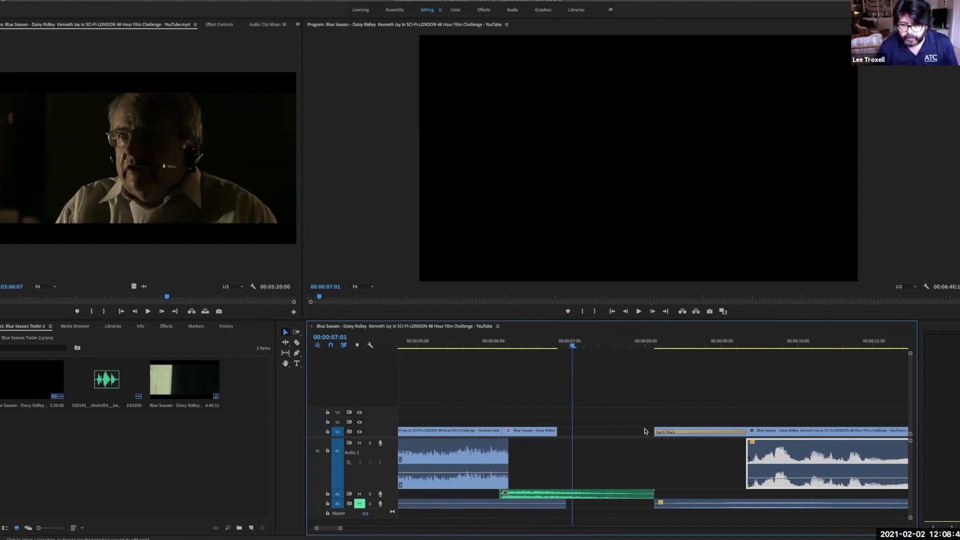
drag(574, 346, 554, 348)
key(space)
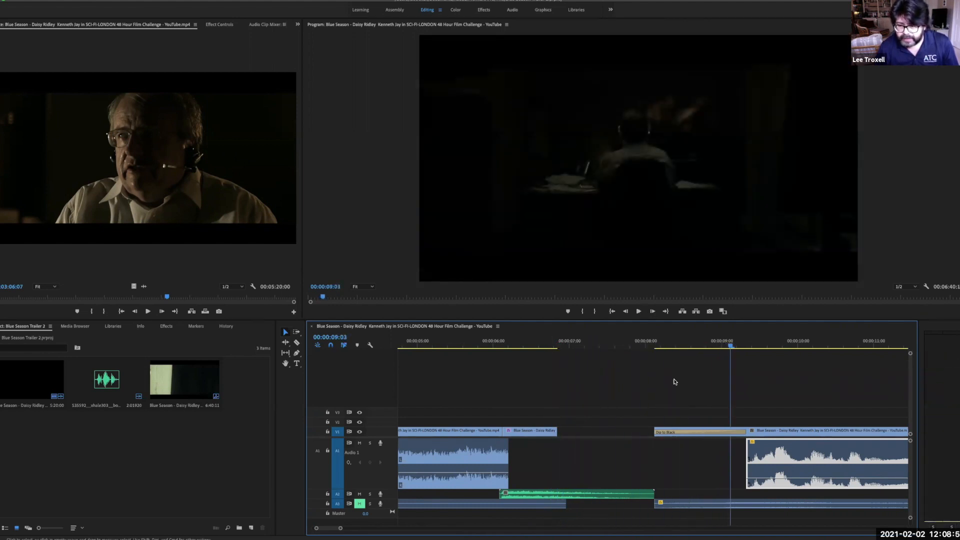
drag(768, 430, 726, 433)
drag(603, 347, 591, 348)
key(space)
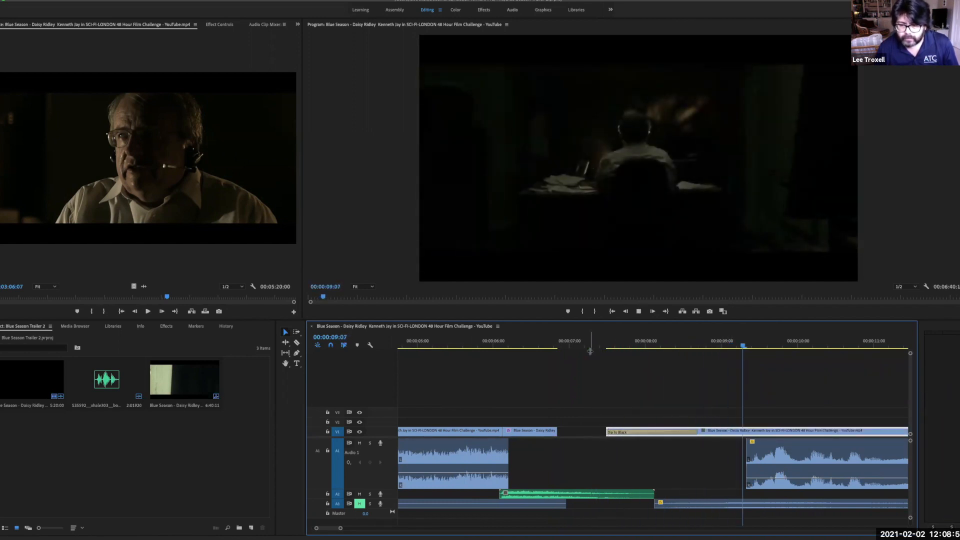
Step: Move the dialogue audio earlier to line up with the start of the desk shot's A3 audio and play it back
click(797, 450)
drag(789, 449, 697, 450)
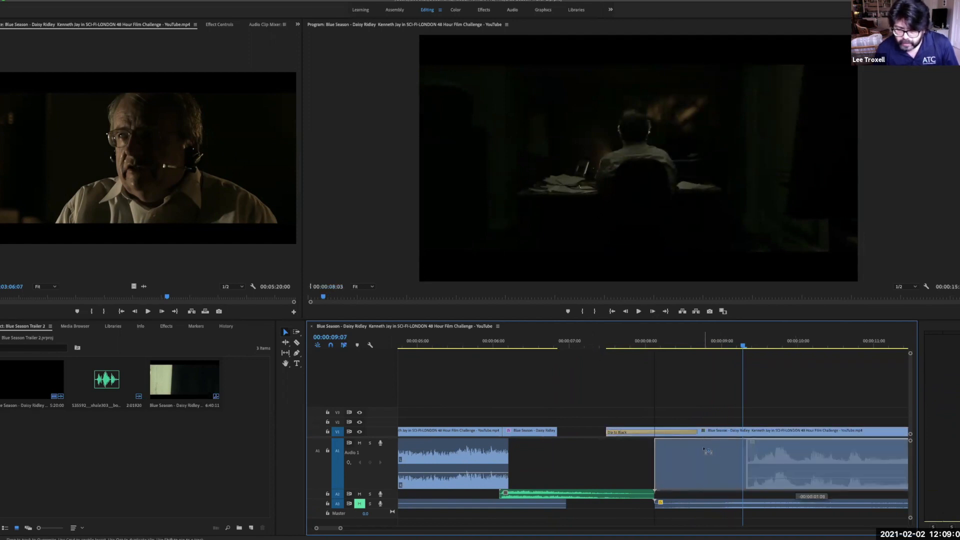
drag(736, 346, 718, 349)
click(615, 350)
key(space)
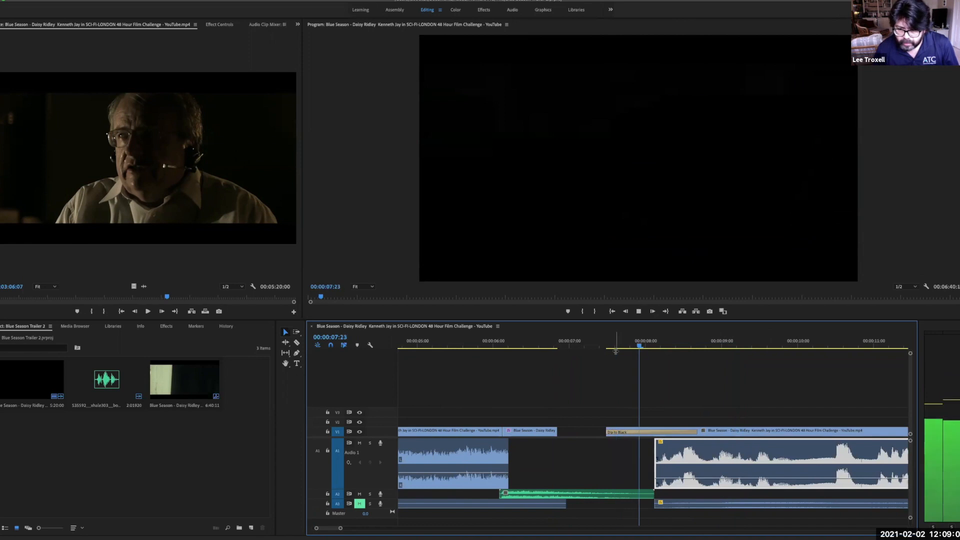
key(space)
Step: Raise the dialogue clip's volume, extend its start to about 00:00:07:19, fade it in from -∞ dB and play it through
mouse_move(688, 454)
mouse_down()
mouse_move(671, 454)
mouse_move(686, 471)
mouse_up()
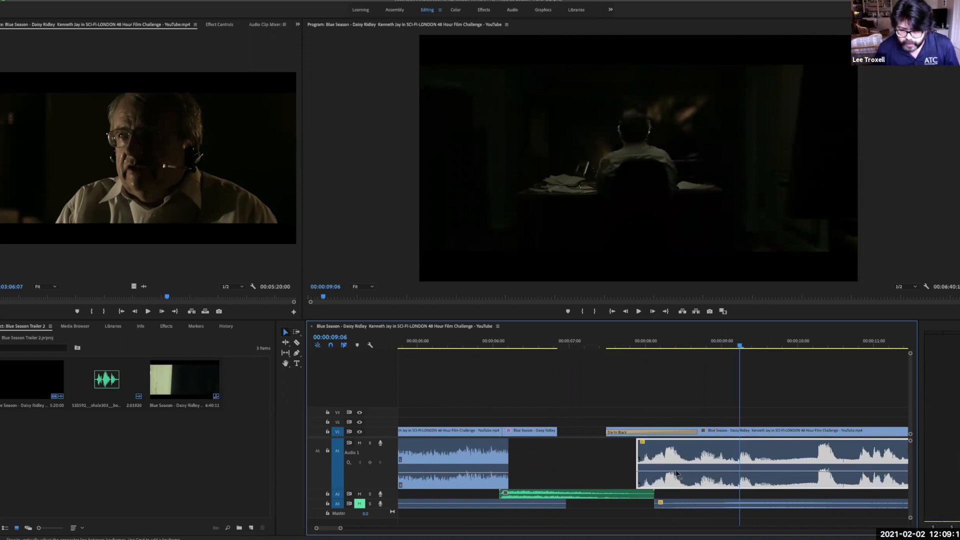
drag(740, 345, 664, 347)
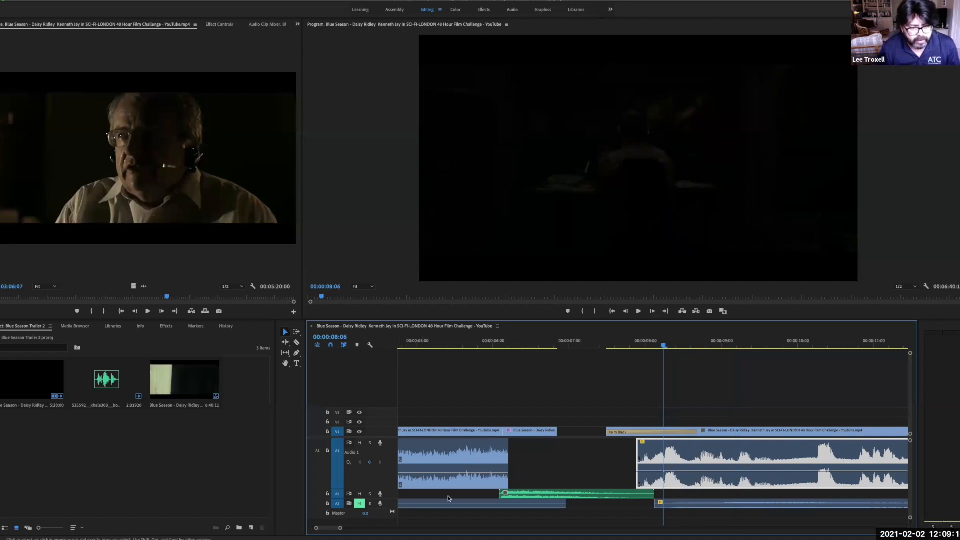
drag(664, 347, 637, 346)
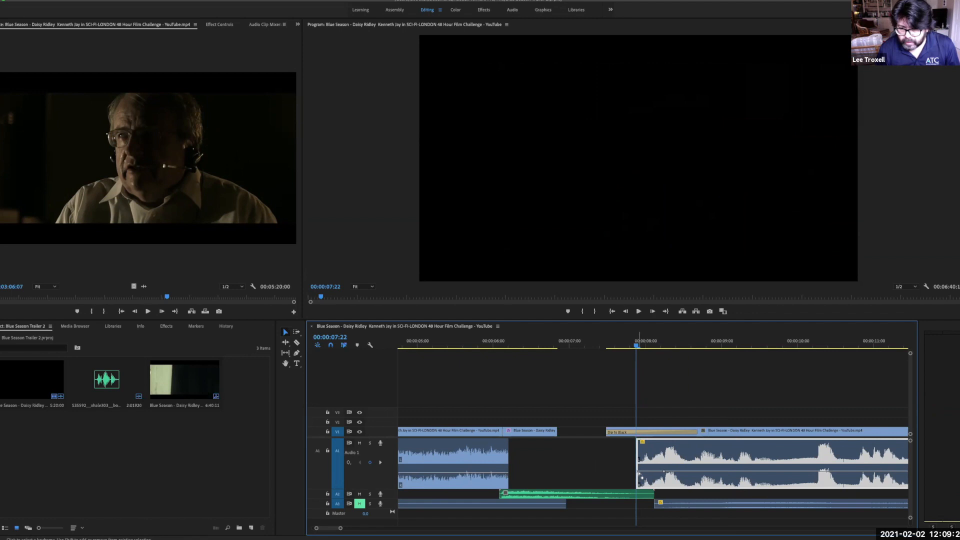
drag(633, 465, 627, 485)
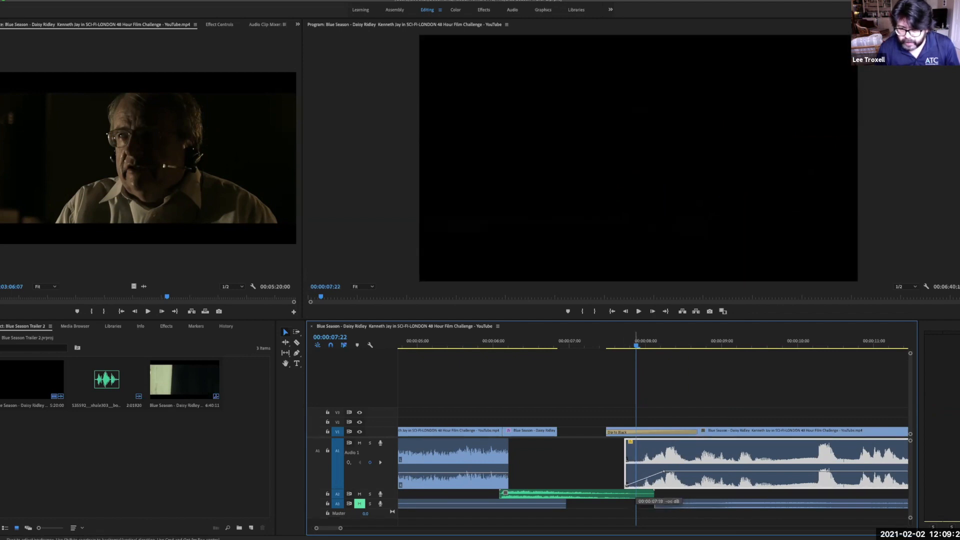
drag(635, 349, 610, 350)
key(space)
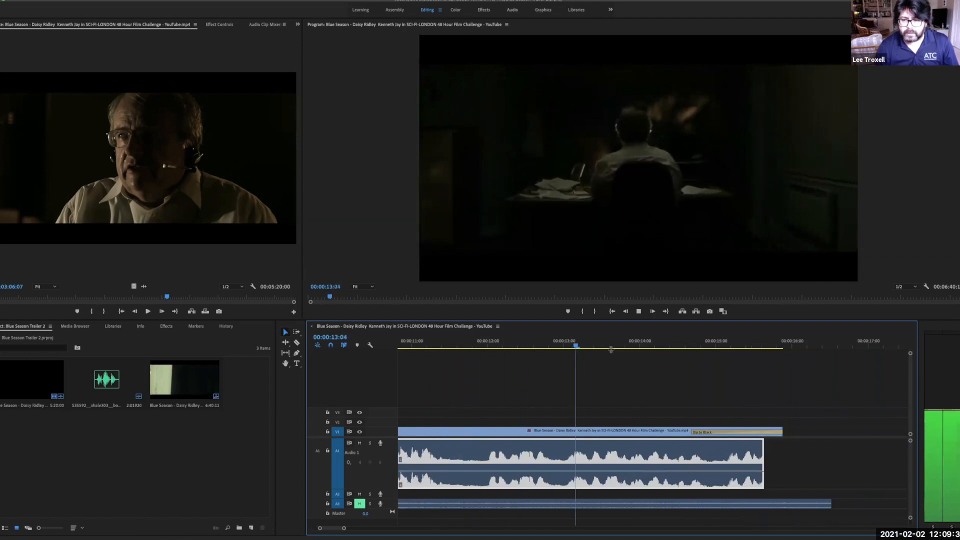
key(space)
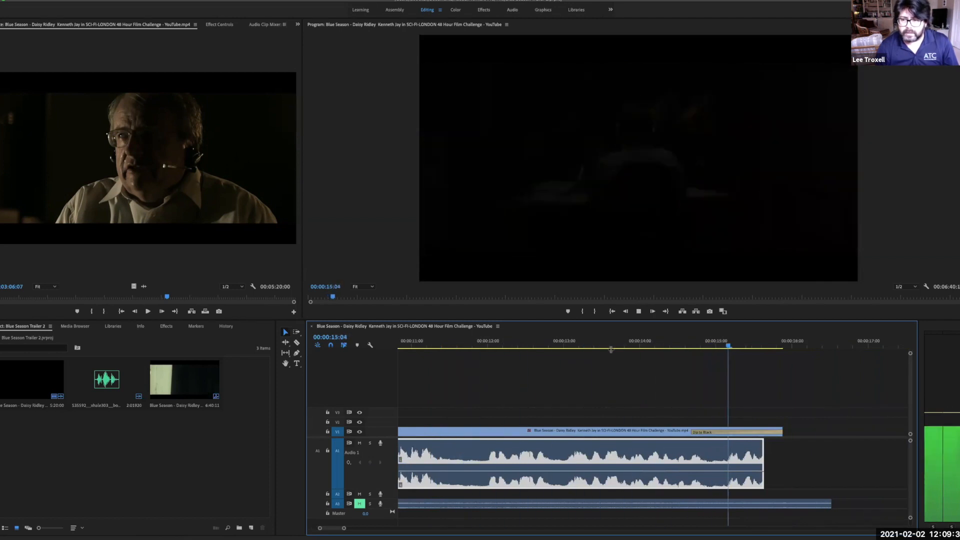
Step: Replay the end of the dialogue under the desk shot's fade-out and trim the dialogue audio to end at 00:00:14:24
click(716, 402)
click(715, 346)
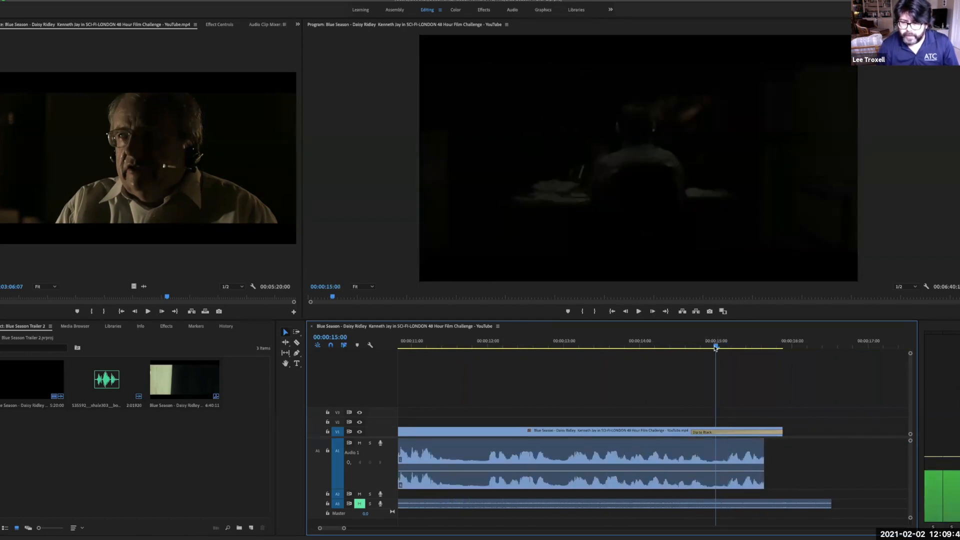
key(space)
key(space)
drag(741, 346, 674, 347)
key(space)
key(space)
click(713, 347)
drag(765, 453, 713, 453)
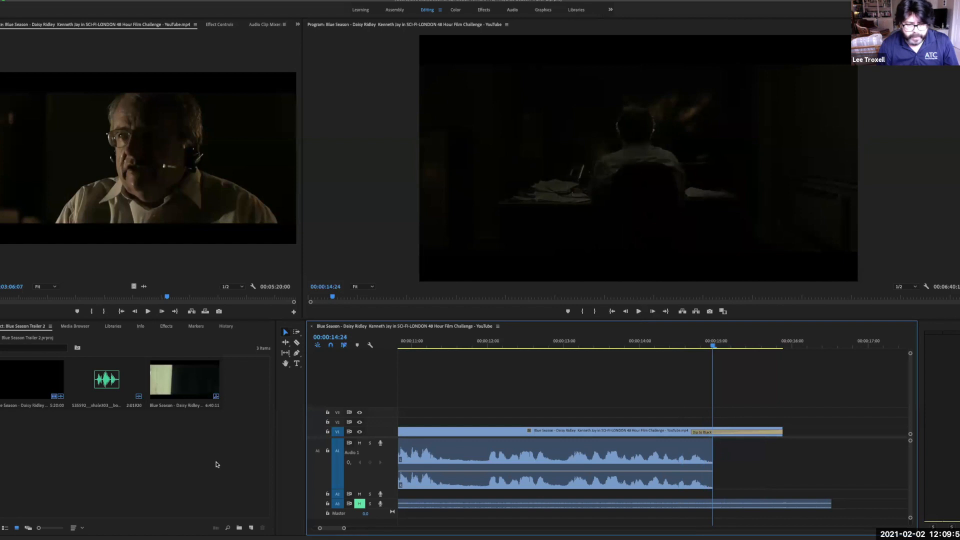
Step: Add the imported sound effect on A2 at the dialogue's end, shorten it to about 00:00:16:10 and play the transition
drag(117, 383, 707, 495)
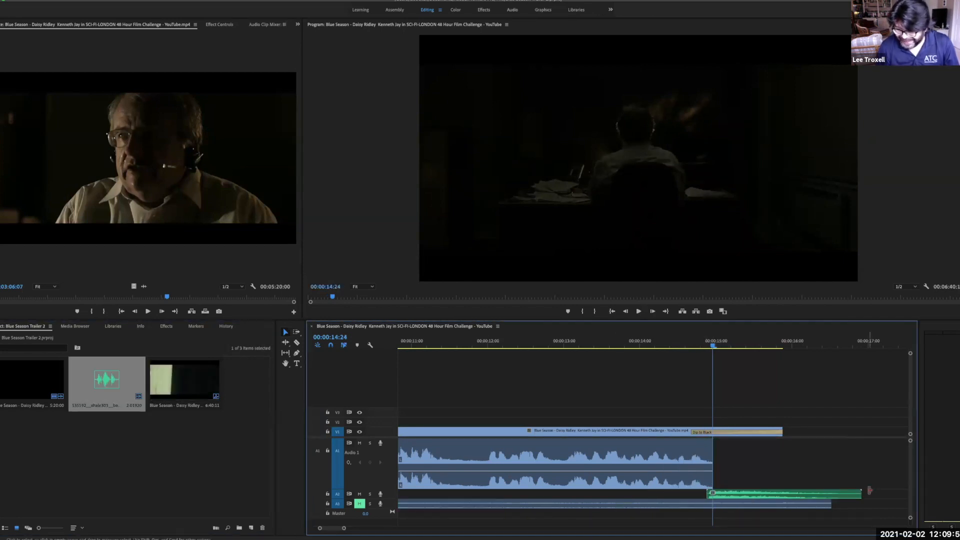
drag(861, 494, 822, 494)
drag(714, 345, 601, 343)
key(space)
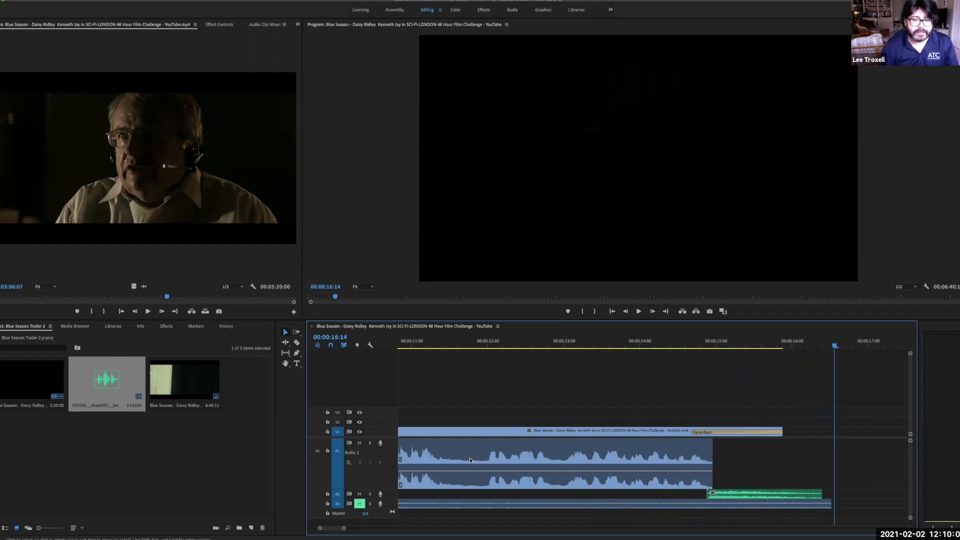
Step: Cut the upside-down shot at about 00:00:24 and again at 00:00:34:02 to isolate its middle section
drag(344, 529, 390, 529)
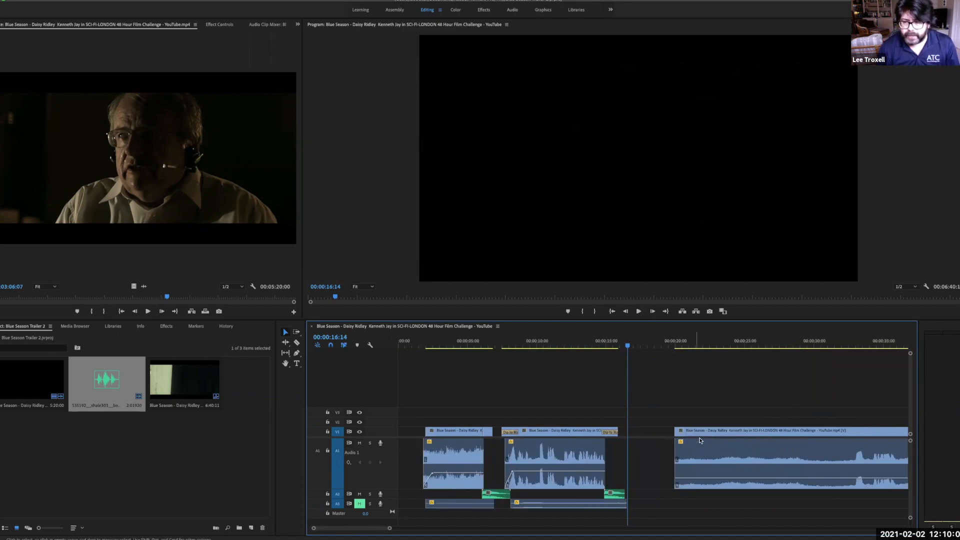
drag(637, 346, 729, 371)
key(c)
click(728, 432)
click(784, 345)
drag(794, 352, 873, 349)
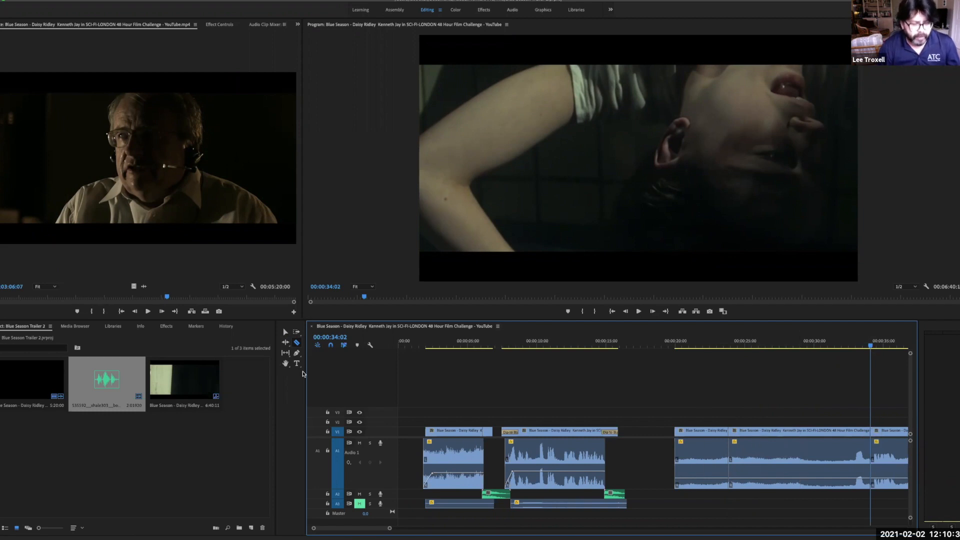
Step: Unlink the video and audio of the upside-down shot's middle section
key(v)
click(781, 450)
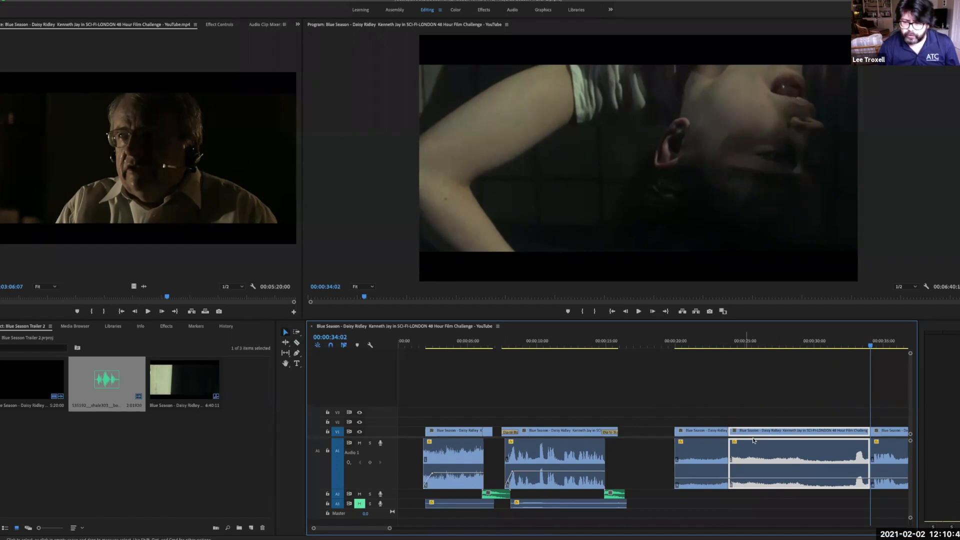
right_click(762, 451)
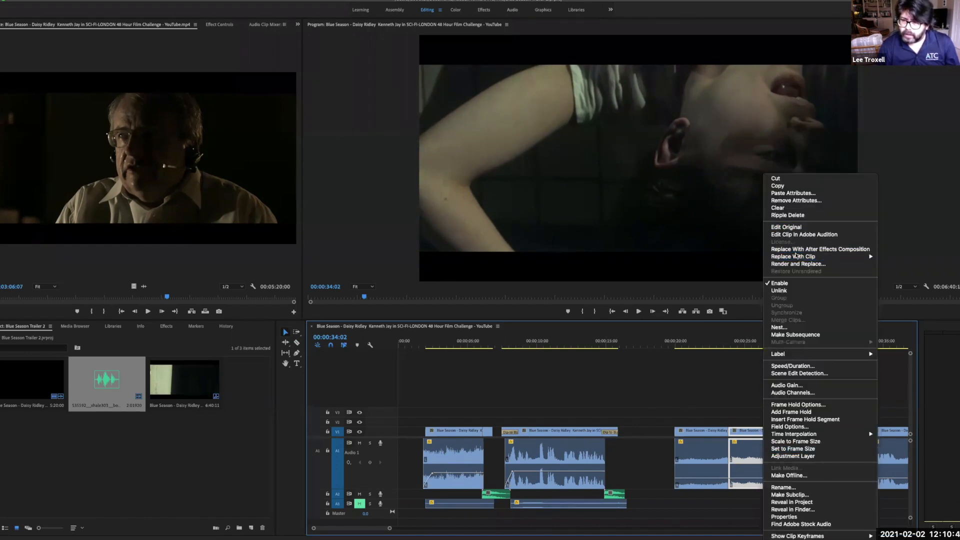
click(780, 283)
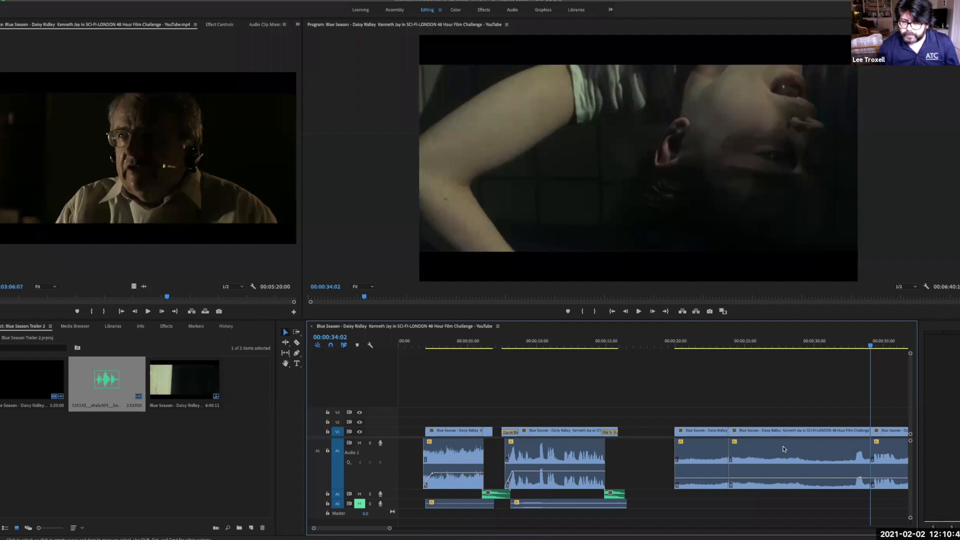
Step: Speed up only the middle section's video with Speed/Duration, shortening it to about two seconds, and play the shot back
click(762, 433)
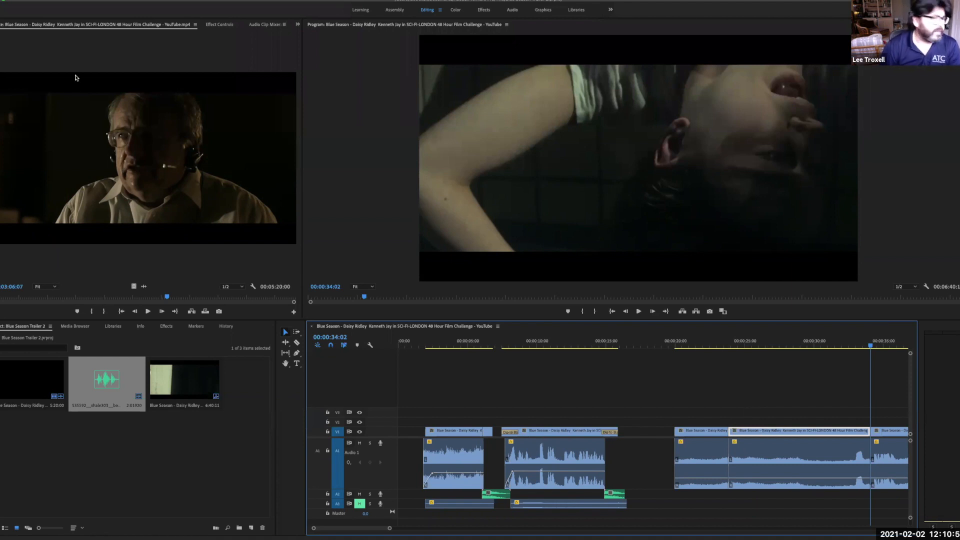
click(87, 0)
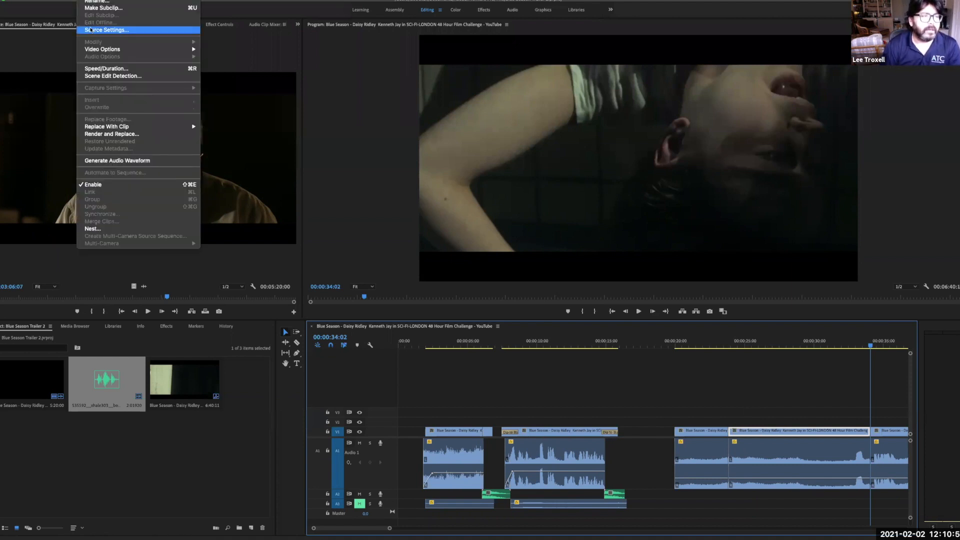
click(101, 68)
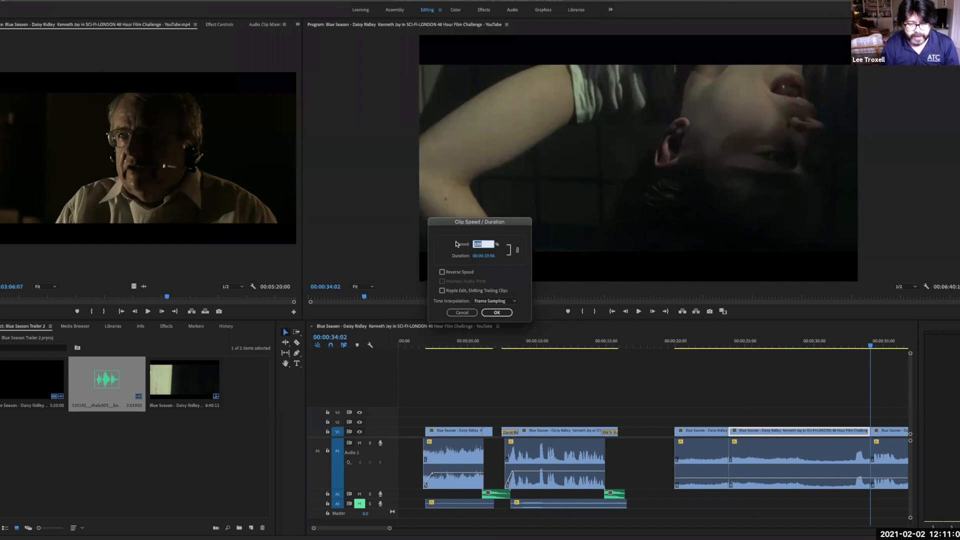
click(497, 313)
drag(870, 347, 679, 347)
key(space)
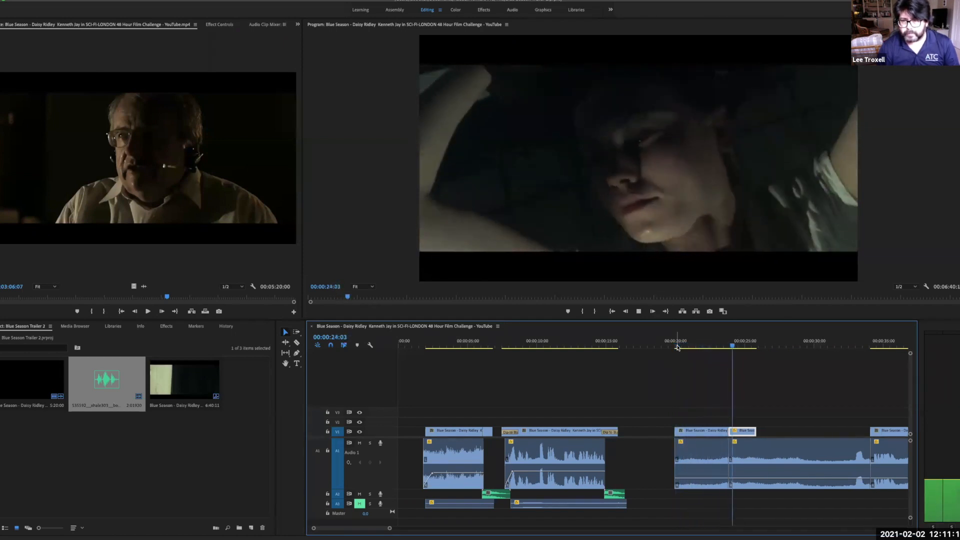
key(space)
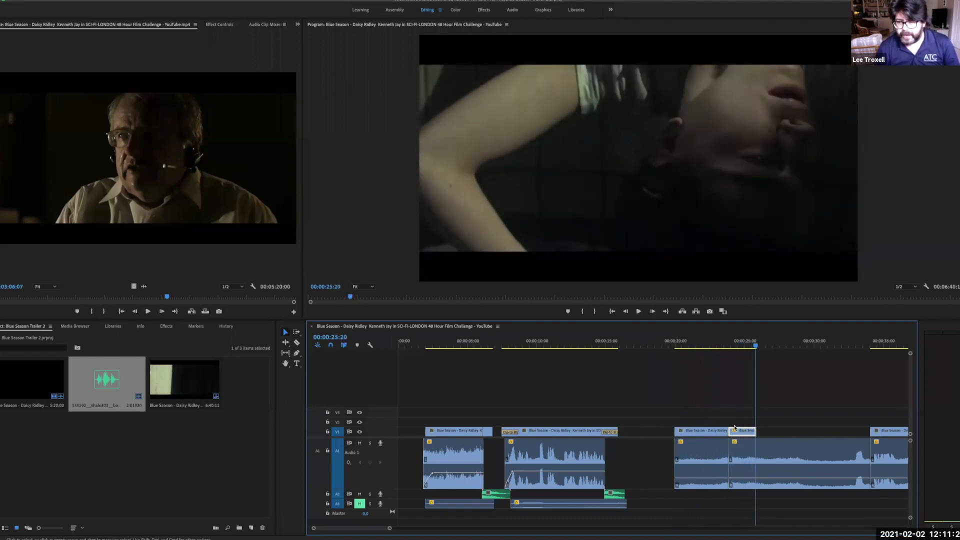
Step: Cut the sped-up upside-down video with the Razor tool from 00:00:24:03 onward, marking out three short slivers between longer fragments
click(704, 431)
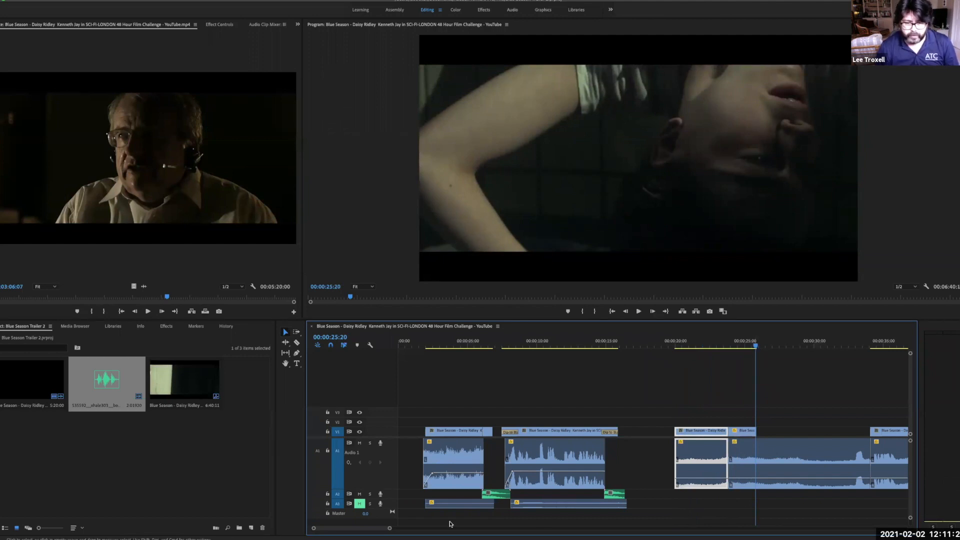
drag(396, 529, 373, 530)
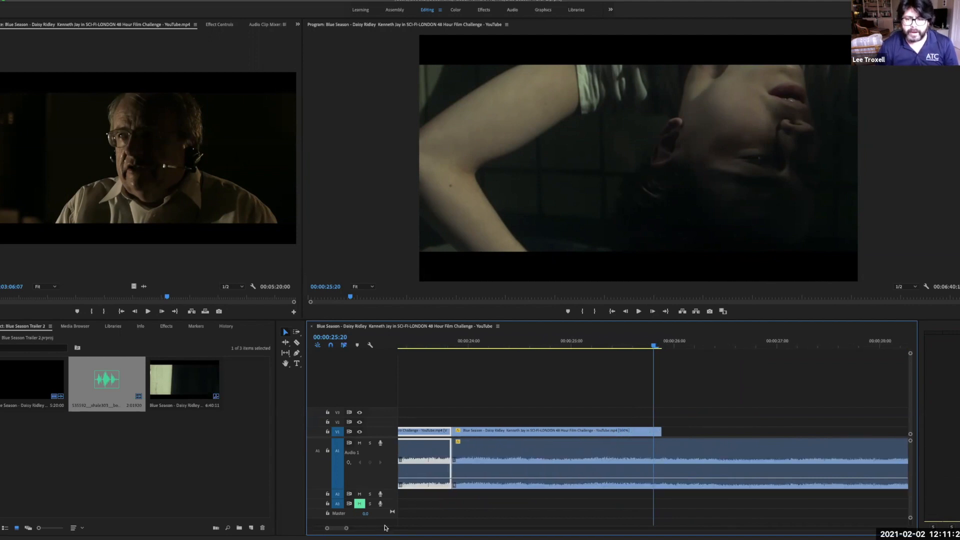
drag(653, 346, 480, 346)
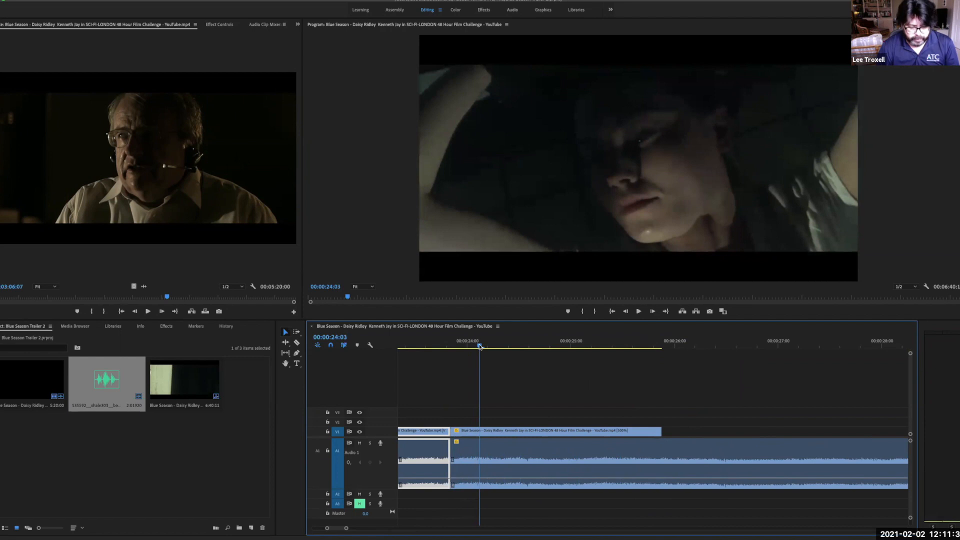
key(c)
click(484, 431)
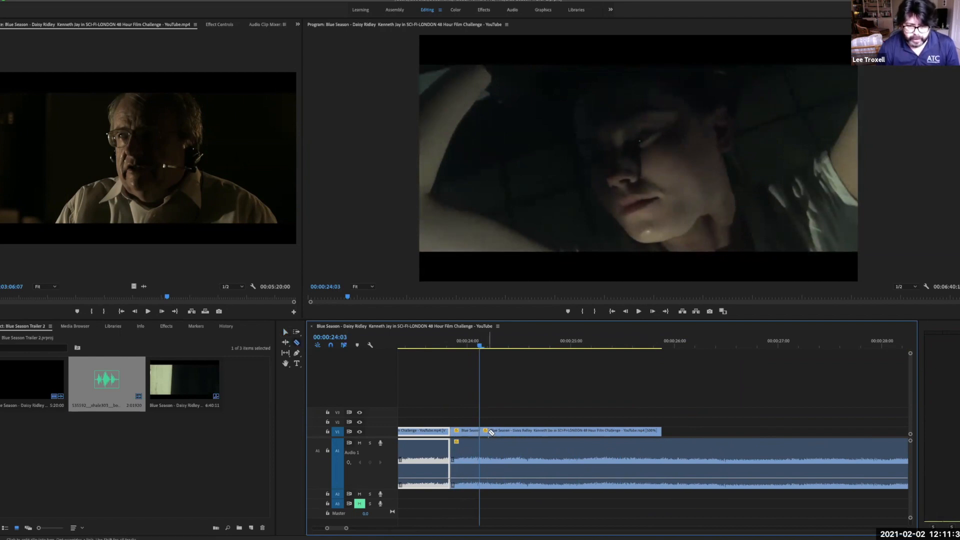
click(497, 431)
click(551, 432)
click(562, 432)
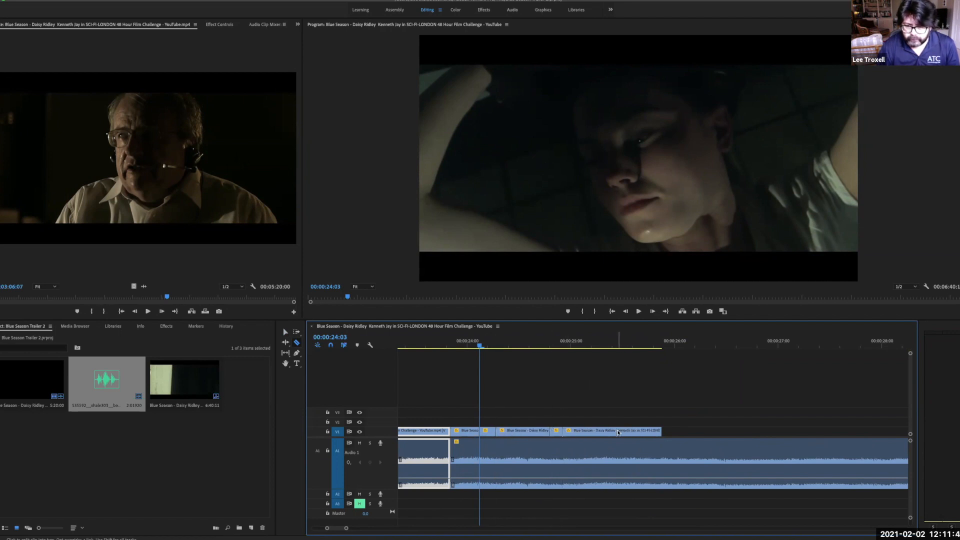
click(630, 431)
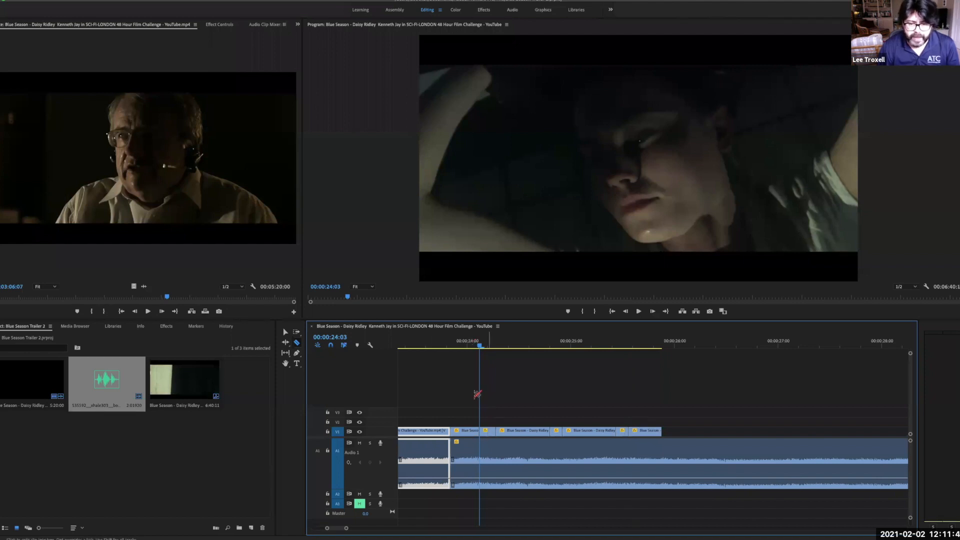
Step: Delete the three short slivers from the sped-up video, leaving gaps, and play the flickering shot back
key(v)
click(489, 431)
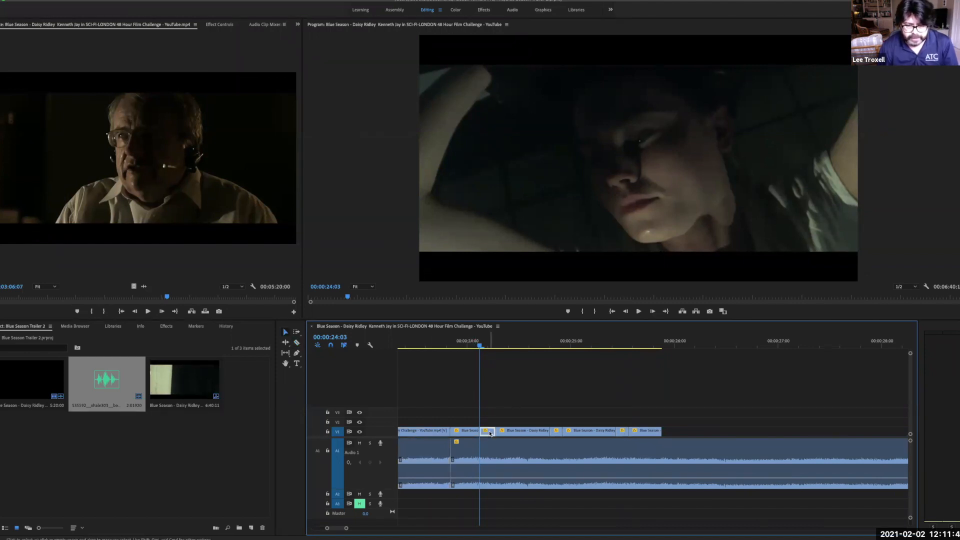
key(Delete)
key(Delete)
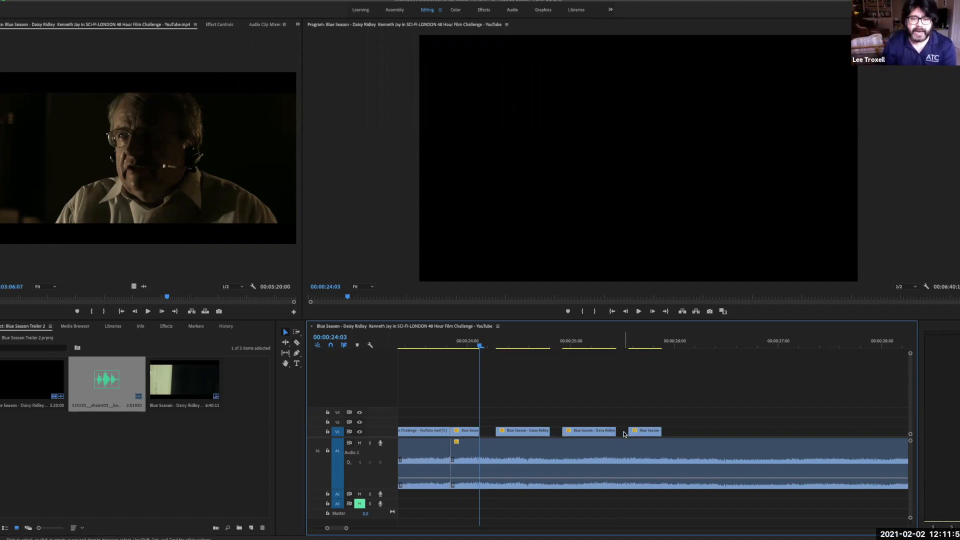
drag(480, 347, 432, 347)
key(space)
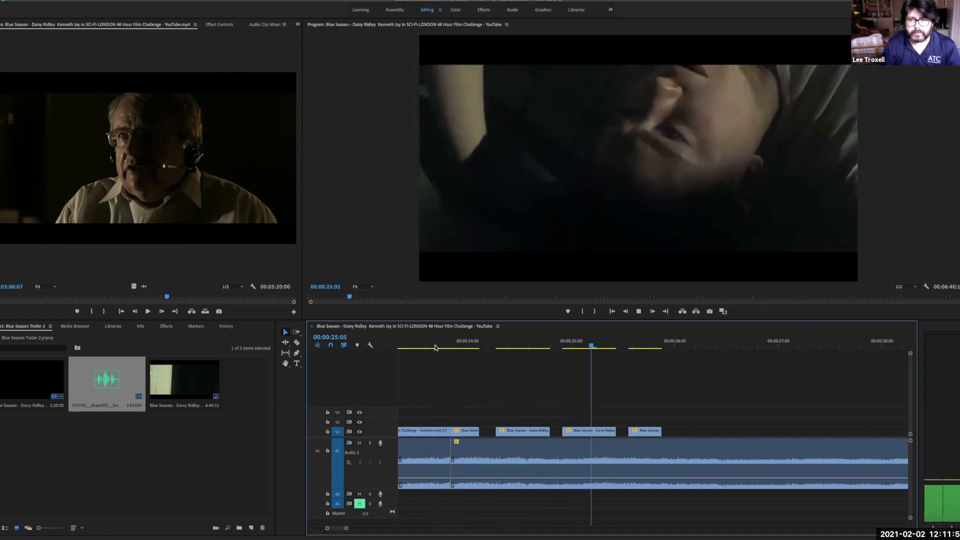
key(space)
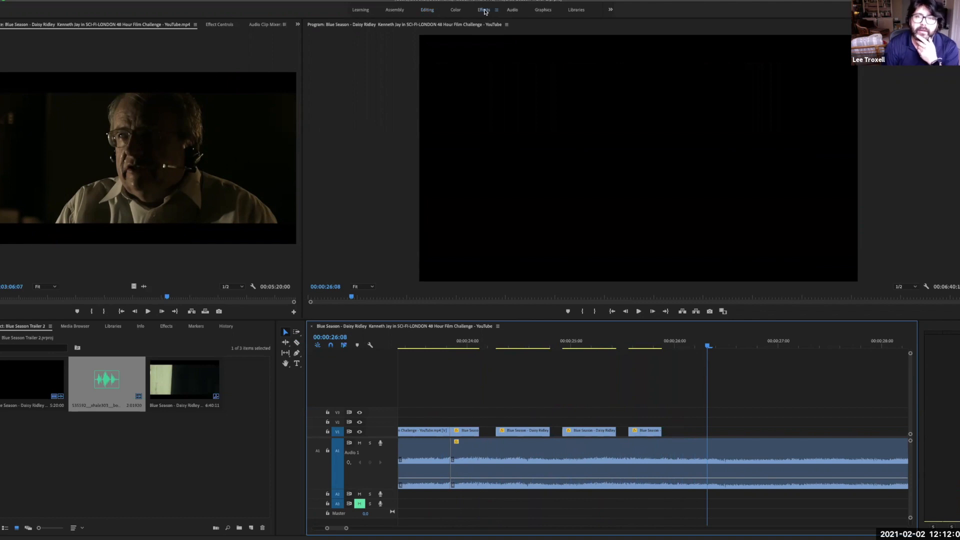
Step: Apply the Dip to White transition to the start and end of the sped-up fragment after the first gap
click(483, 10)
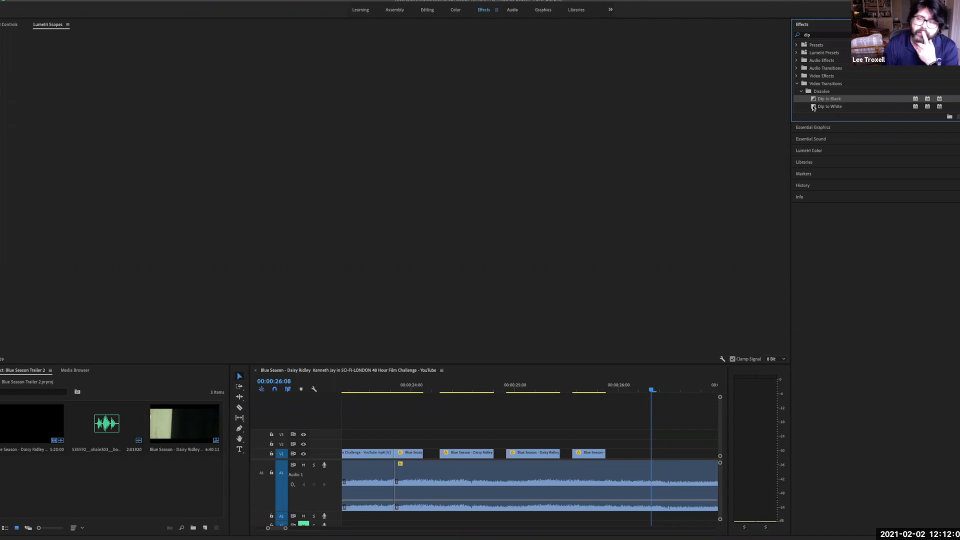
drag(813, 107, 453, 455)
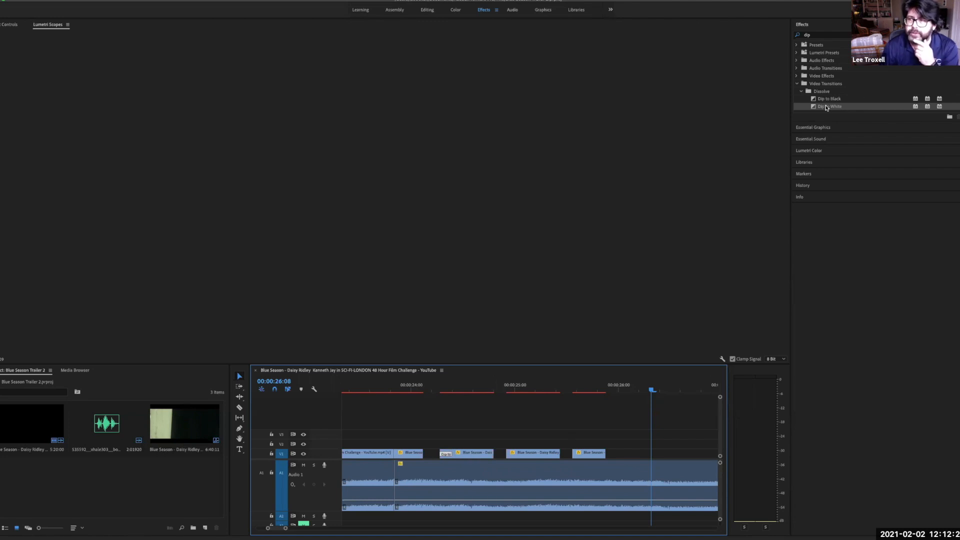
drag(816, 107, 450, 453)
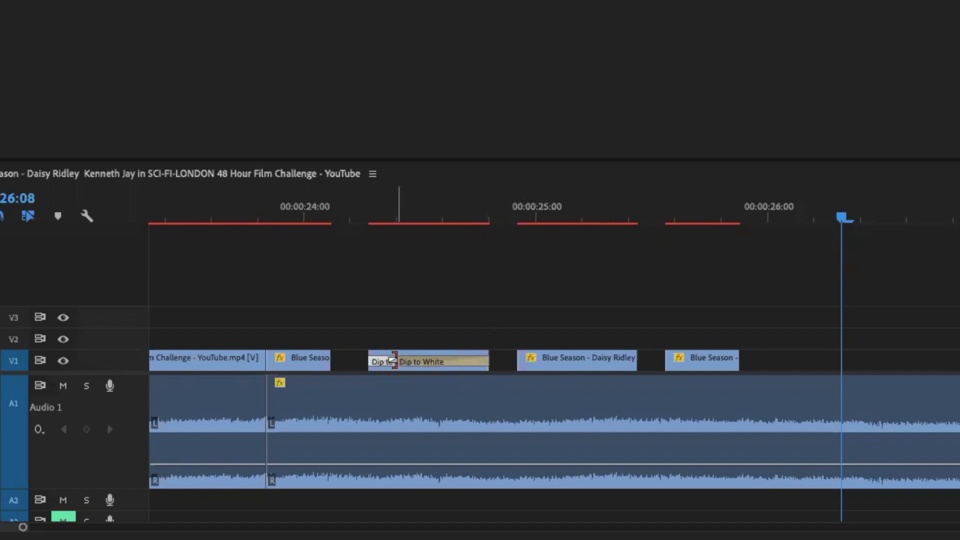
drag(392, 360, 482, 360)
Step: Play the sped-up fragments from about 00:00:24 to check the white flash, and move the playhead to 00:00:24:23
drag(842, 216, 323, 203)
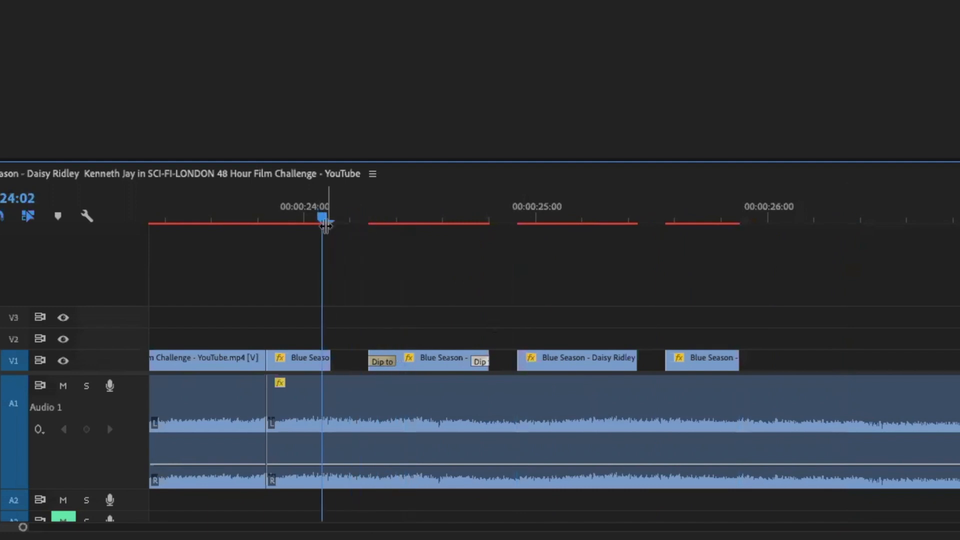
drag(323, 216, 345, 217)
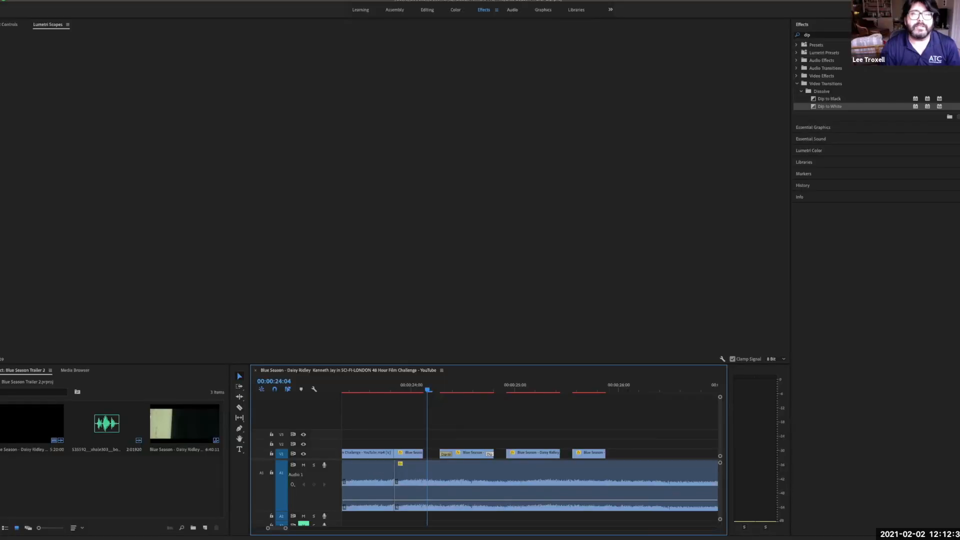
click(427, 10)
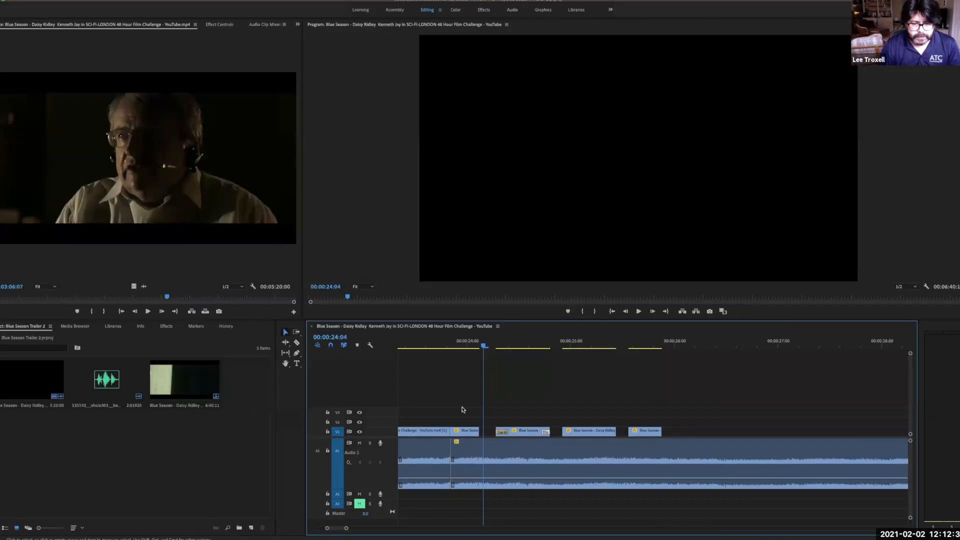
click(472, 349)
key(space)
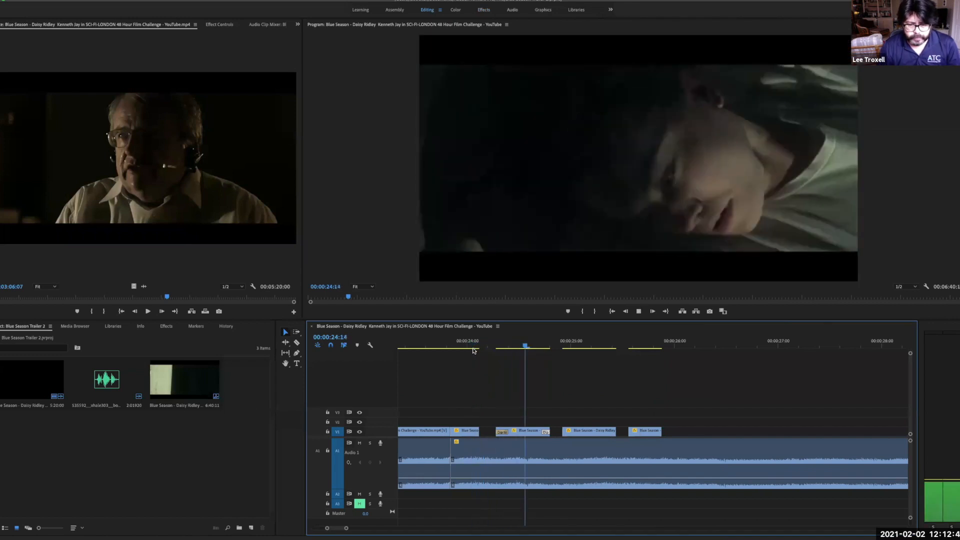
key(space)
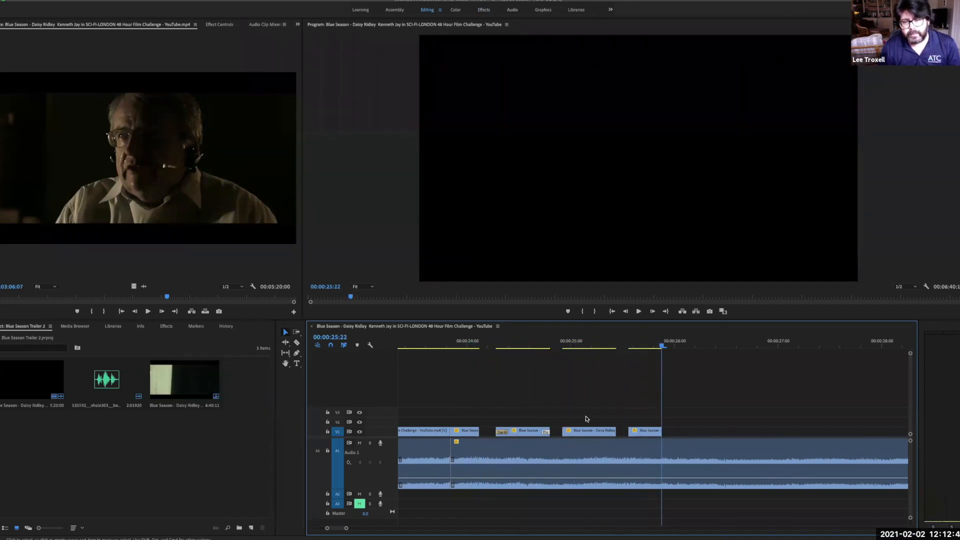
drag(659, 349, 492, 354)
drag(488, 353, 563, 351)
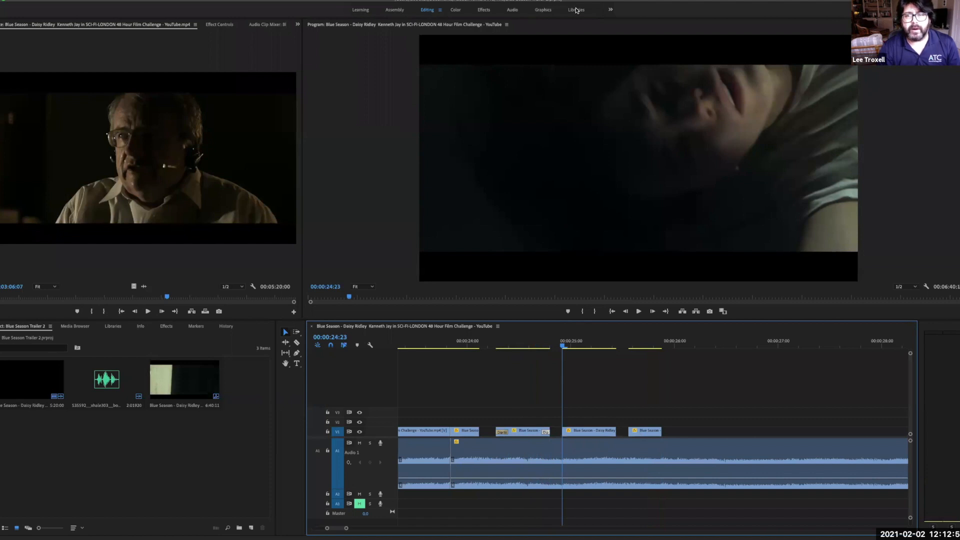
Step: Apply the Dip to White transition to the start and end of the fragment beginning at 00:00:24:23
click(485, 11)
drag(814, 108, 595, 401)
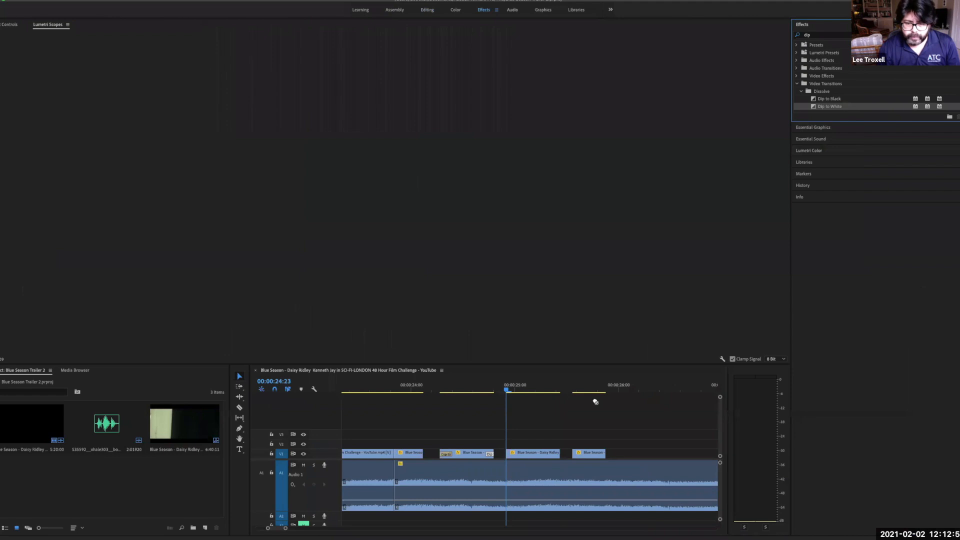
mouse_move(525, 447)
mouse_down()
mouse_move(509, 459)
mouse_move(556, 455)
mouse_move(516, 455)
mouse_up()
drag(814, 107, 554, 455)
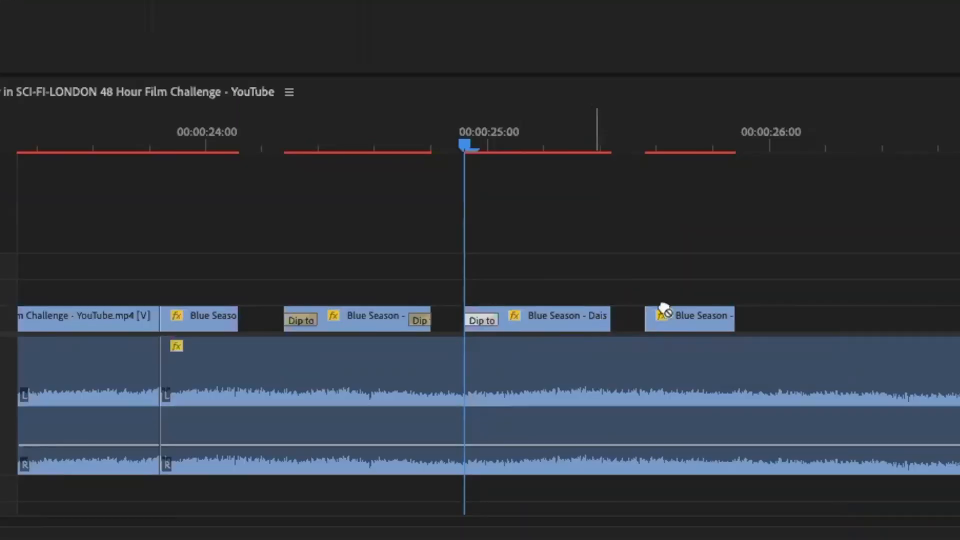
drag(730, 92, 610, 320)
drag(492, 319, 601, 322)
click(519, 326)
Step: Add Dip to White to the start of the last fragment and to the end of the fragment before the first gap
drag(950, 100, 653, 325)
drag(728, 318, 667, 319)
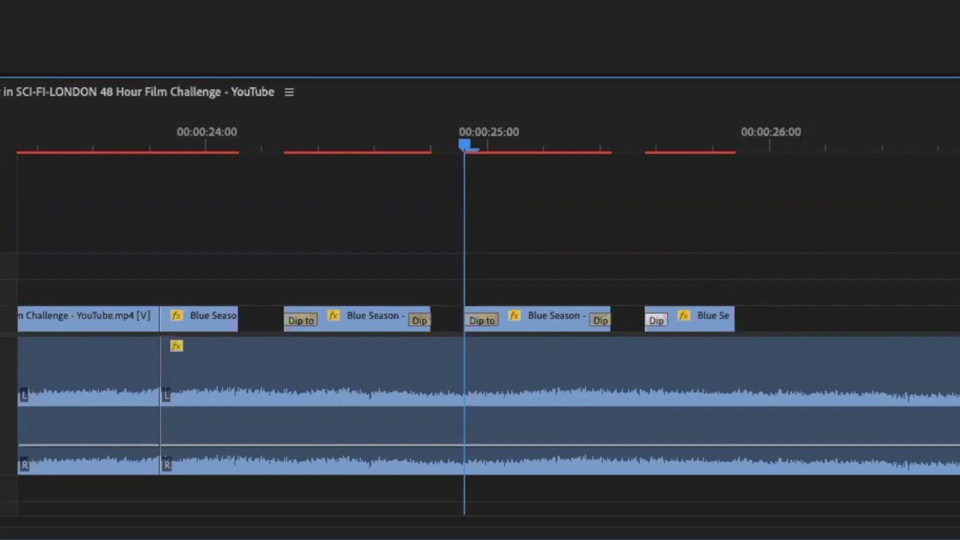
drag(951, 193, 225, 321)
click(160, 319)
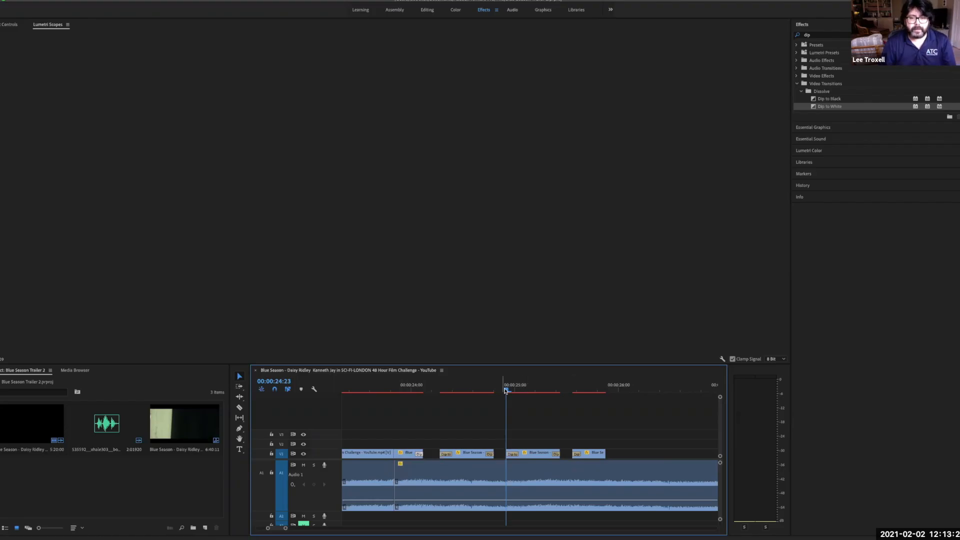
Step: Play the flashing fragments from 00:00:23:17 and return the playhead to the start of the sequence
click(378, 380)
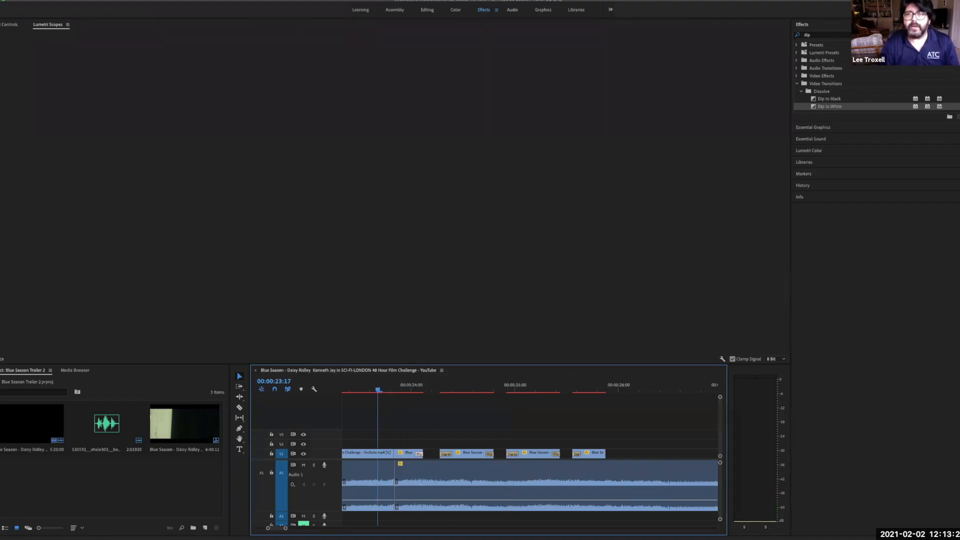
click(428, 10)
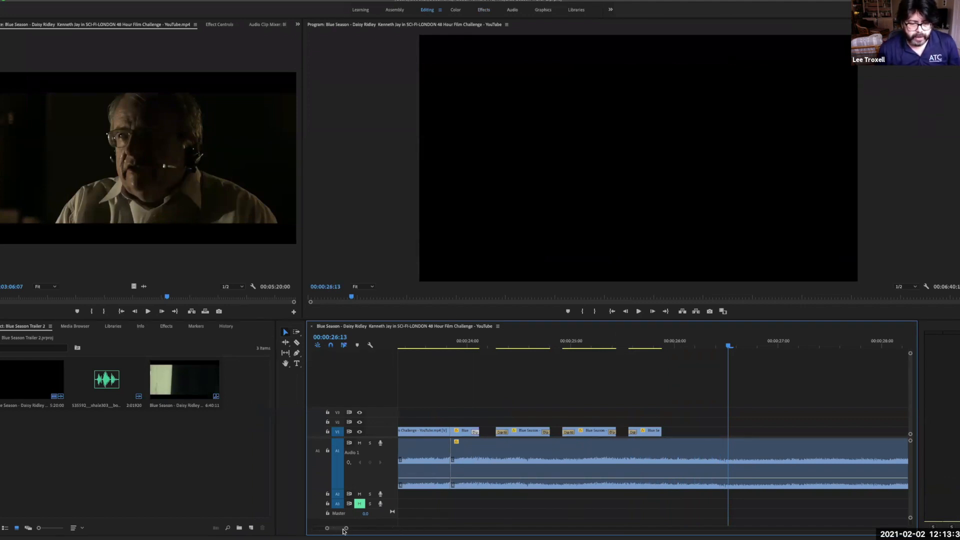
drag(347, 530, 466, 530)
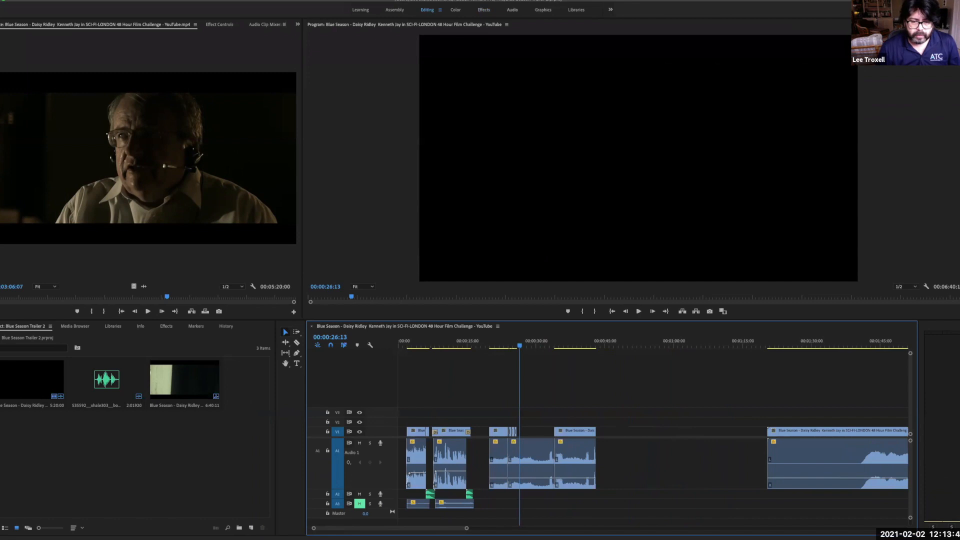
drag(522, 345, 384, 346)
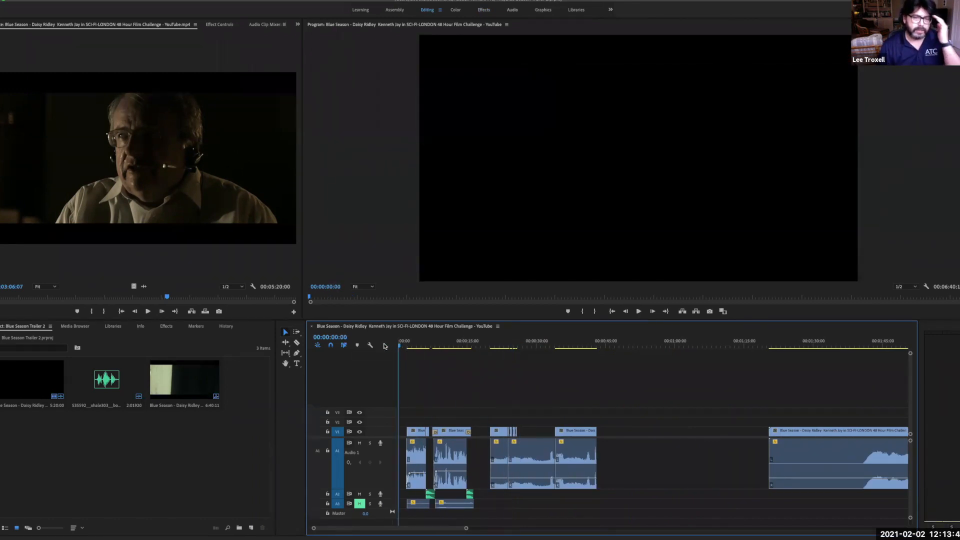